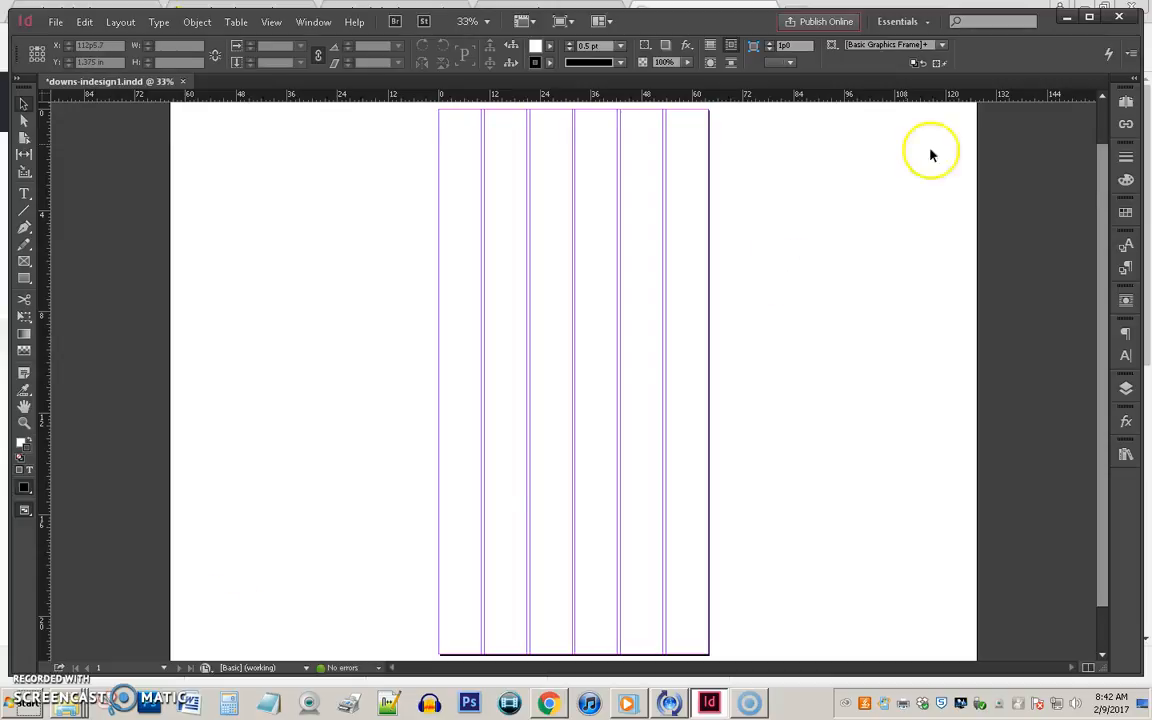
Step: Apply the B-InsidePages master to page 1
{"action": "left_click", "coordinate": [1127, 104]}
{"action": "left_click", "coordinate": [1103, 132]}
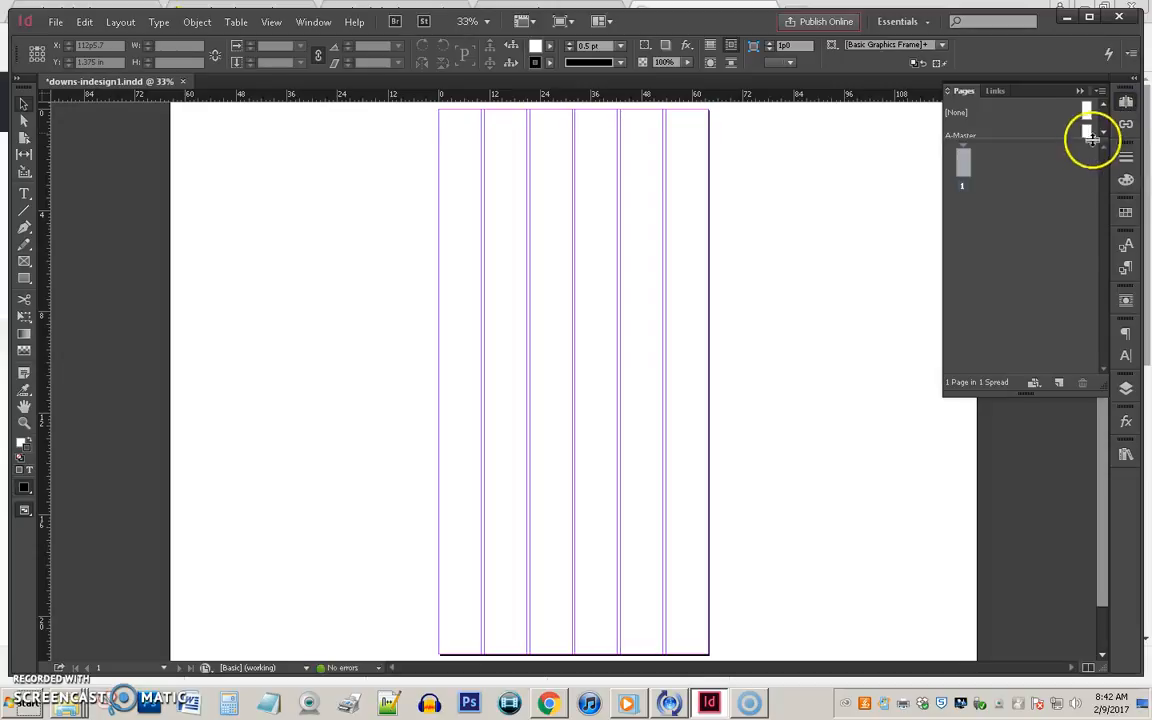
{"action": "left_click_drag", "start_coordinate": [1087, 126], "coordinate": [968, 168]}
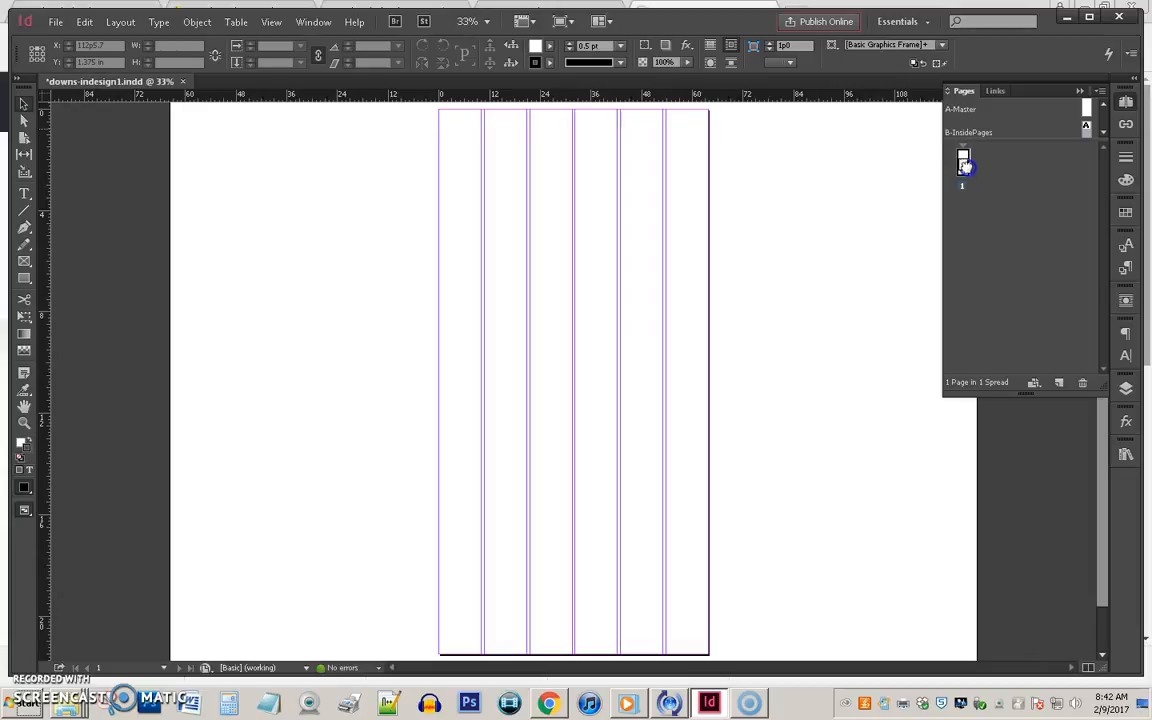
{"action": "left_click_drag", "start_coordinate": [965, 167], "coordinate": [965, 167]}
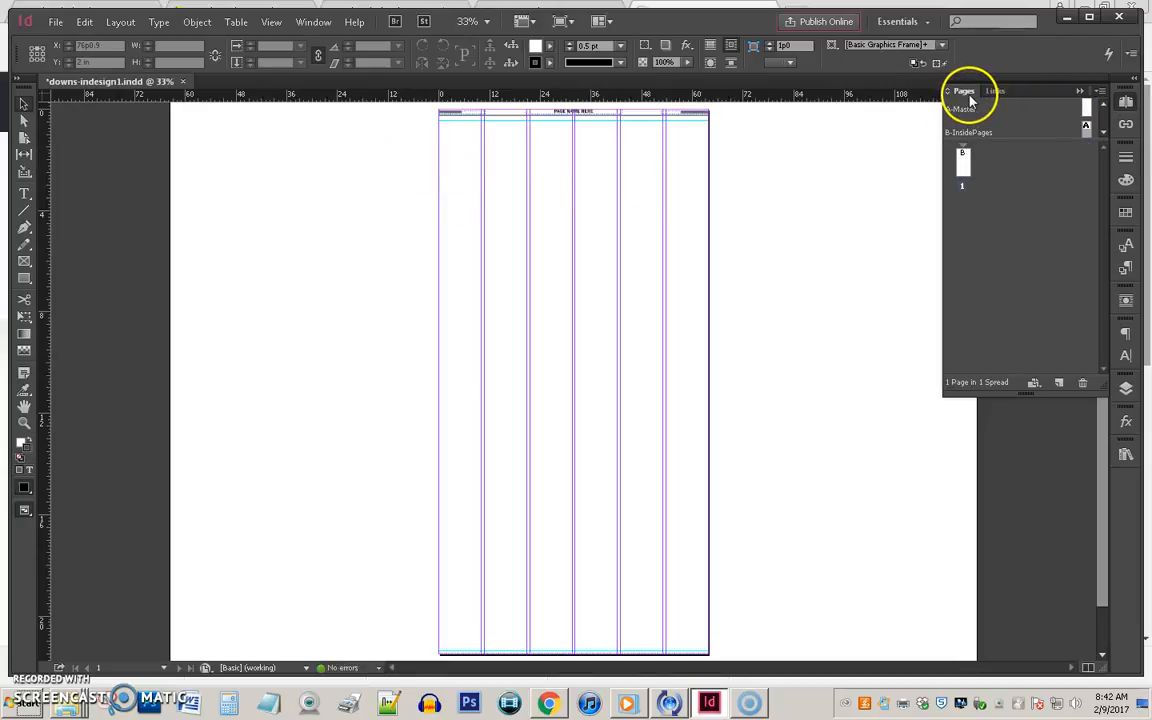
{"action": "left_click", "coordinate": [1080, 91]}
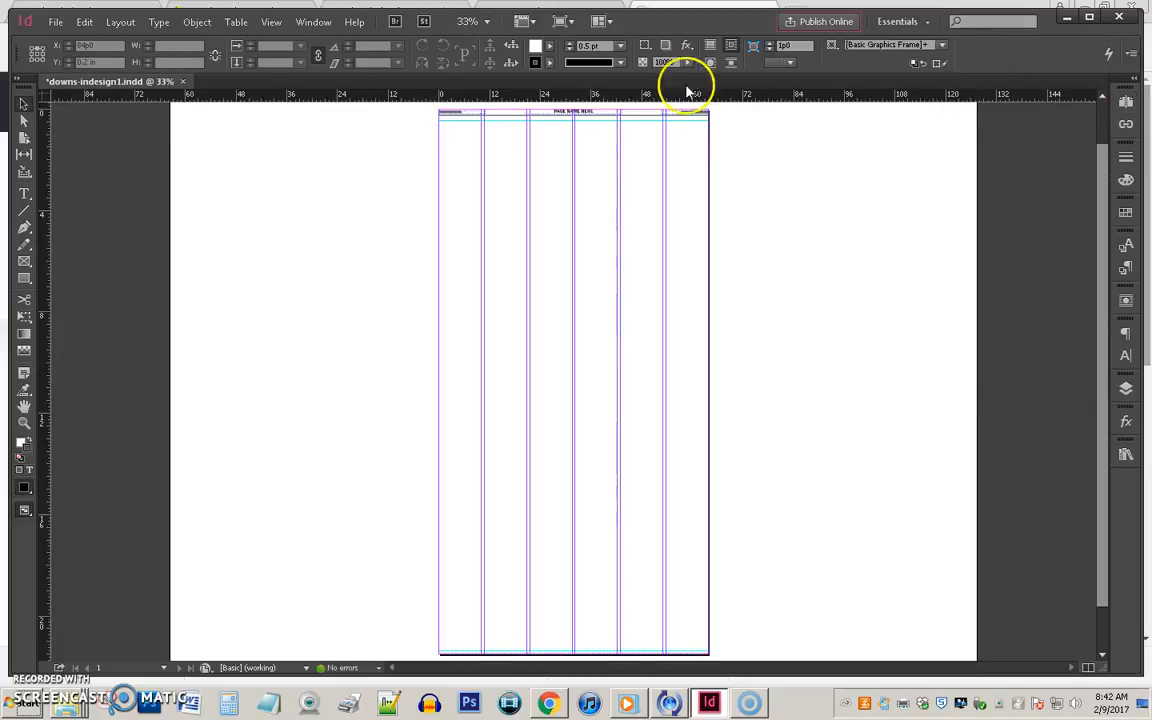
Step: Override the PAGE NAME HERE header frame inherited from the master page and left-align its text
{"action": "left_click", "coordinate": [586, 112]}
{"action": "left_click", "coordinate": [586, 113], "text": "ctrl+shift"}
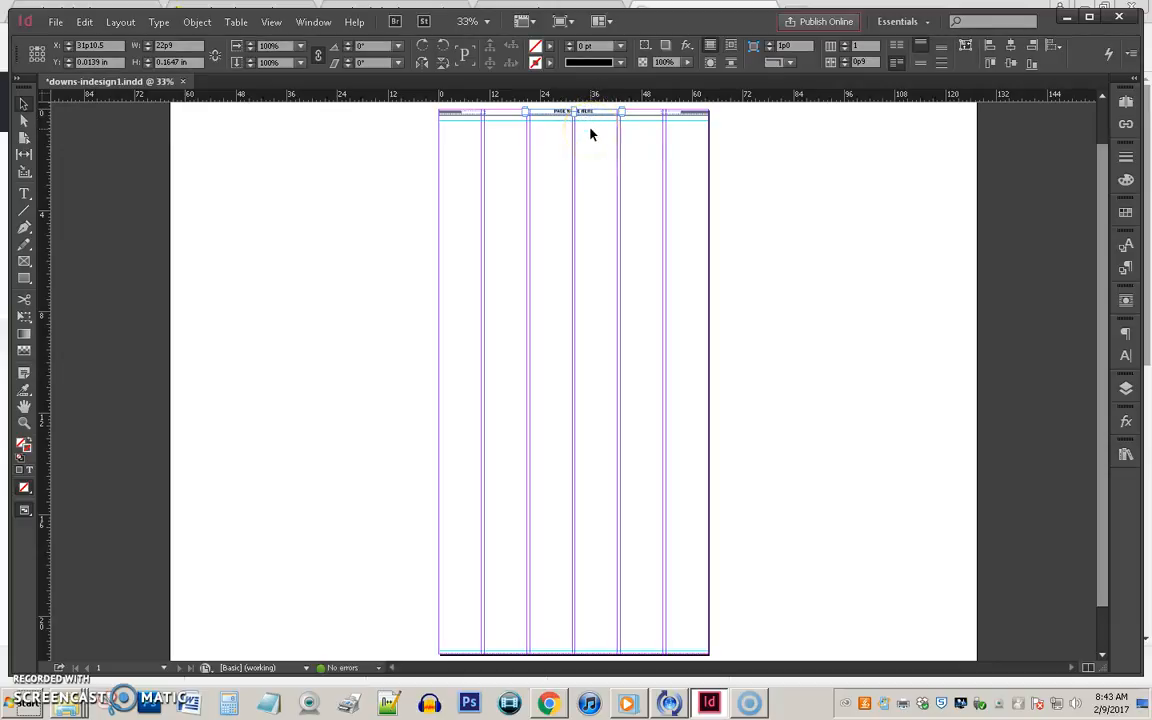
{"action": "key", "text": "ctrl+equal"}
{"action": "key", "text": "ctrl+equal"}
{"action": "key", "text": "ctrl+equal"}
{"action": "key", "text": "ctrl+equal"}
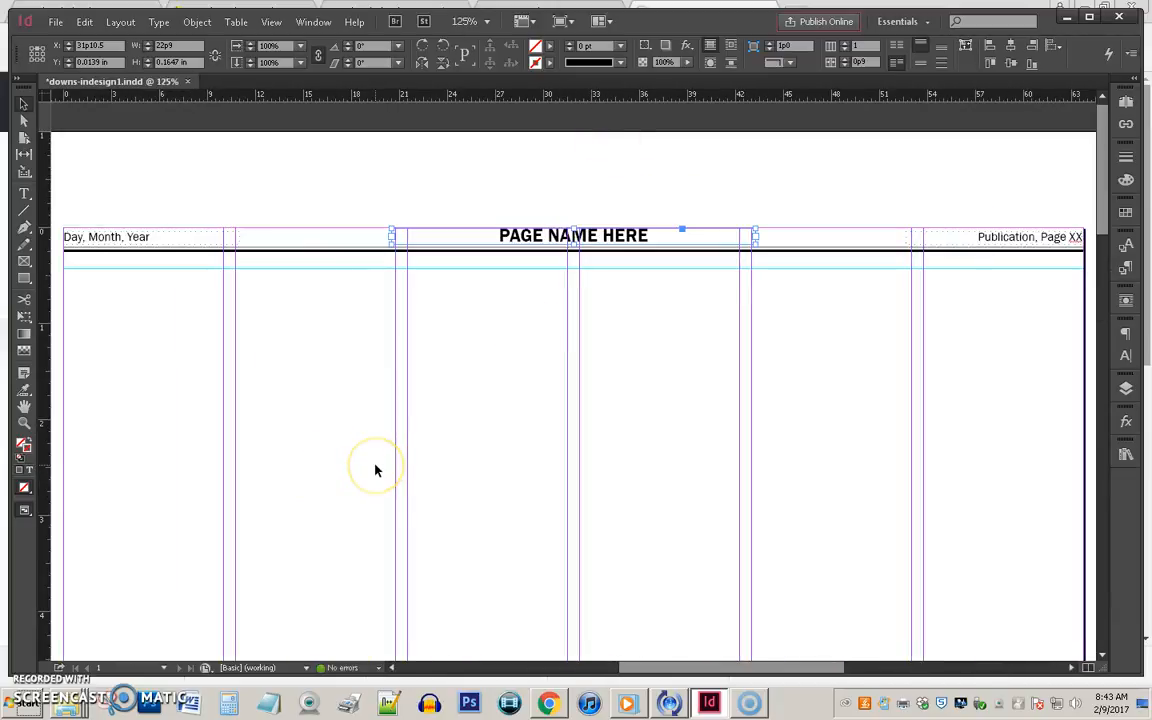
{"action": "key", "text": "ctrl+z"}
{"action": "key", "text": "ctrl+0"}
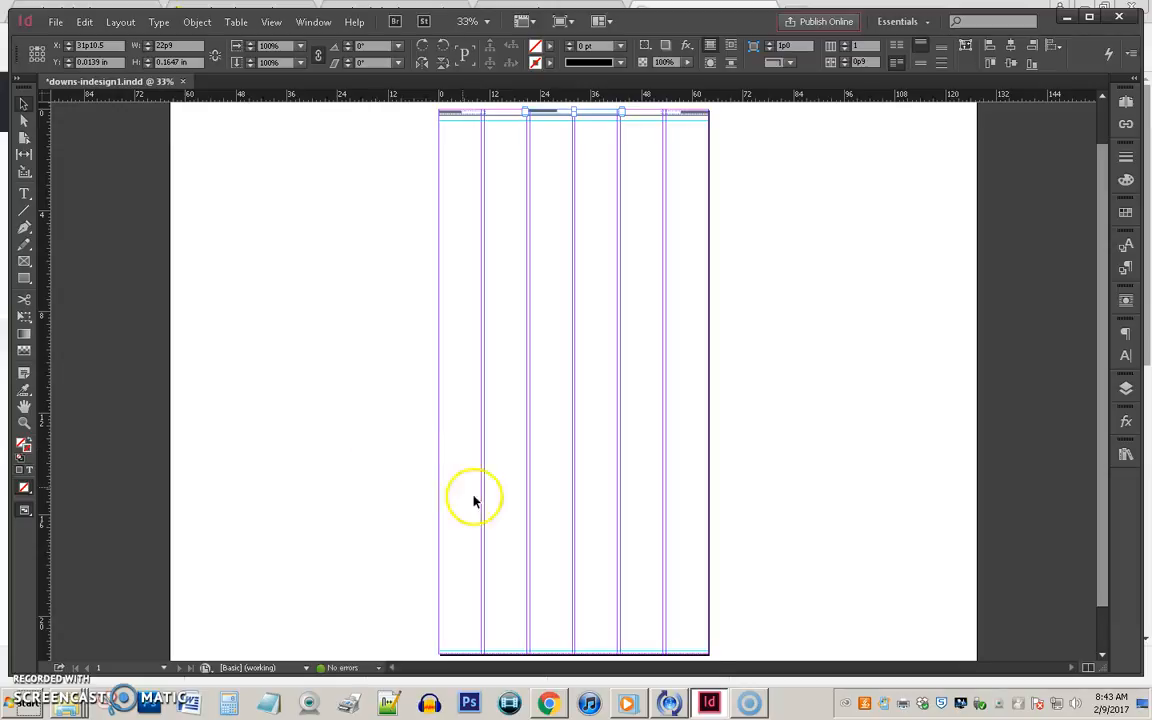
Step: Place the library's Quote/refer item in the first column and the 4c 1hed story across columns three to six near the page top
{"action": "left_click", "coordinate": [1126, 455]}
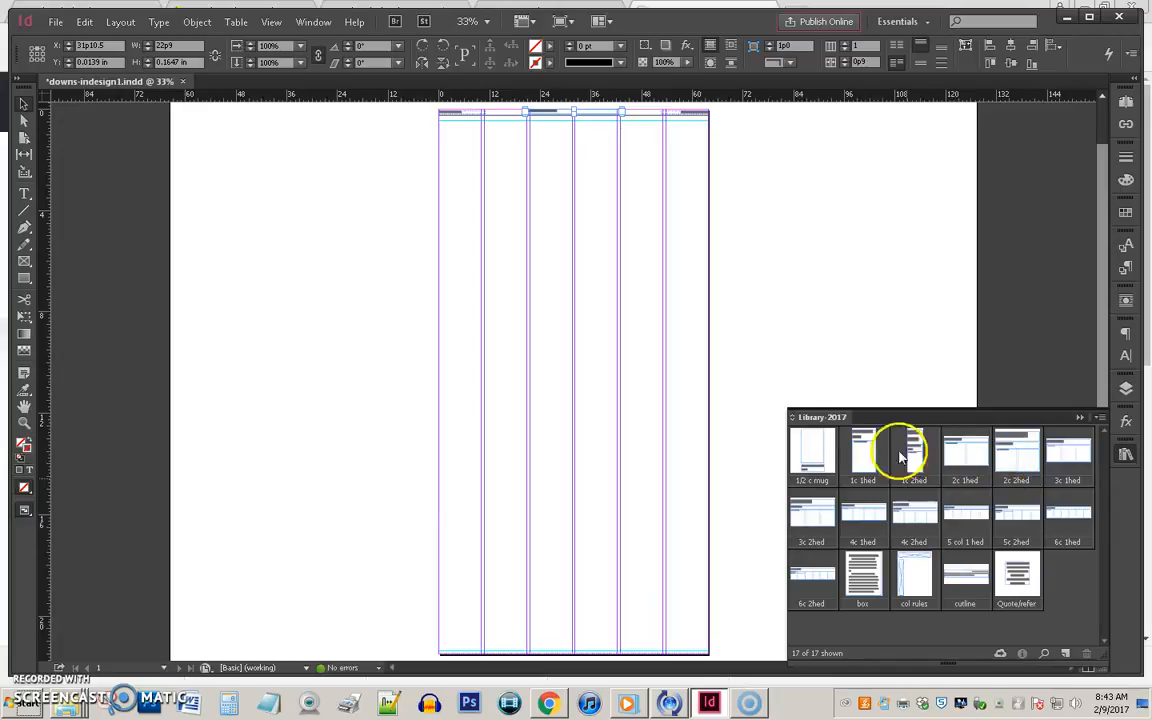
{"action": "left_click_drag", "start_coordinate": [1021, 581], "coordinate": [461, 175]}
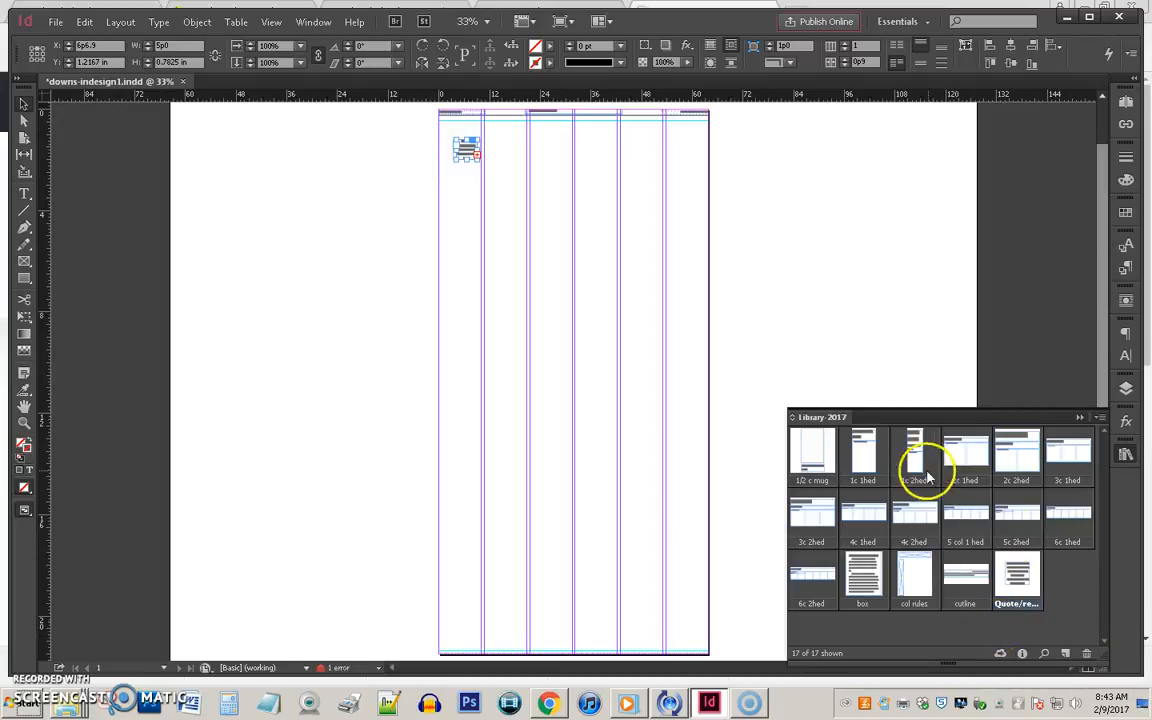
{"action": "left_click_drag", "start_coordinate": [864, 514], "coordinate": [618, 168]}
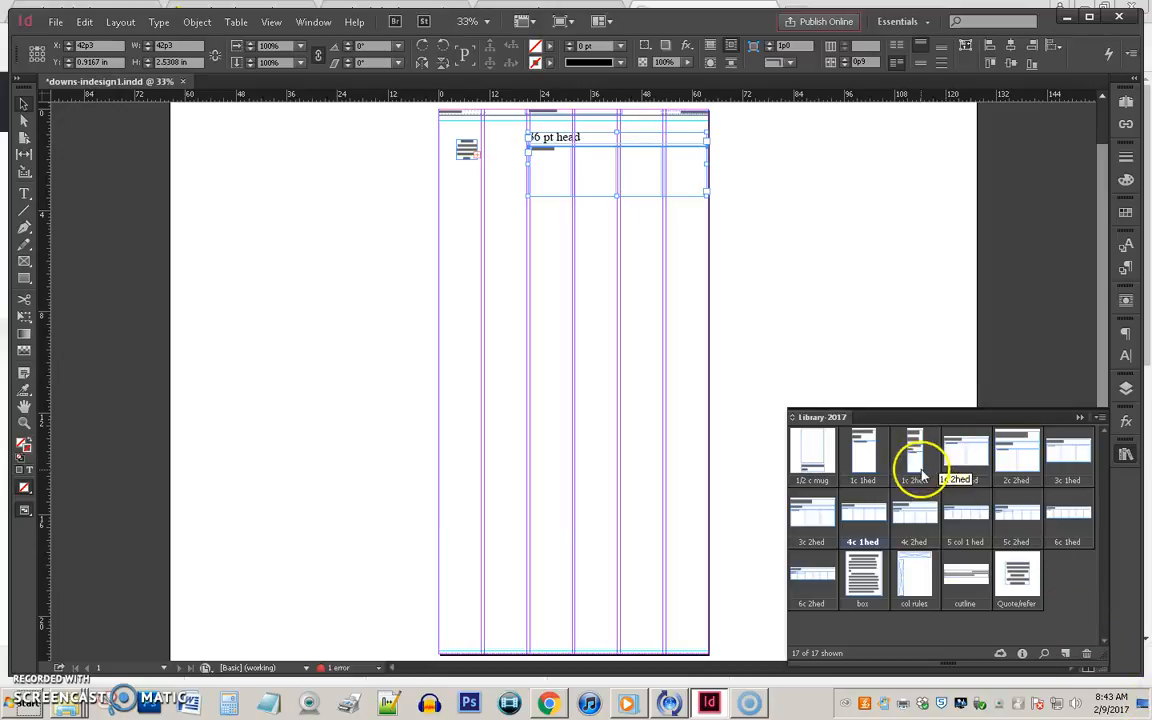
Step: Place the library's 3c 2hed story across the first three columns near the page bottom and the box item in column five
{"action": "left_click_drag", "start_coordinate": [812, 517], "coordinate": [504, 548]}
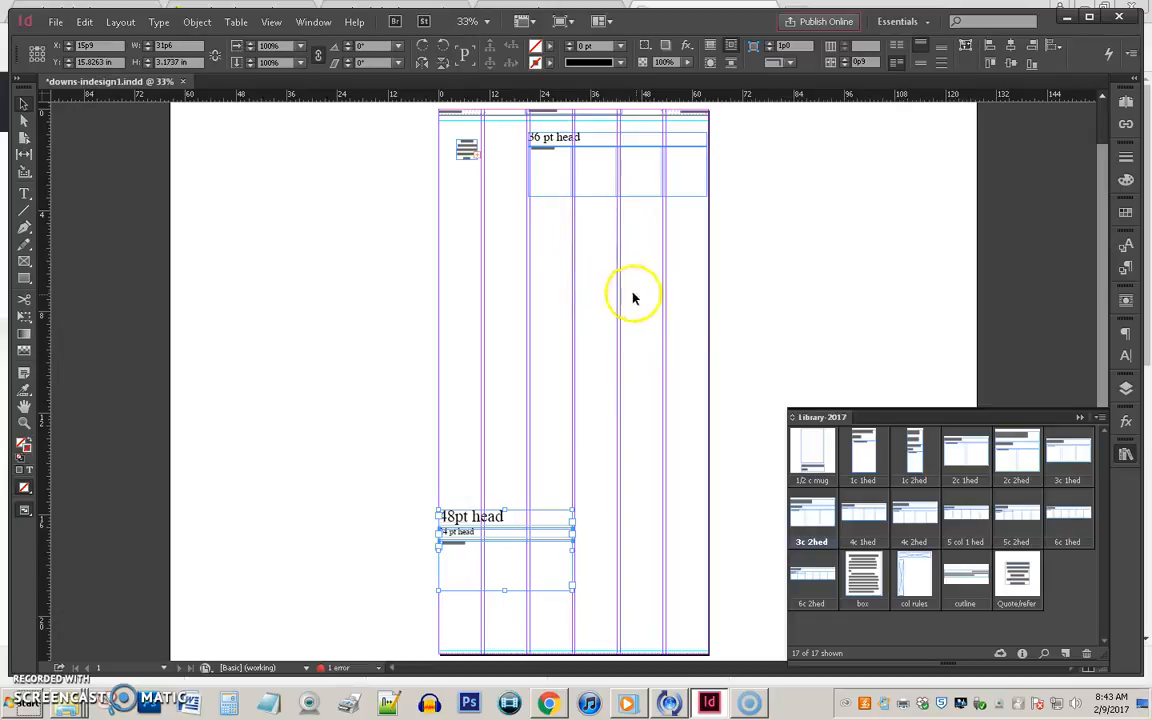
{"action": "left_click_drag", "start_coordinate": [861, 579], "coordinate": [648, 560]}
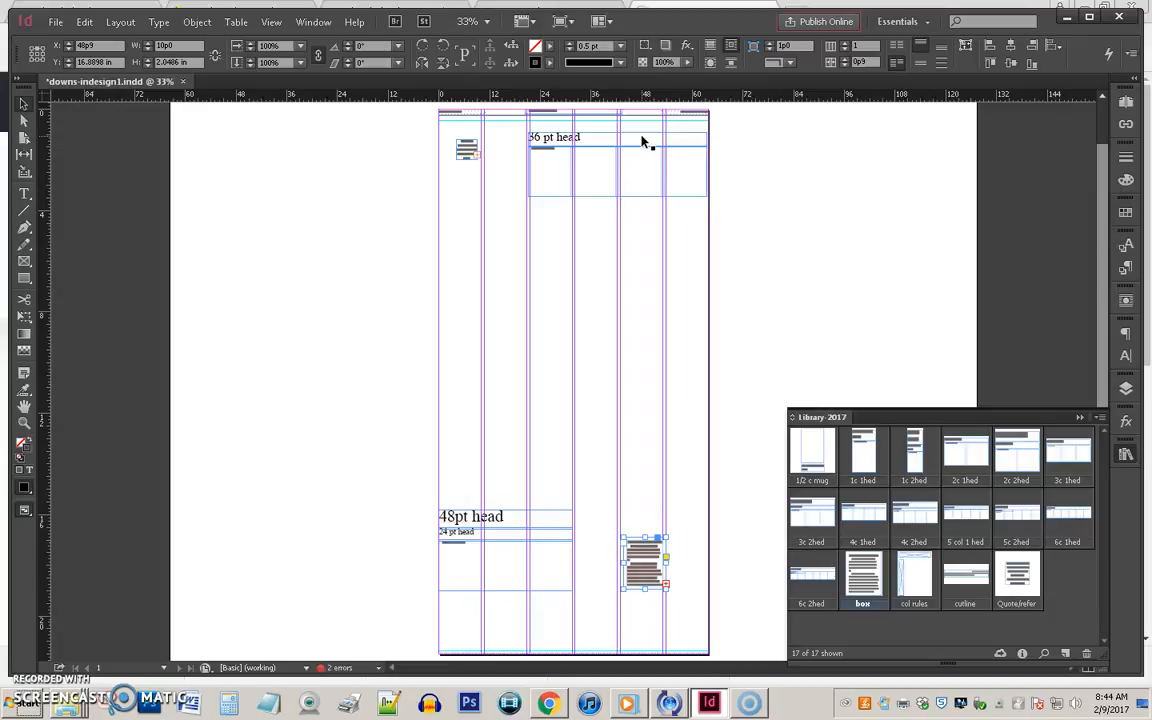
Step: Fit the height of the quote frame in the first column to its overset text
{"action": "left_click", "coordinate": [474, 150]}
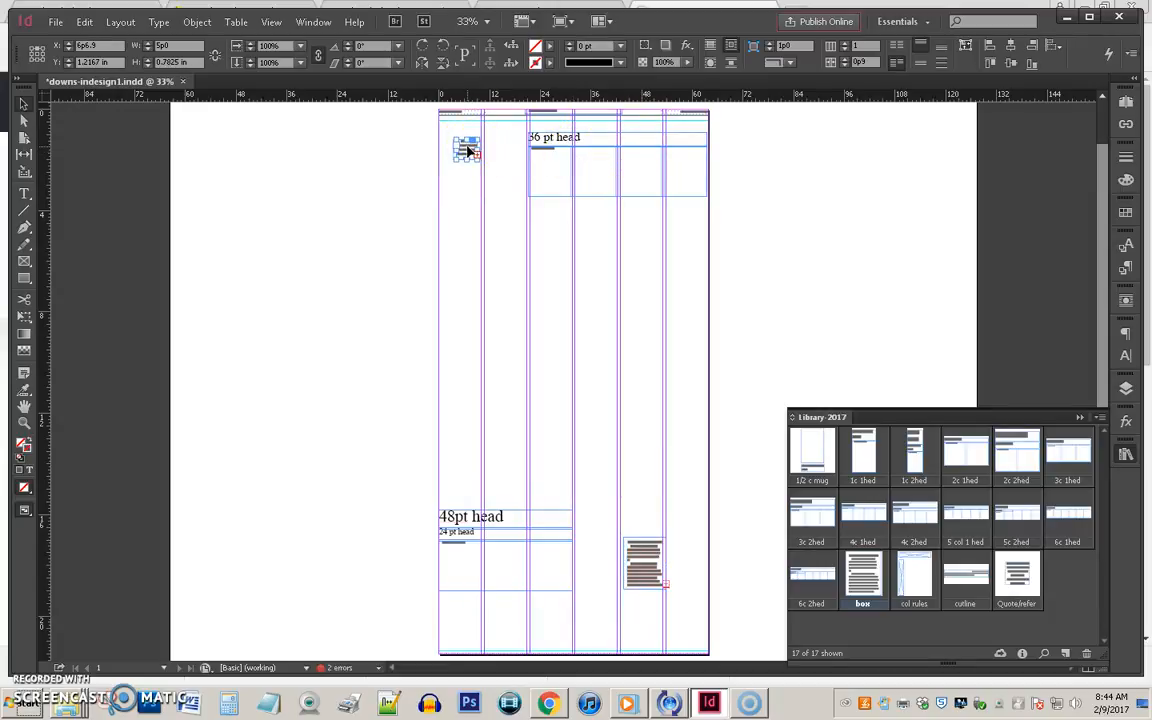
{"action": "key", "text": "ctrl+equal"}
{"action": "key", "text": "ctrl+equal"}
{"action": "key", "text": "ctrl+equal"}
{"action": "key", "text": "ctrl+equal"}
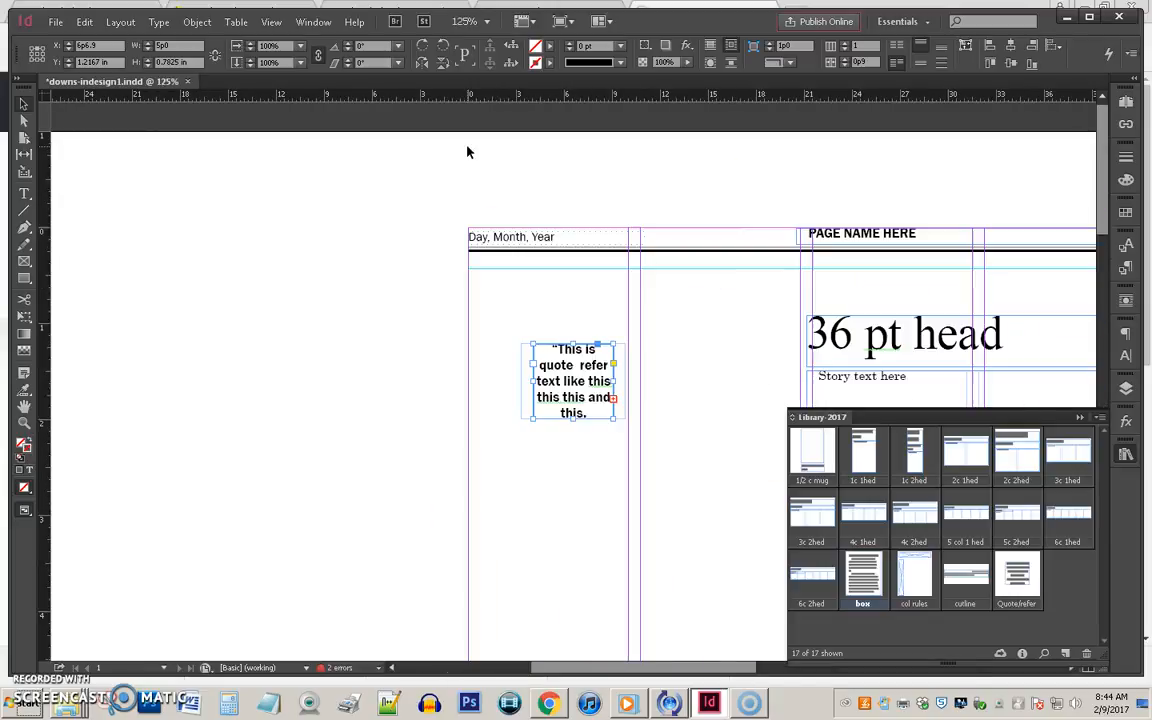
{"action": "left_click", "coordinate": [1081, 418]}
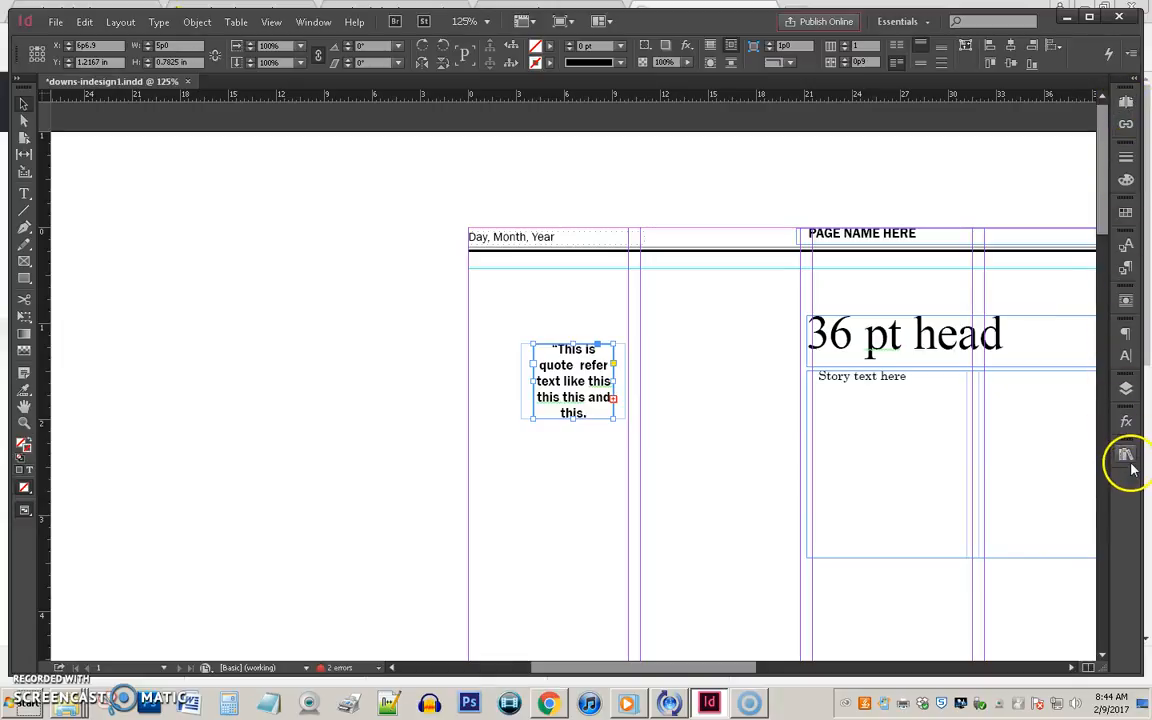
{"action": "double_click", "coordinate": [573, 419]}
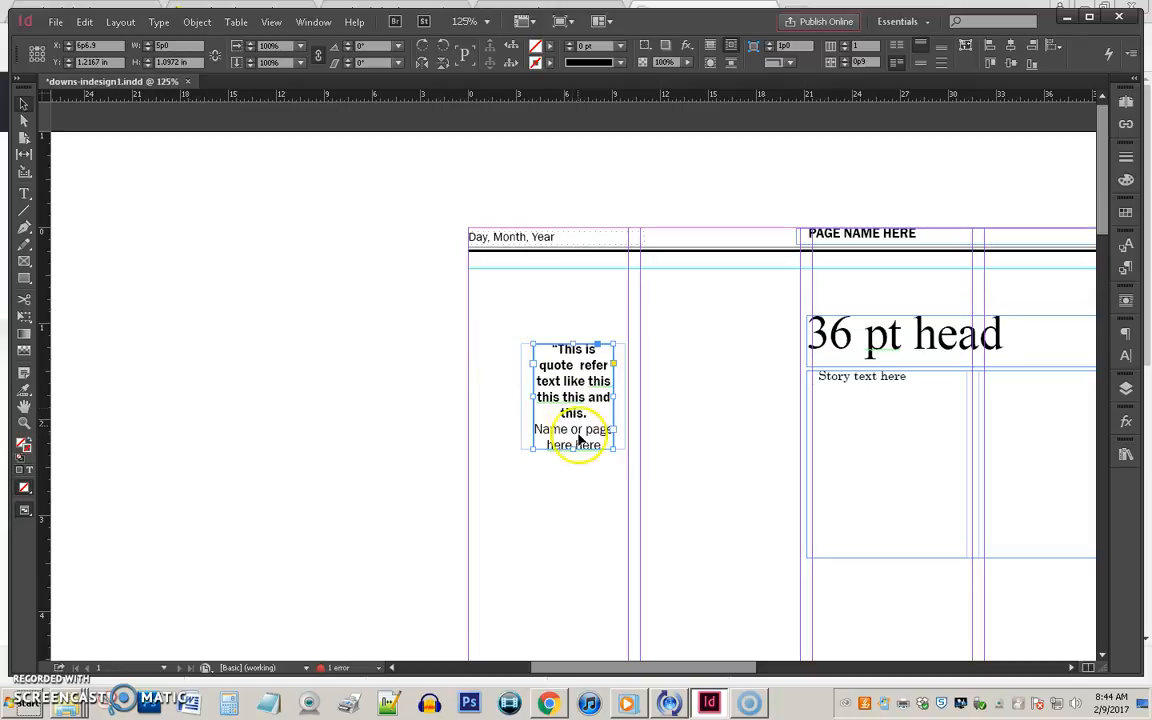
Step: Check which font styles are available for the "Name or page here here" line in the quote frame
{"action": "double_click", "coordinate": [580, 430]}
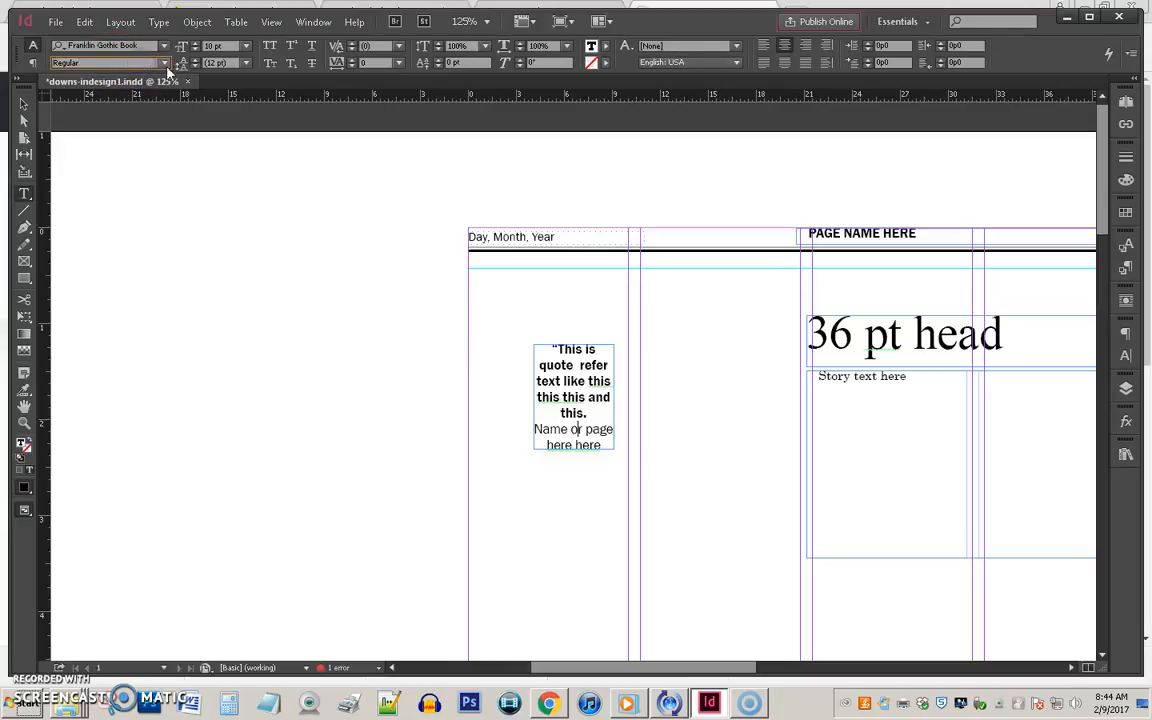
{"action": "left_click", "coordinate": [165, 62]}
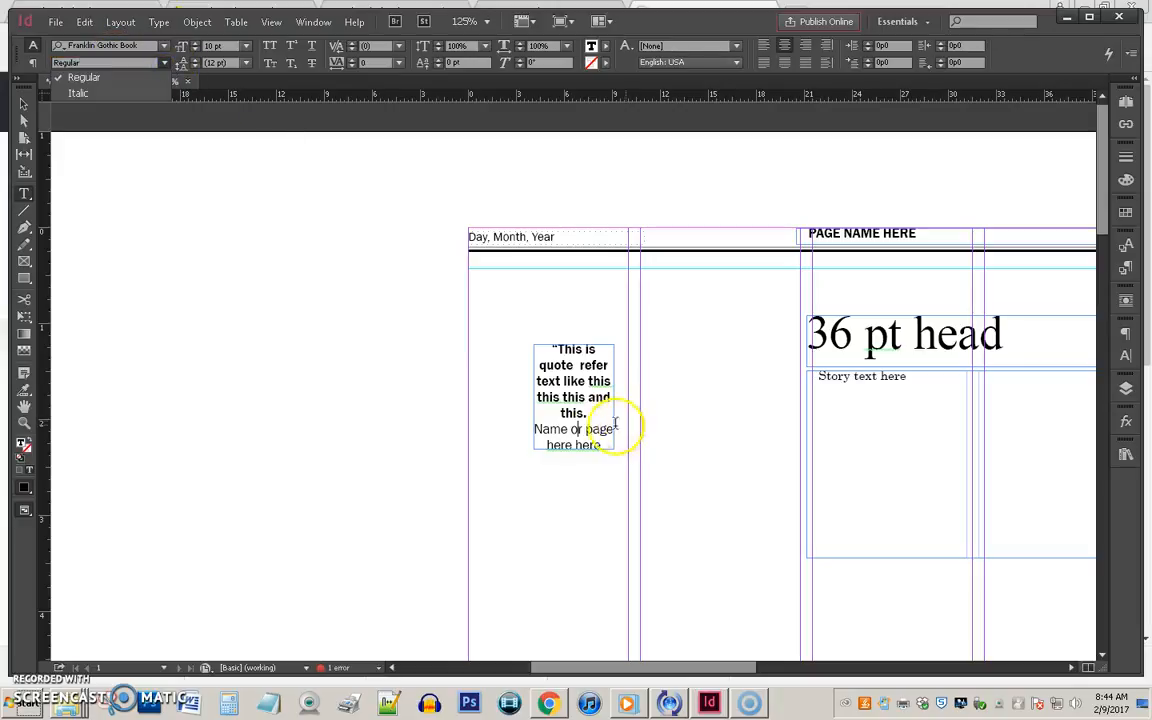
{"action": "left_click", "coordinate": [578, 438]}
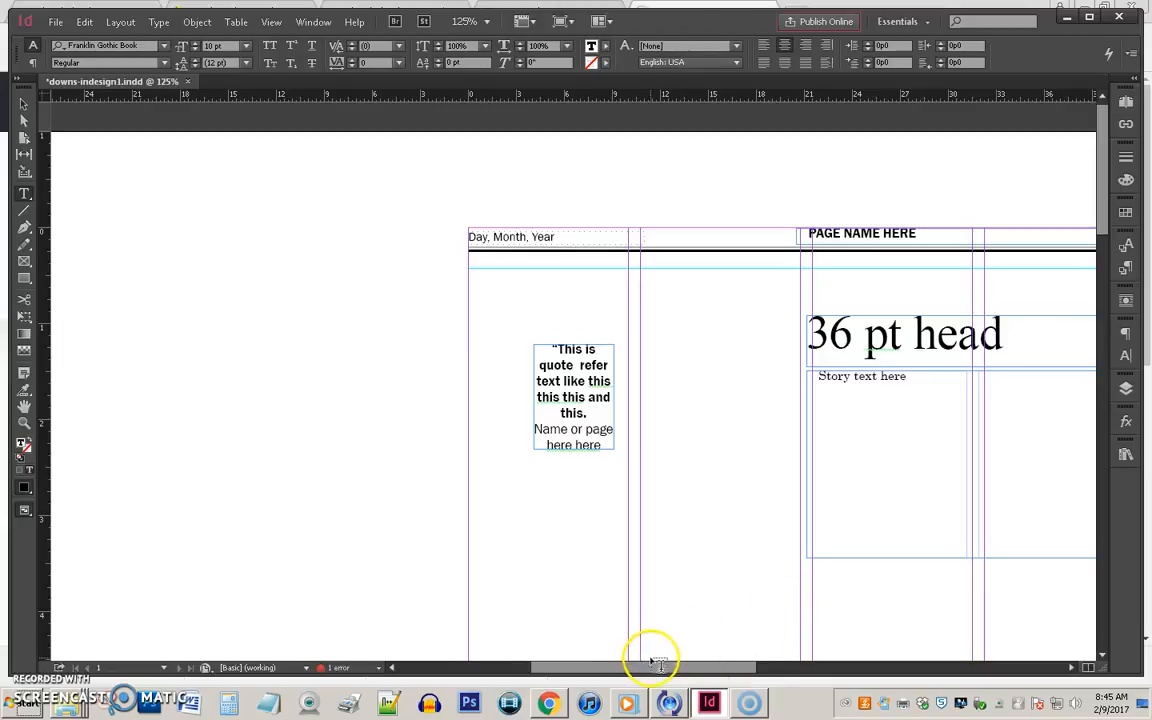
Step: Delete the "Story text here" placeholder from the four-column story frame under the 36 pt head
{"action": "left_click_drag", "start_coordinate": [650, 668], "coordinate": [751, 671]}
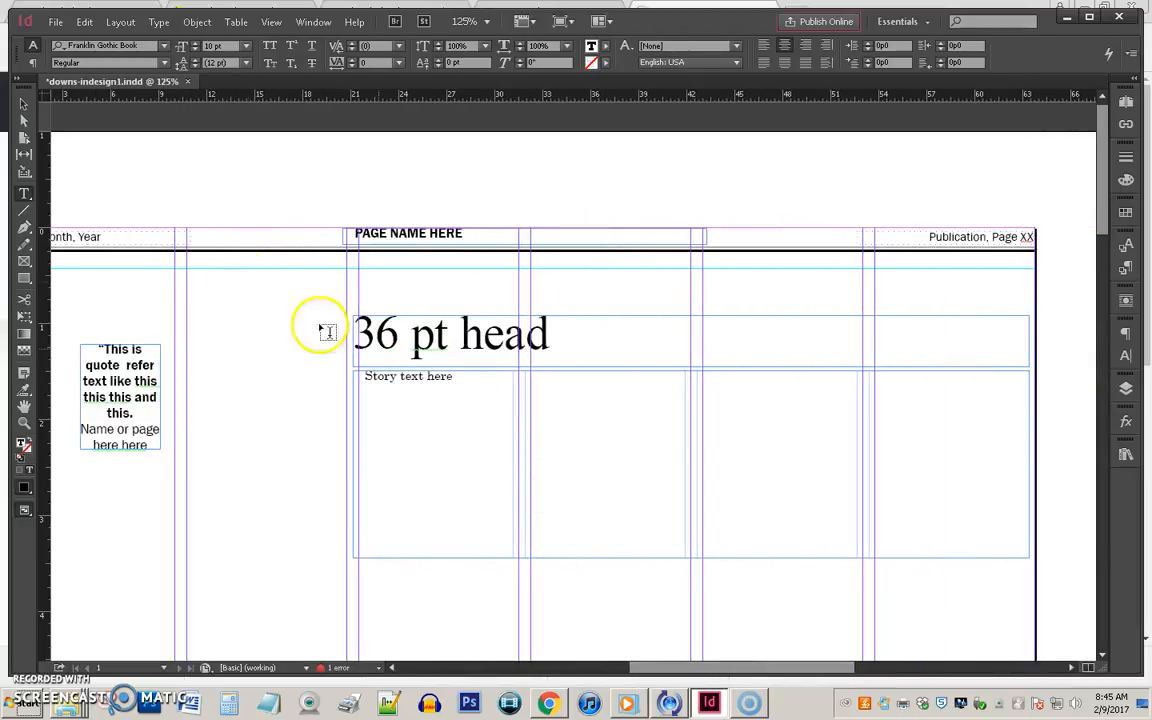
{"action": "left_click", "coordinate": [25, 103]}
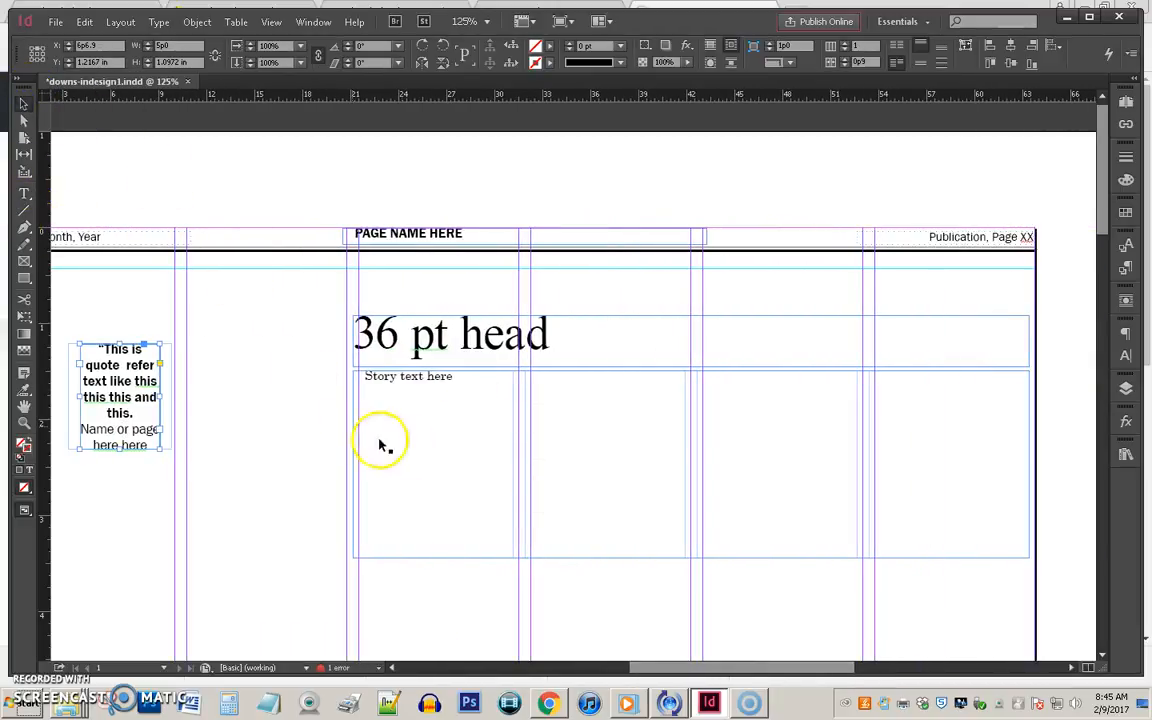
{"action": "double_click", "coordinate": [418, 380]}
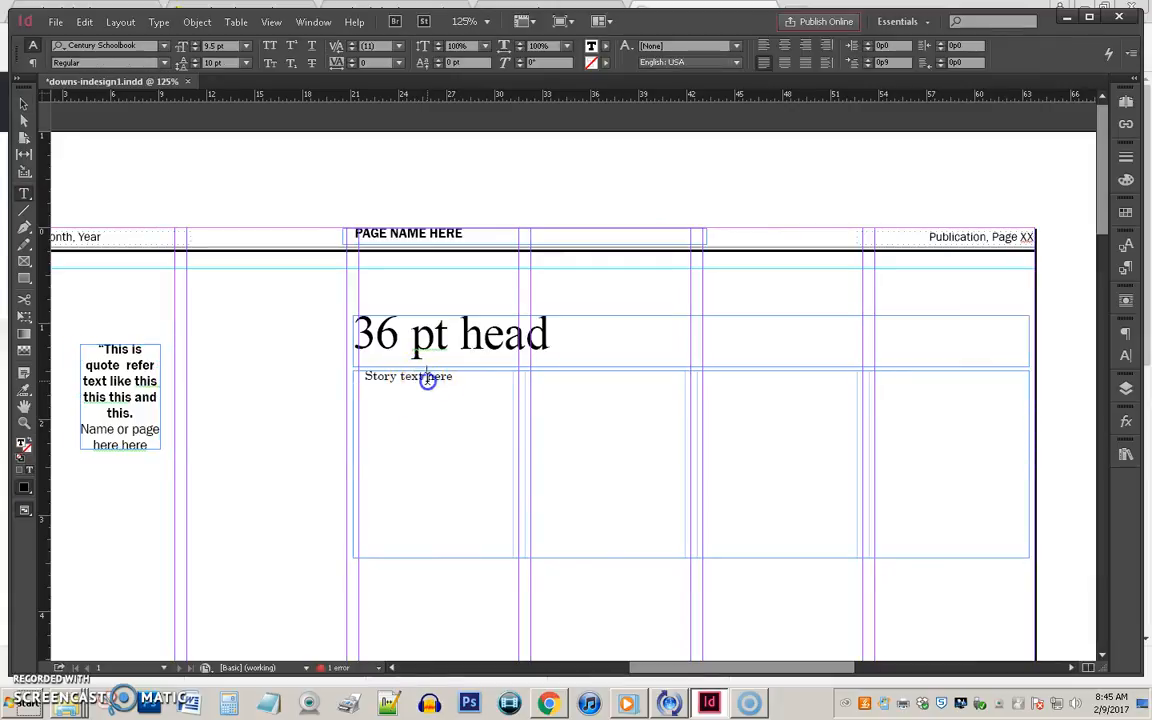
{"action": "triple_click", "coordinate": [427, 380]}
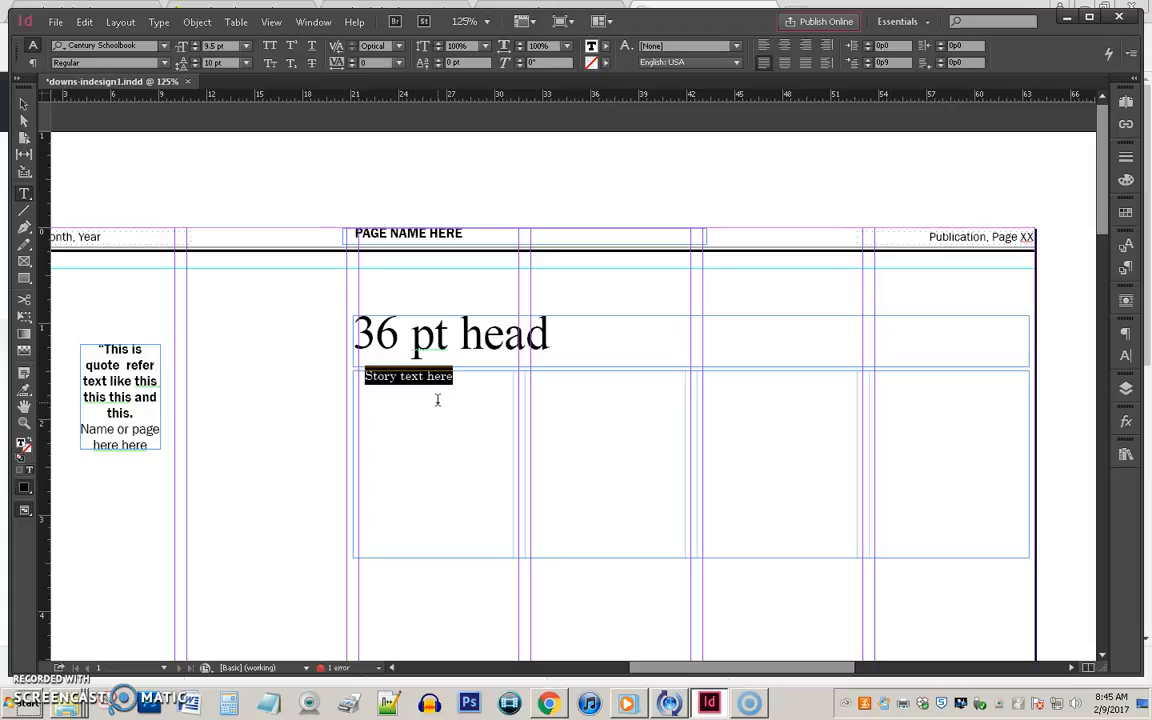
{"action": "key", "text": "BackSpace"}
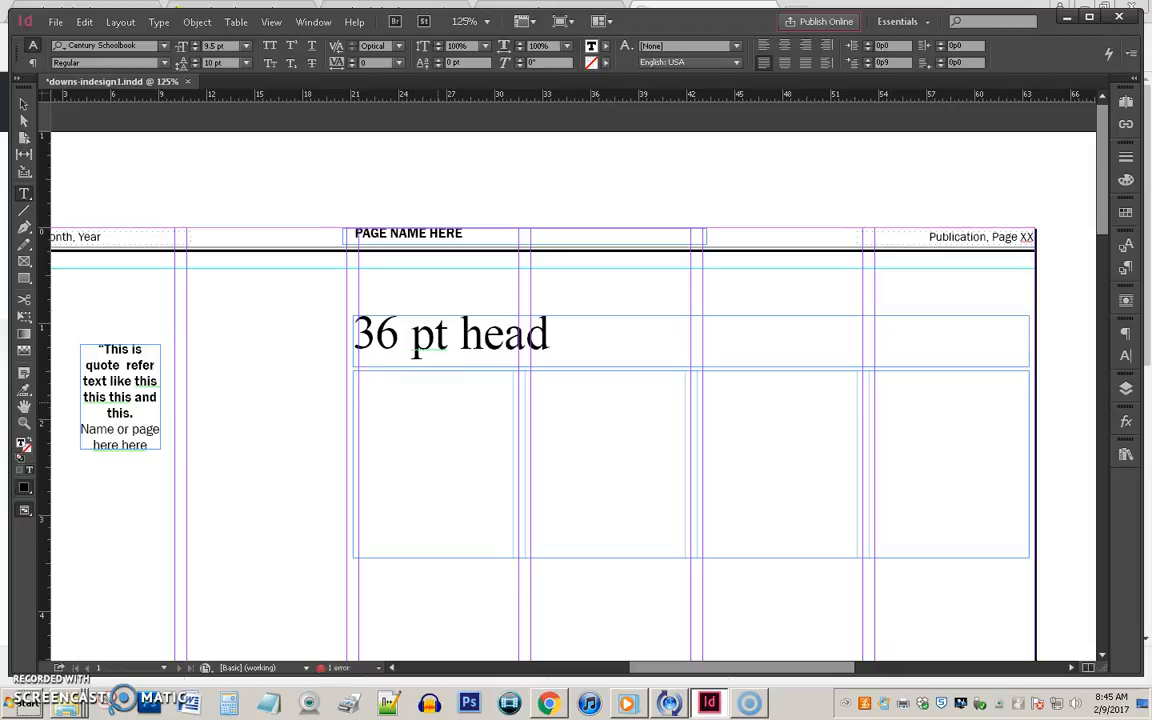
Step: Place snakeboy.doc from the "into" folder inside 2017-spring's 318 folder into the empty four-column story frame
{"action": "key", "text": "ctrl+d"}
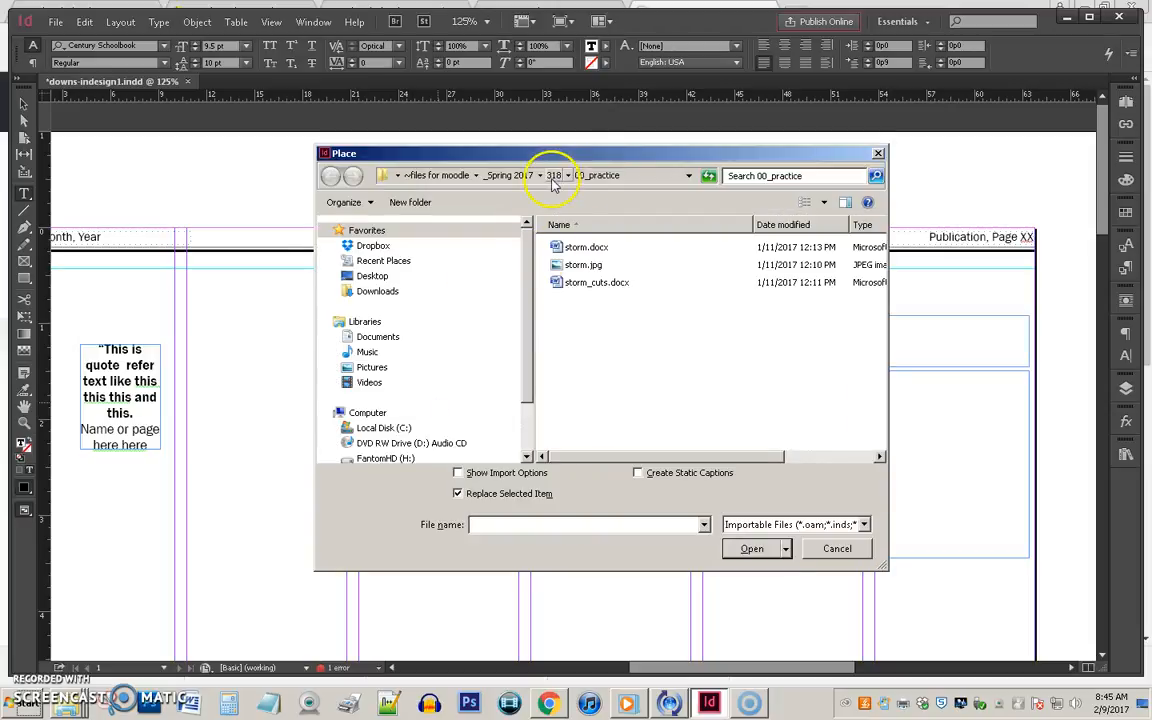
{"action": "left_click", "coordinate": [553, 177]}
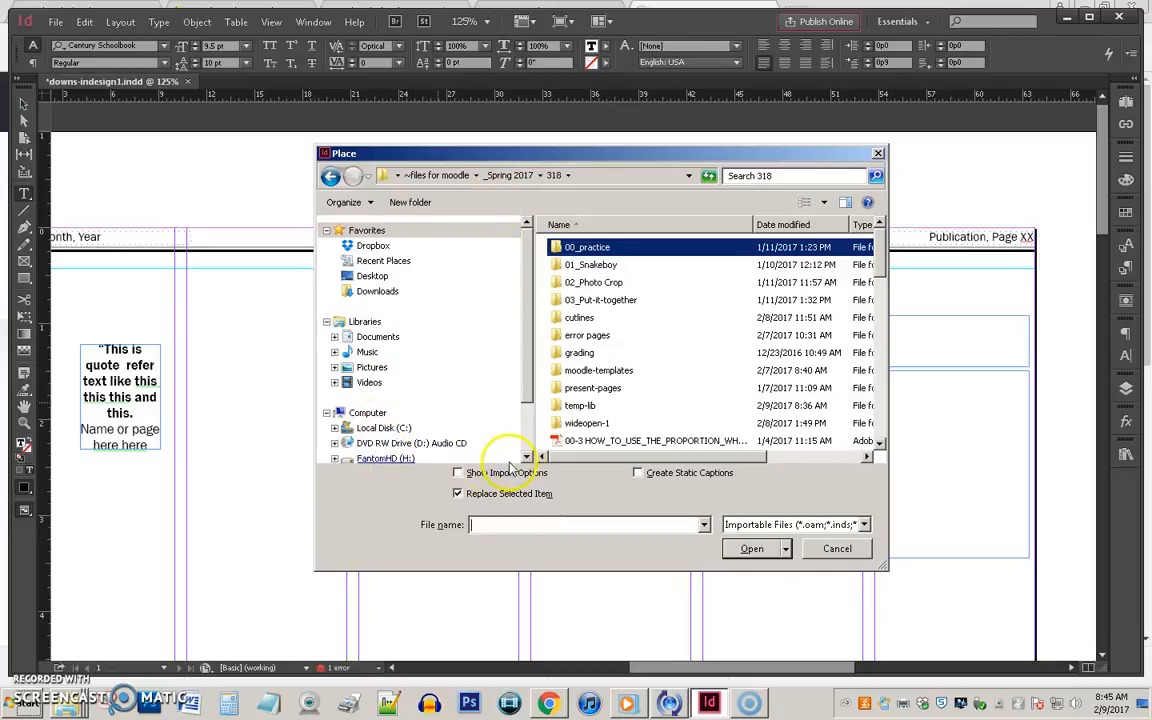
{"action": "scroll", "coordinate": [437, 412], "scroll_direction": "down", "scroll_amount": 3}
{"action": "left_click", "coordinate": [390, 440]}
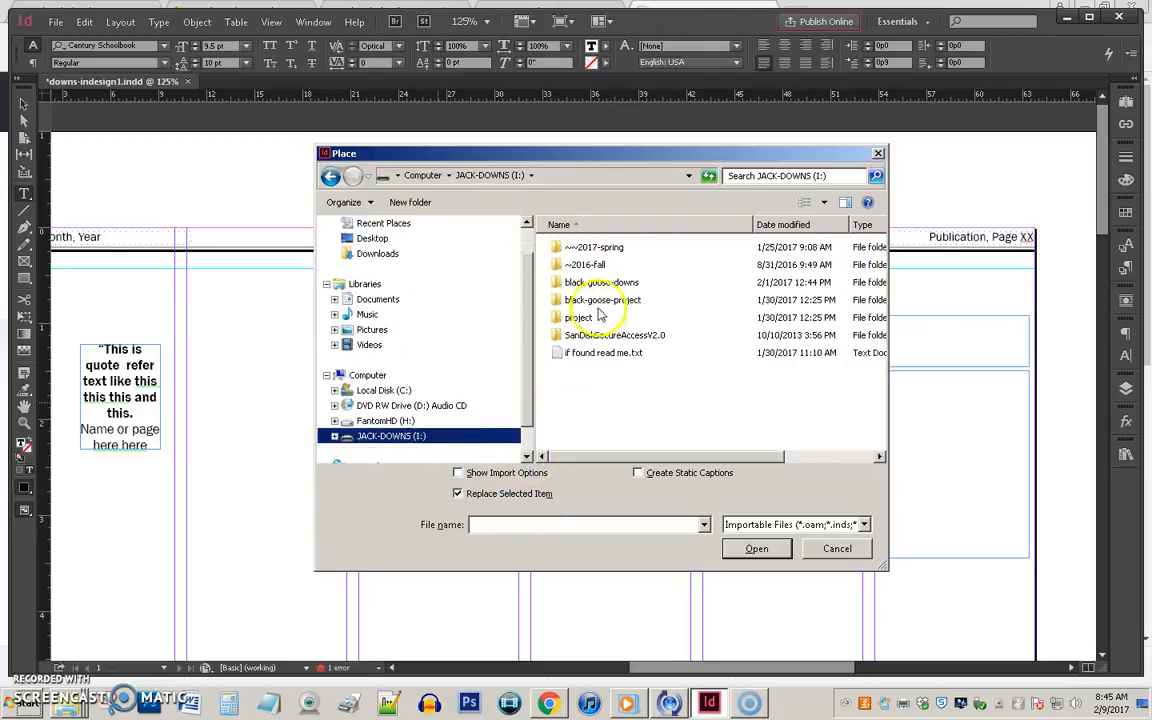
{"action": "left_click", "coordinate": [596, 283]}
{"action": "double_click", "coordinate": [596, 283]}
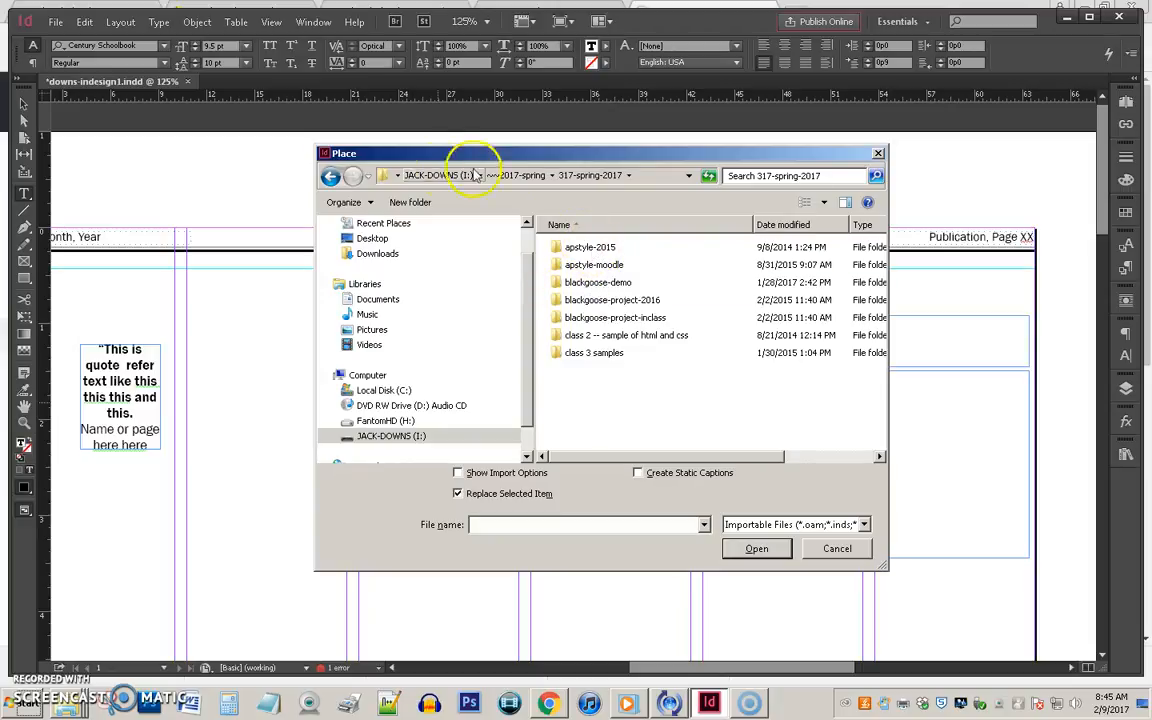
{"action": "left_click", "coordinate": [331, 176]}
{"action": "left_click", "coordinate": [575, 300]}
{"action": "double_click", "coordinate": [575, 300]}
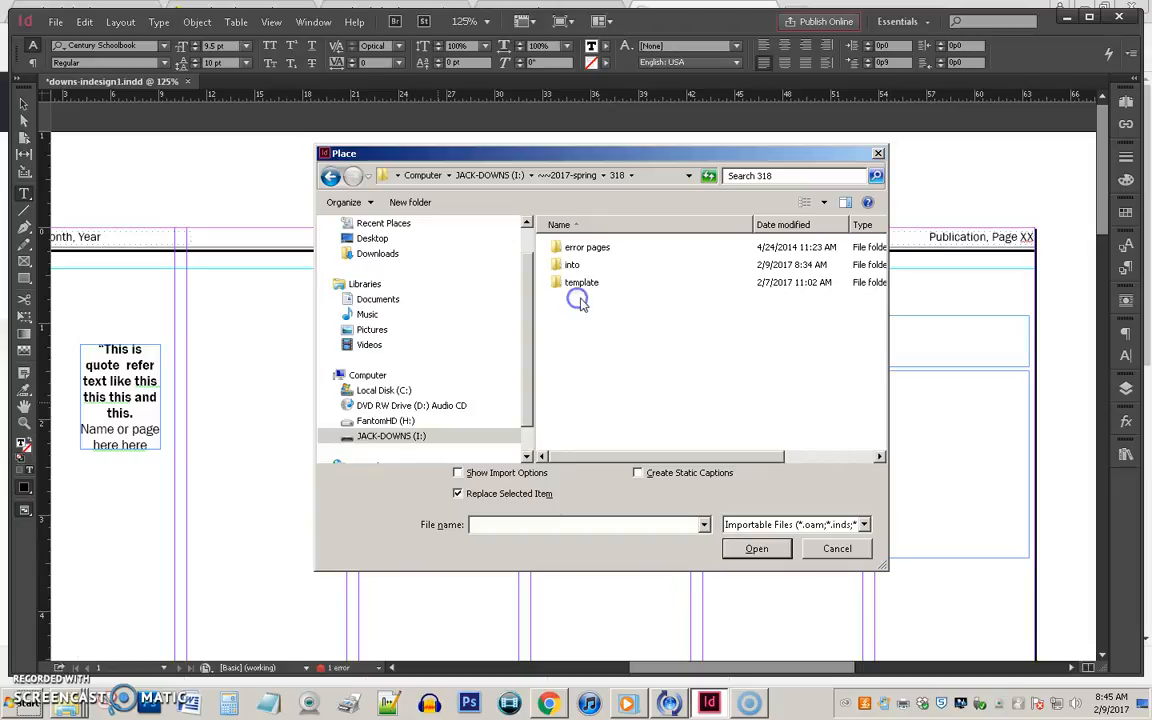
{"action": "double_click", "coordinate": [574, 266]}
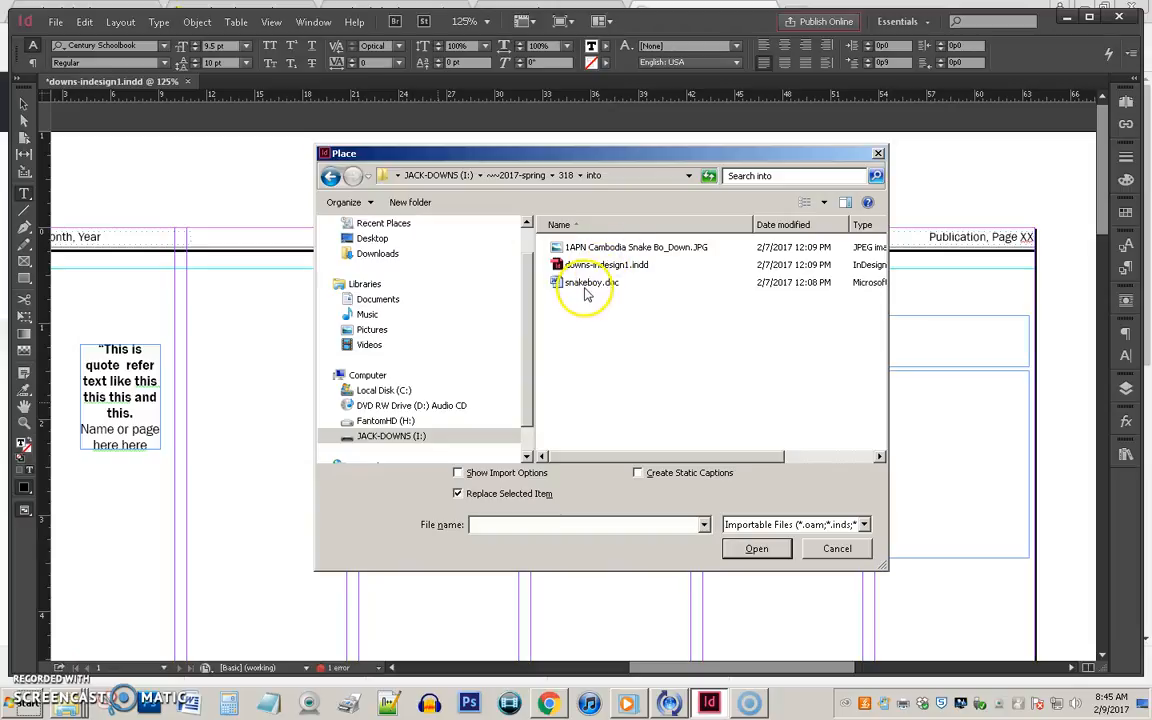
{"action": "double_click", "coordinate": [588, 286]}
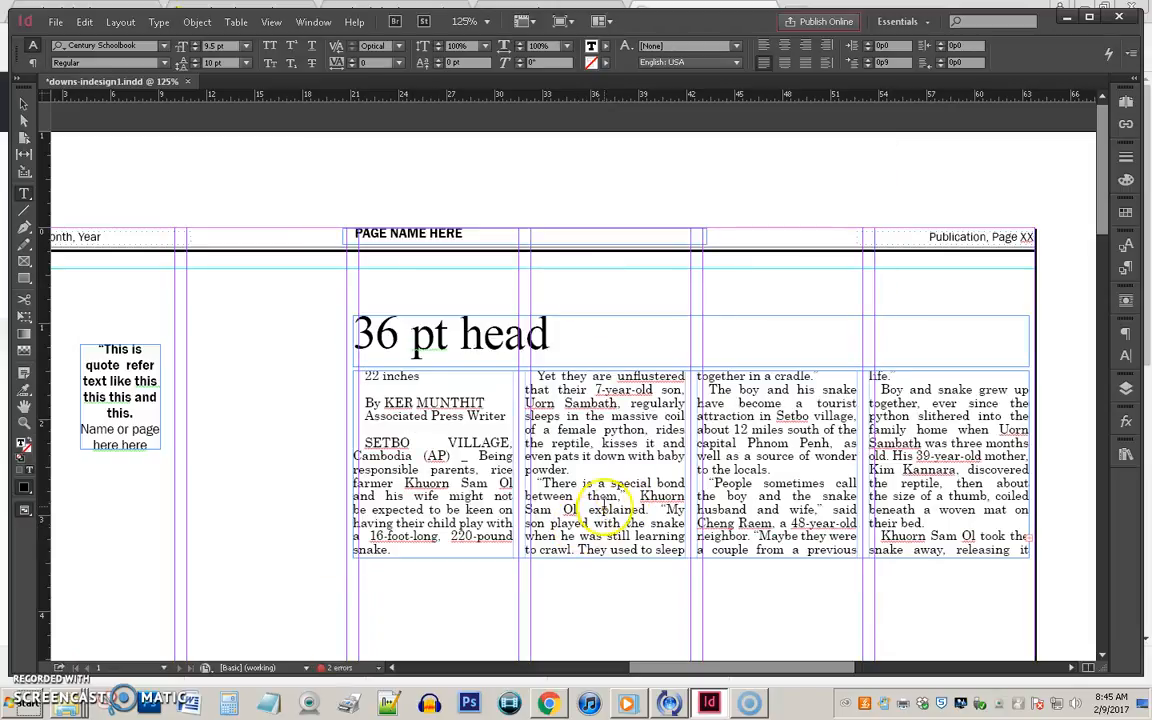
Step: Delete the "22 inches" line and the blank line after it at the start of the story
{"action": "left_click", "coordinate": [24, 101]}
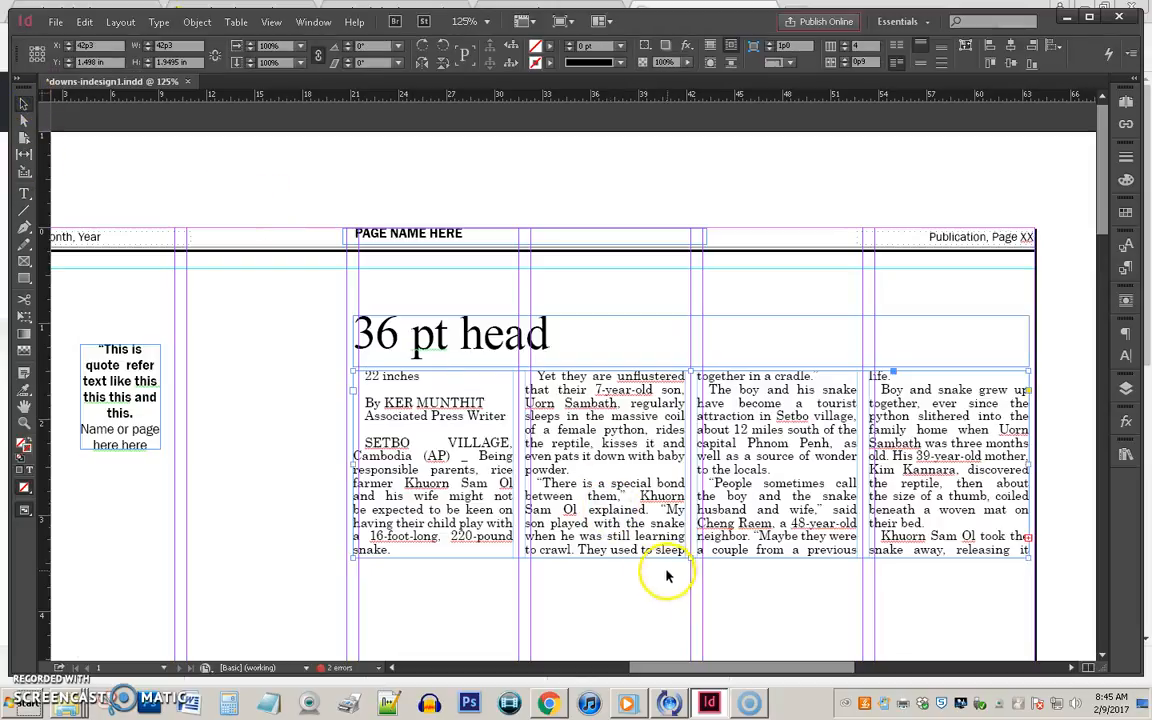
{"action": "double_click", "coordinate": [646, 522]}
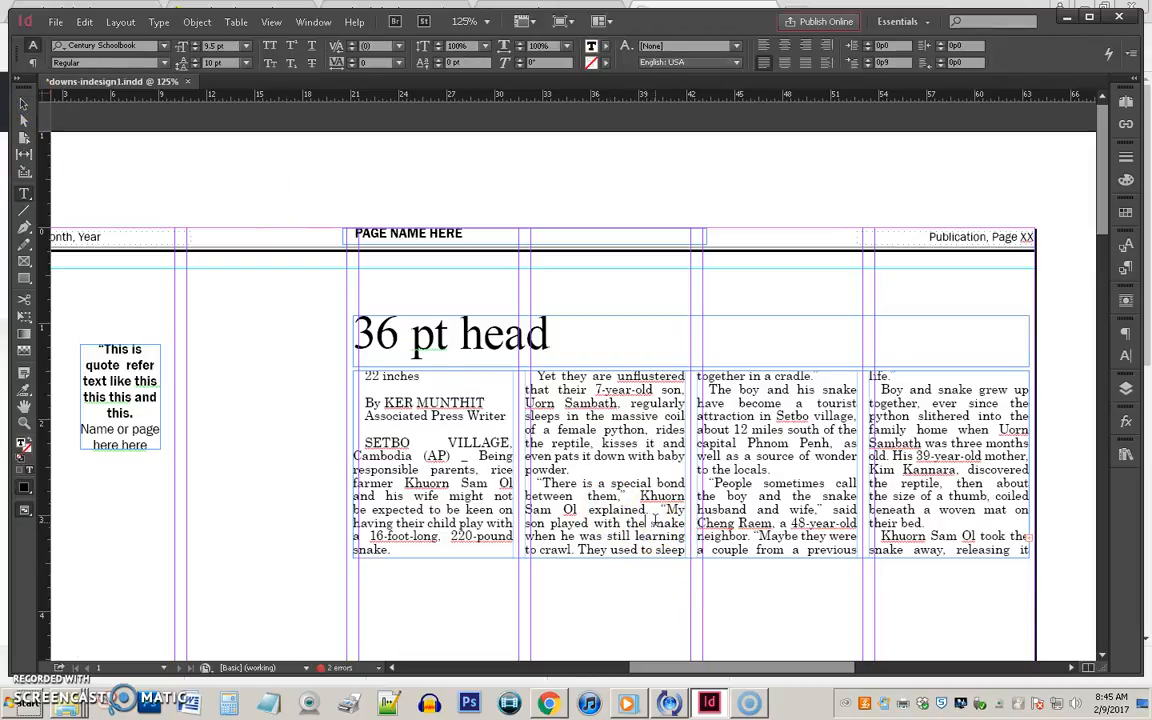
{"action": "left_click_drag", "start_coordinate": [427, 379], "coordinate": [334, 381]}
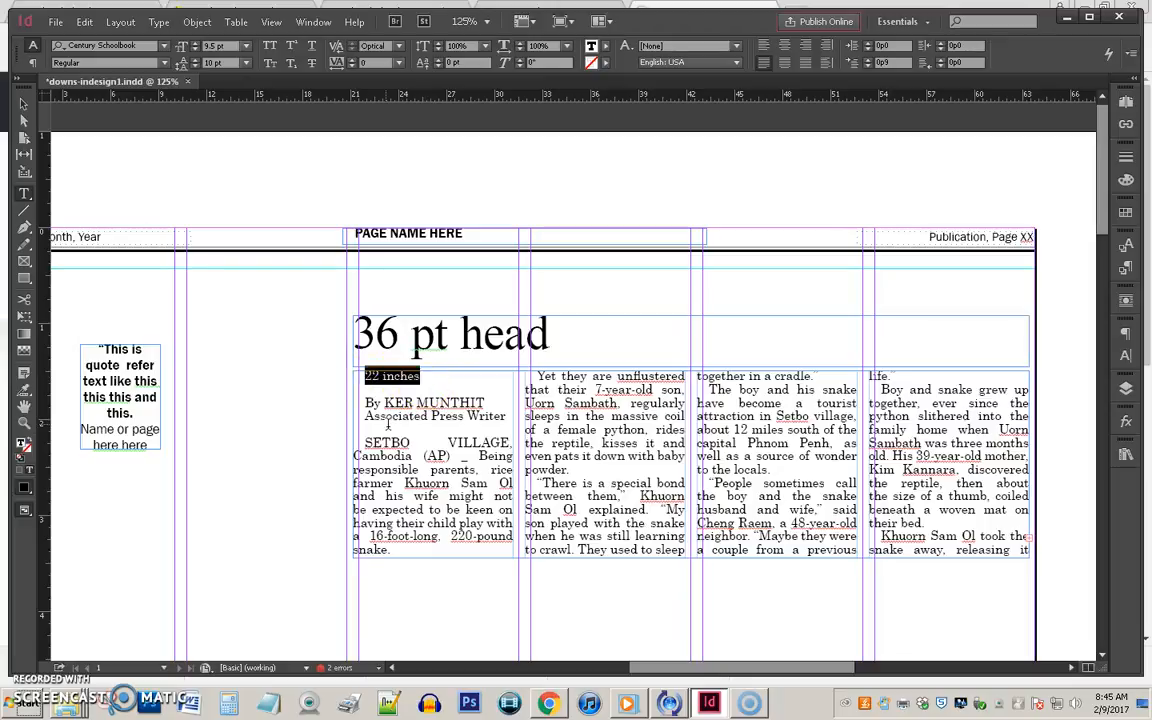
{"action": "key", "text": "BackSpace"}
{"action": "key", "text": "Delete"}
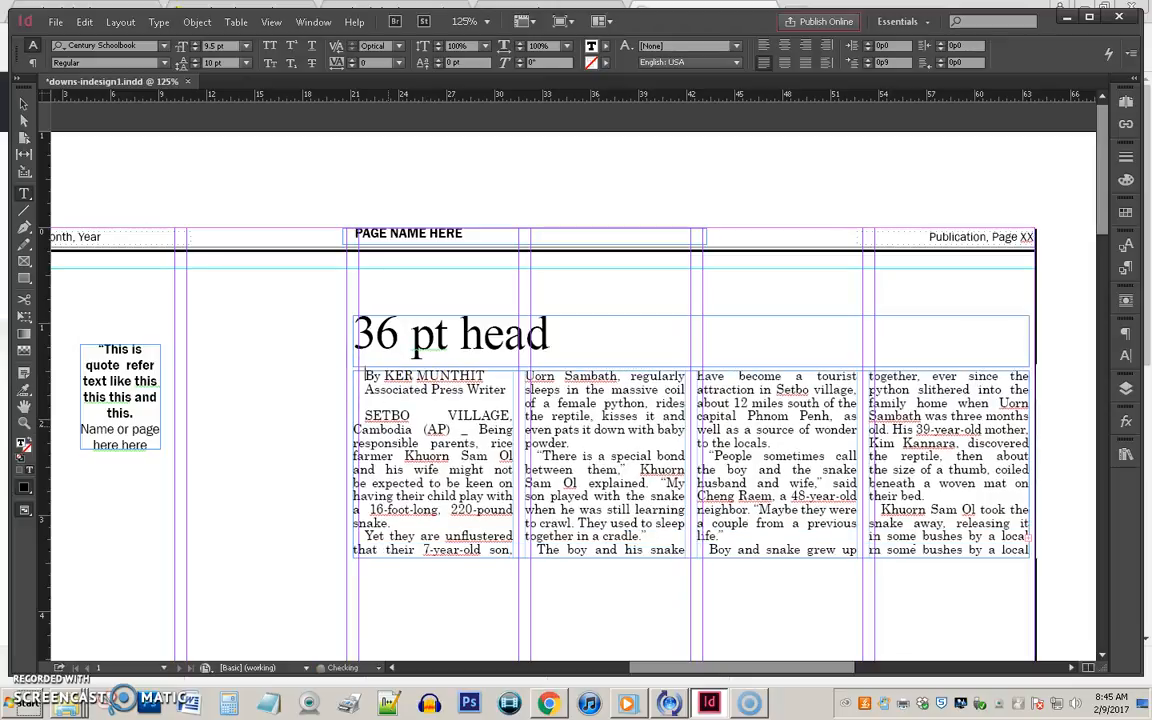
Step: Move the 36 pt head and its story frame together up to the page's upper guide, snapped to the columns at X 42p7.5, Y 0.4281 in
{"action": "left_click", "coordinate": [24, 103]}
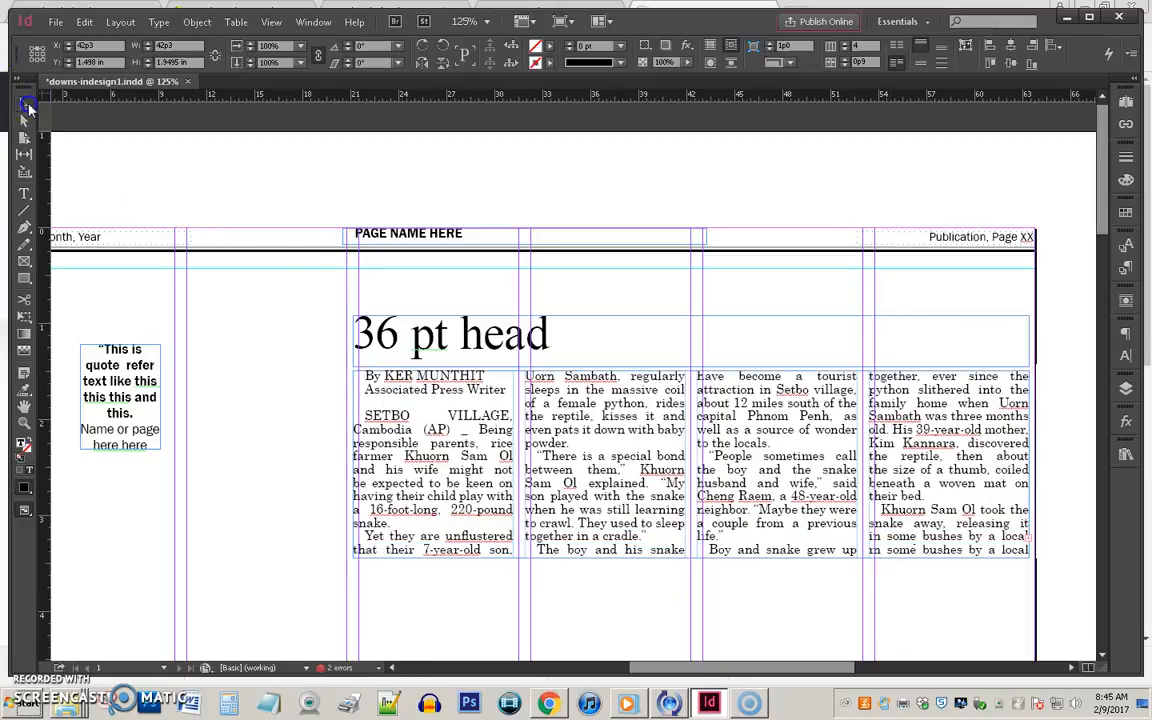
{"action": "left_click_drag", "start_coordinate": [443, 298], "coordinate": [545, 491]}
{"action": "left_click_drag", "start_coordinate": [587, 506], "coordinate": [593, 461]}
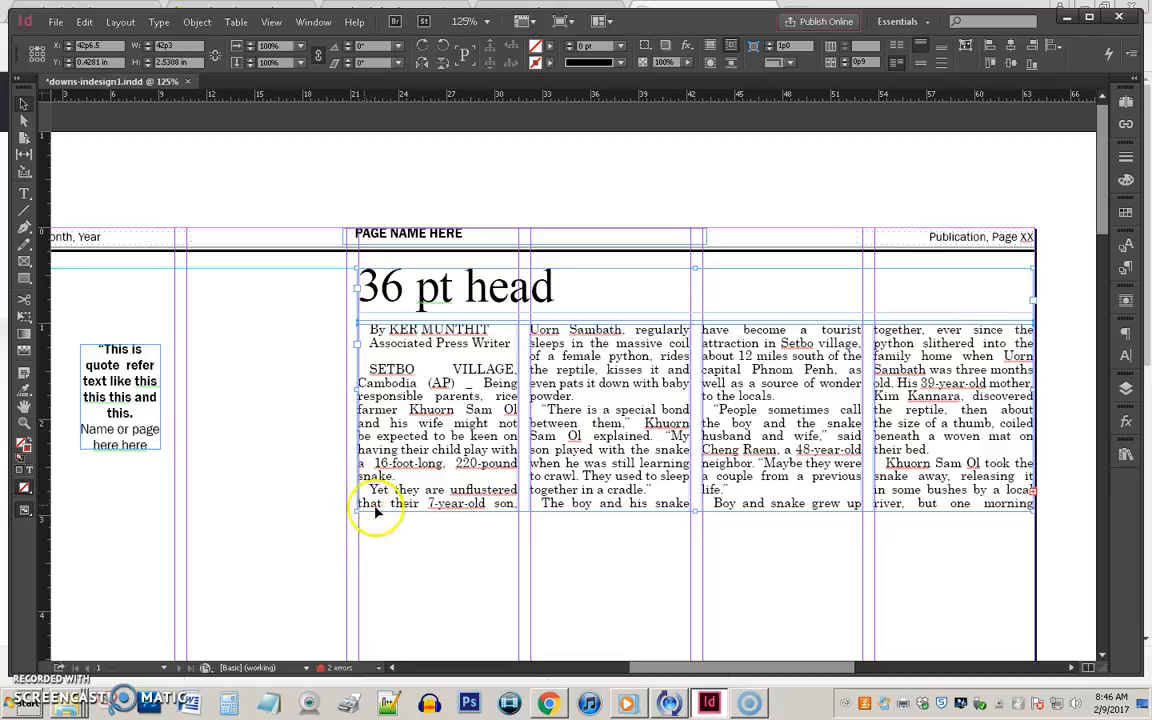
{"action": "left_click", "coordinate": [427, 578]}
{"action": "left_click", "coordinate": [540, 416]}
{"action": "left_click_drag", "start_coordinate": [410, 597], "coordinate": [617, 318]}
{"action": "left_click_drag", "start_coordinate": [456, 412], "coordinate": [456, 408]}
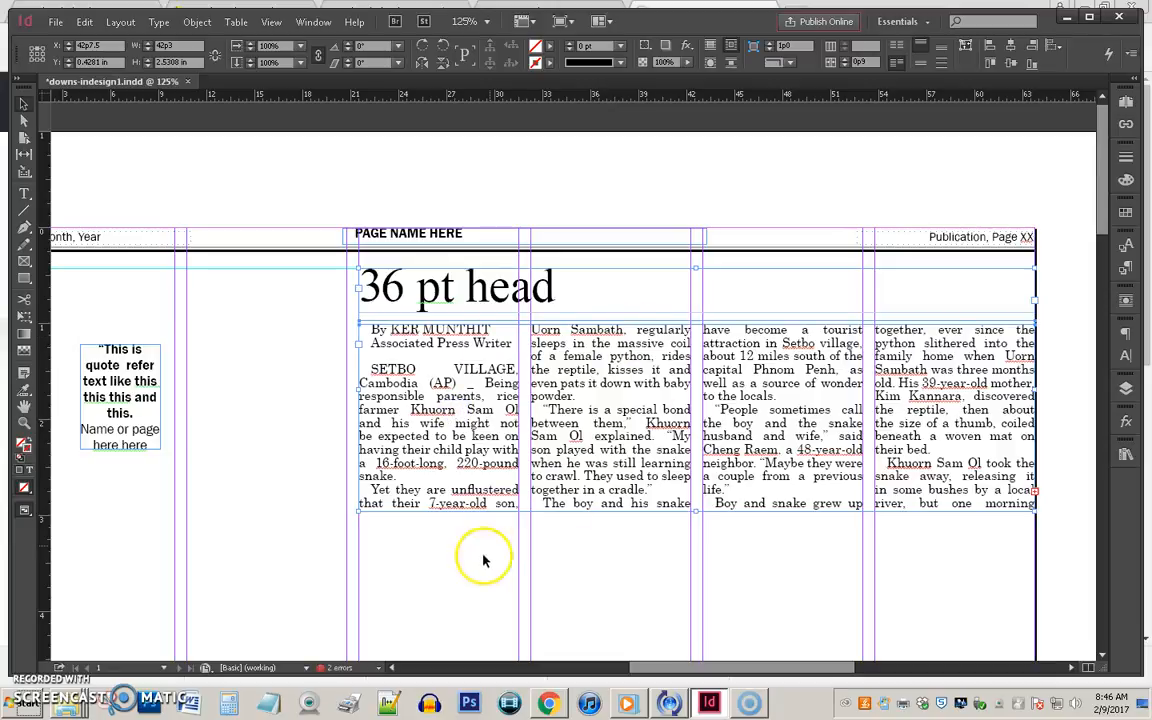
Step: Apply the Body_JOU318 paragraph style to the whole story text and clear its overrides
{"action": "double_click", "coordinate": [441, 428]}
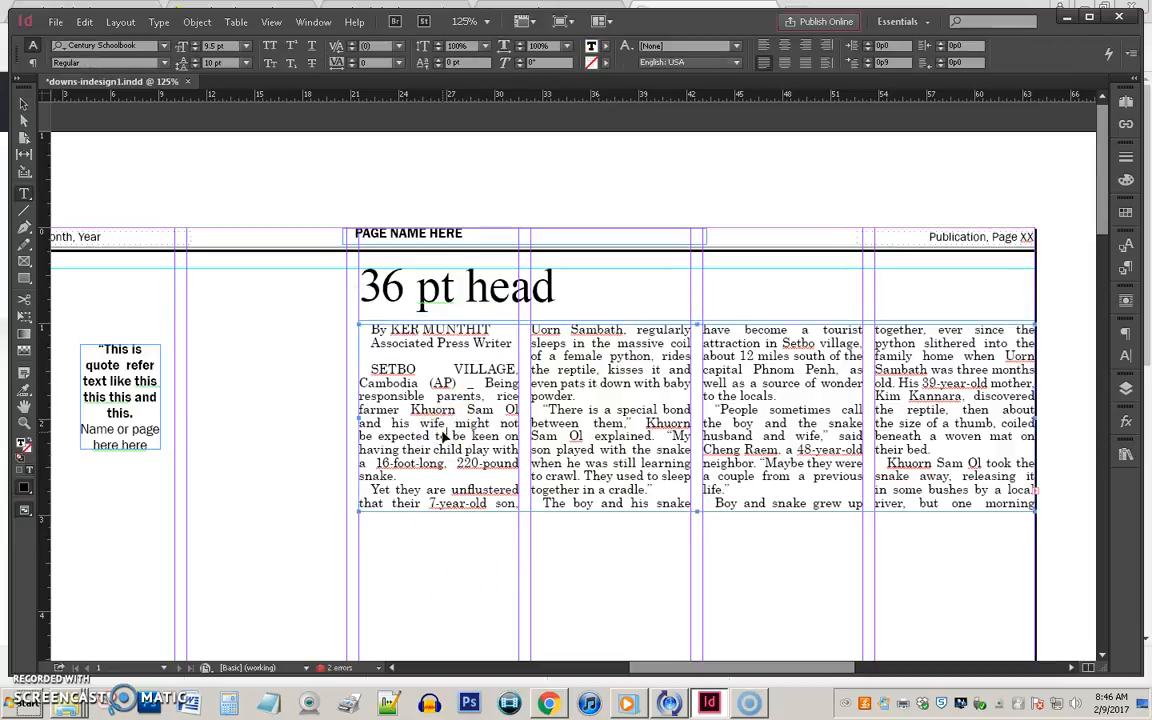
{"action": "key", "text": "ctrl+a"}
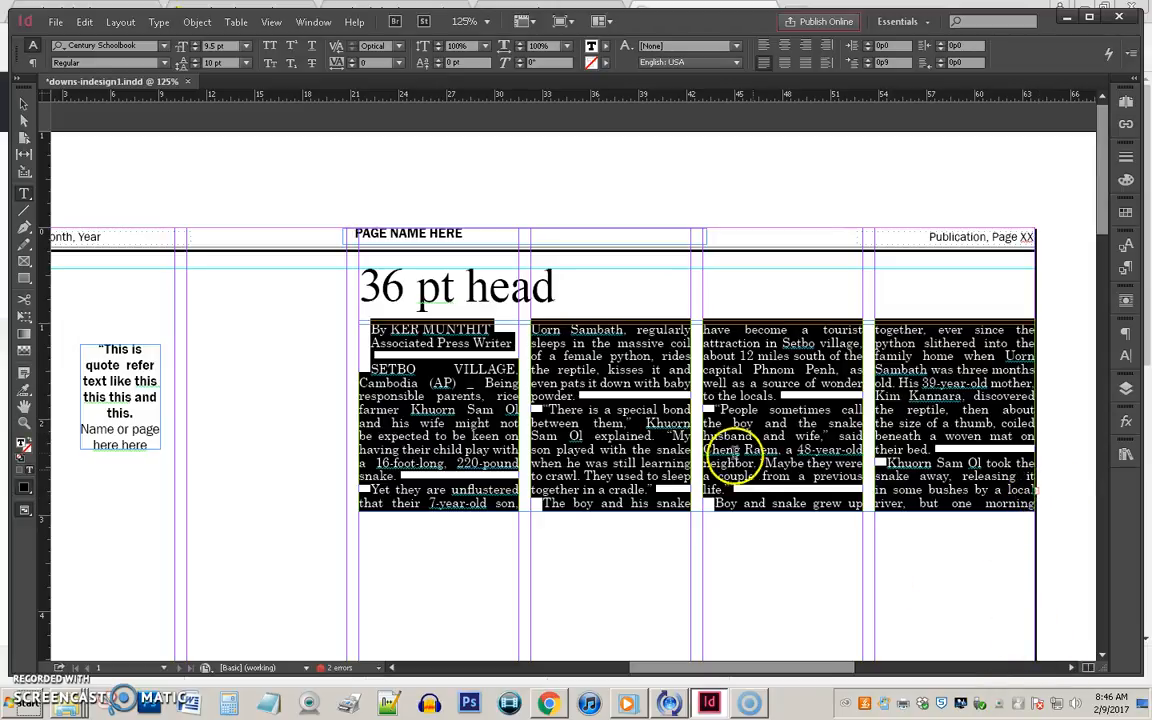
{"action": "left_click", "coordinate": [1127, 268]}
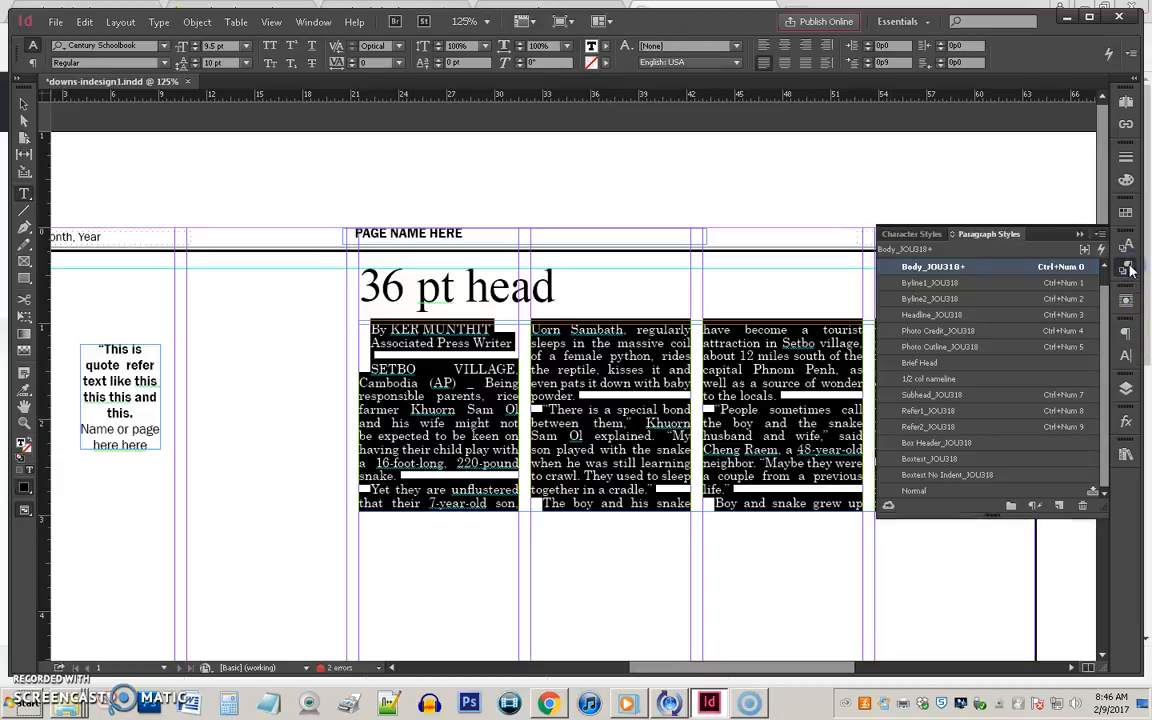
{"action": "left_click", "coordinate": [925, 266]}
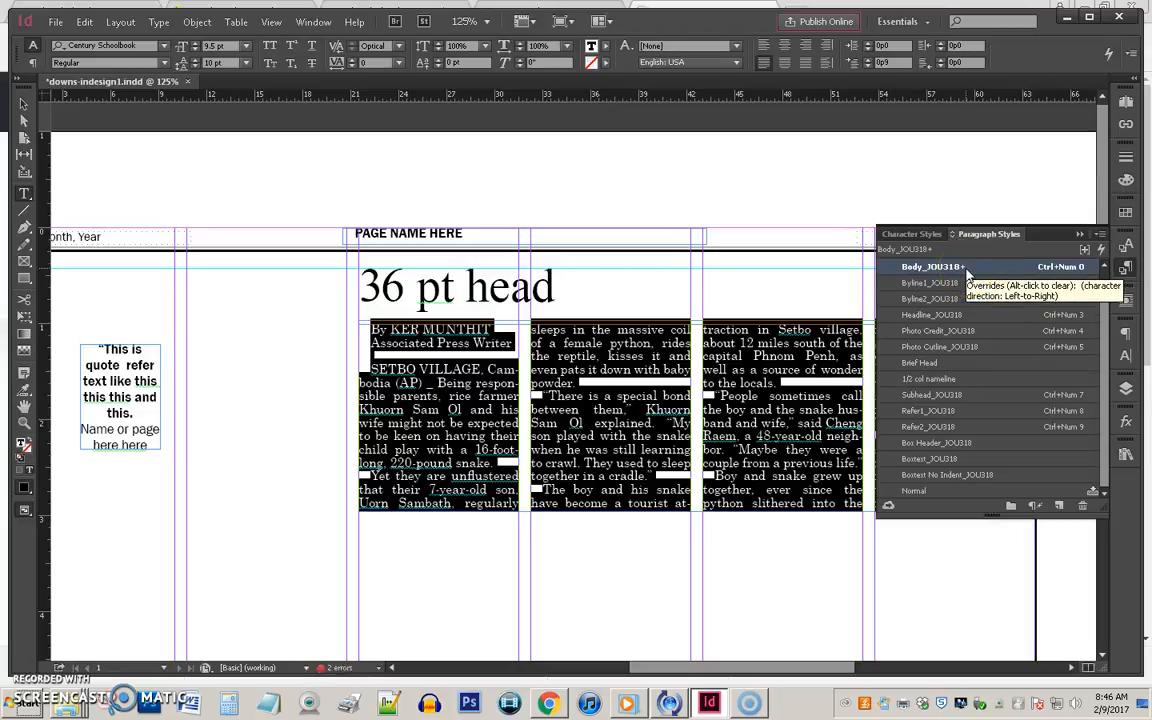
{"action": "left_click", "coordinate": [896, 268], "text": "alt"}
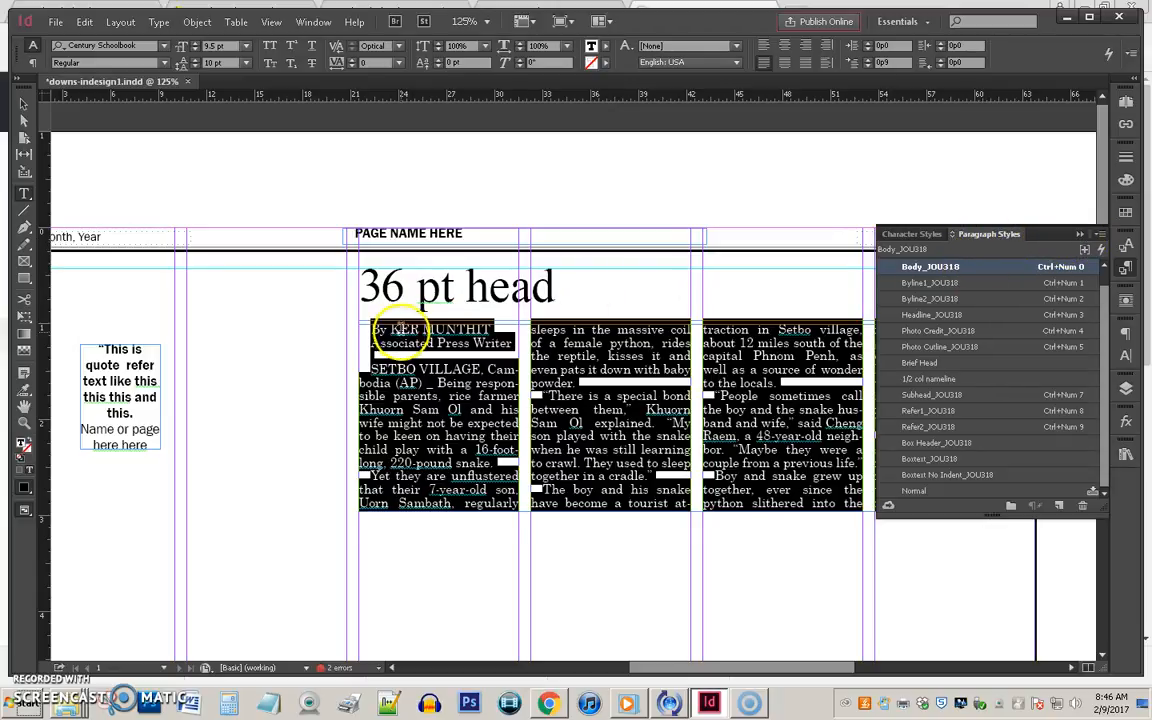
Step: Apply the Byline1_JOU318 style to the byline and Byline2_JOU318 to the "Associated Press Writer" line
{"action": "left_click", "coordinate": [370, 325]}
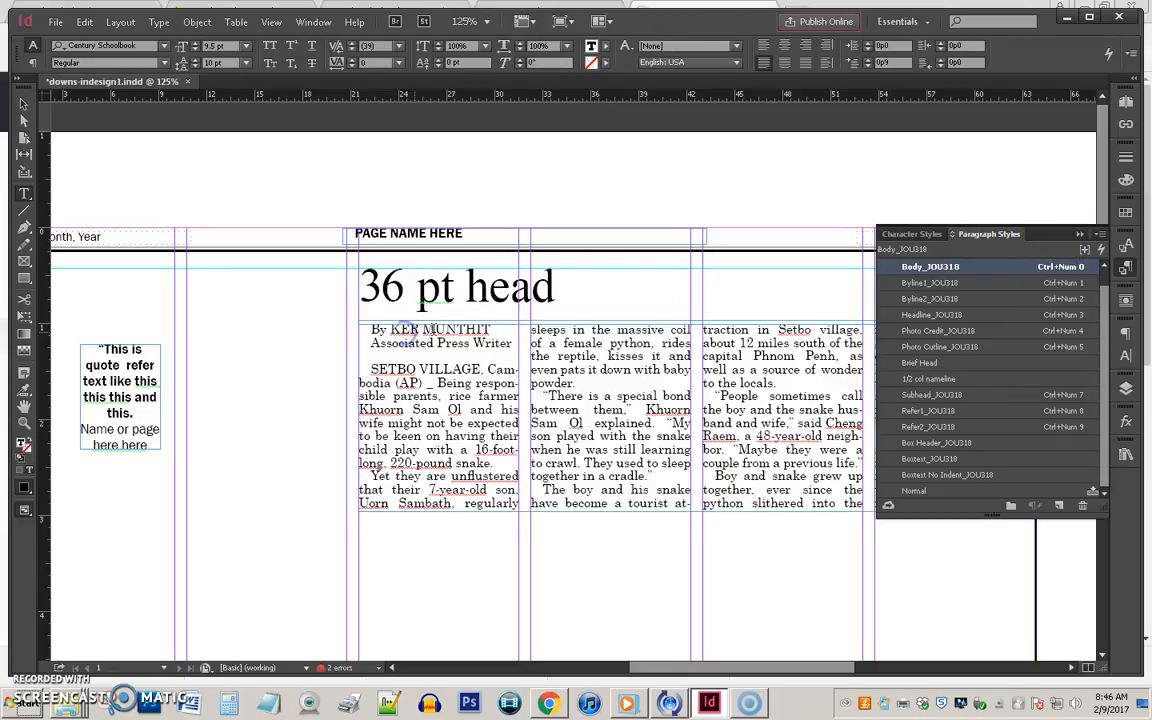
{"action": "left_click", "coordinate": [920, 285]}
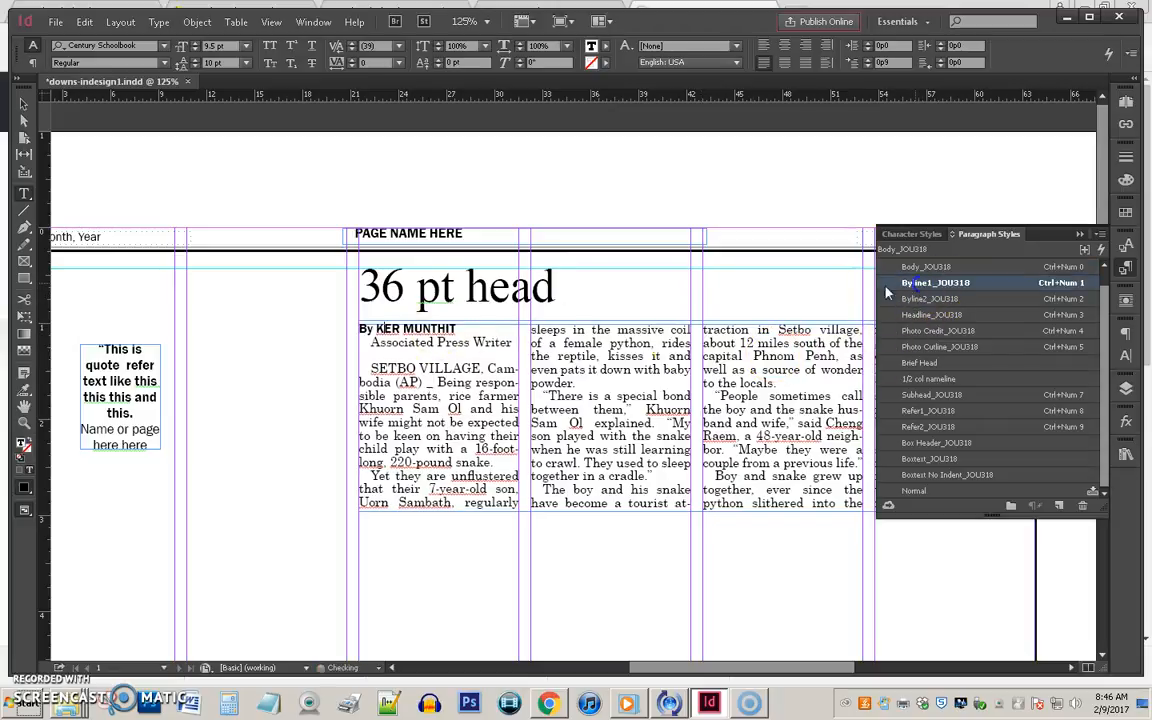
{"action": "left_click", "coordinate": [470, 342]}
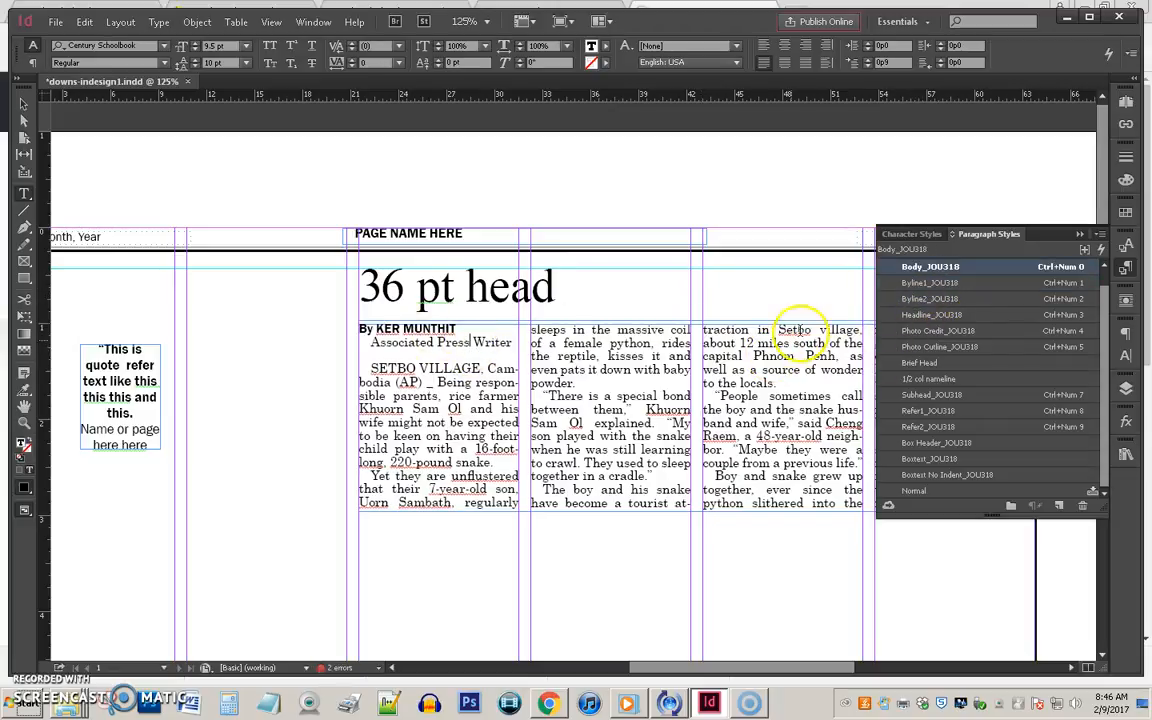
{"action": "left_click", "coordinate": [928, 300]}
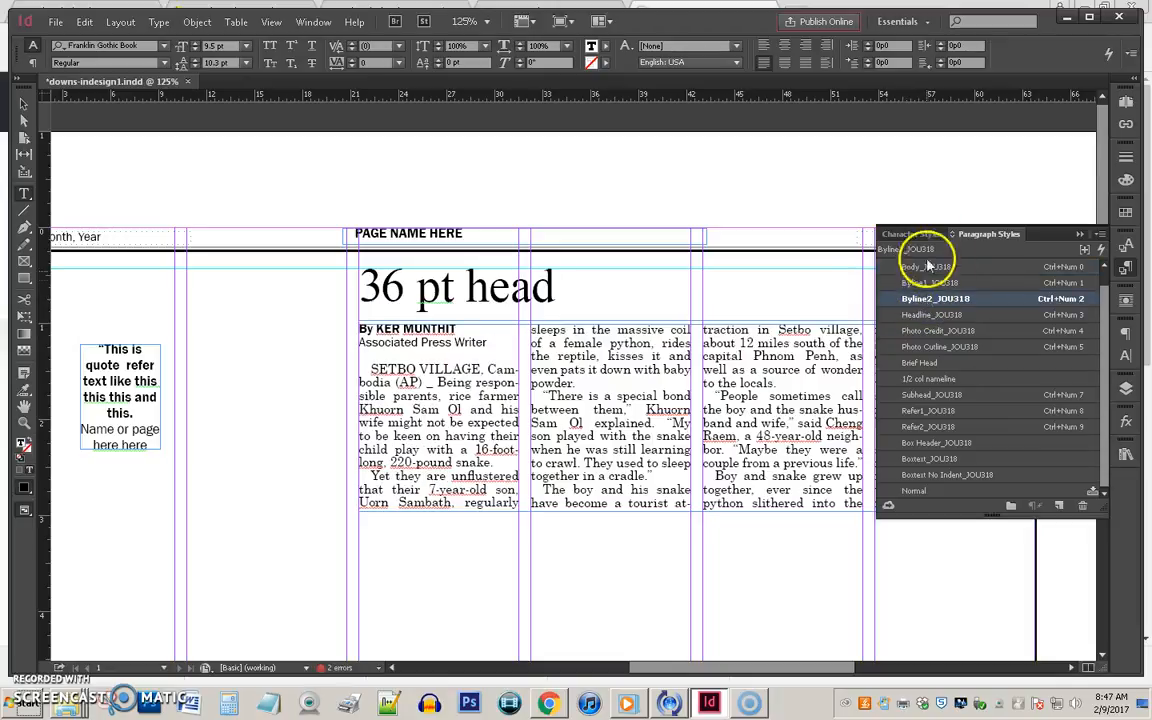
{"action": "left_click", "coordinate": [1080, 235]}
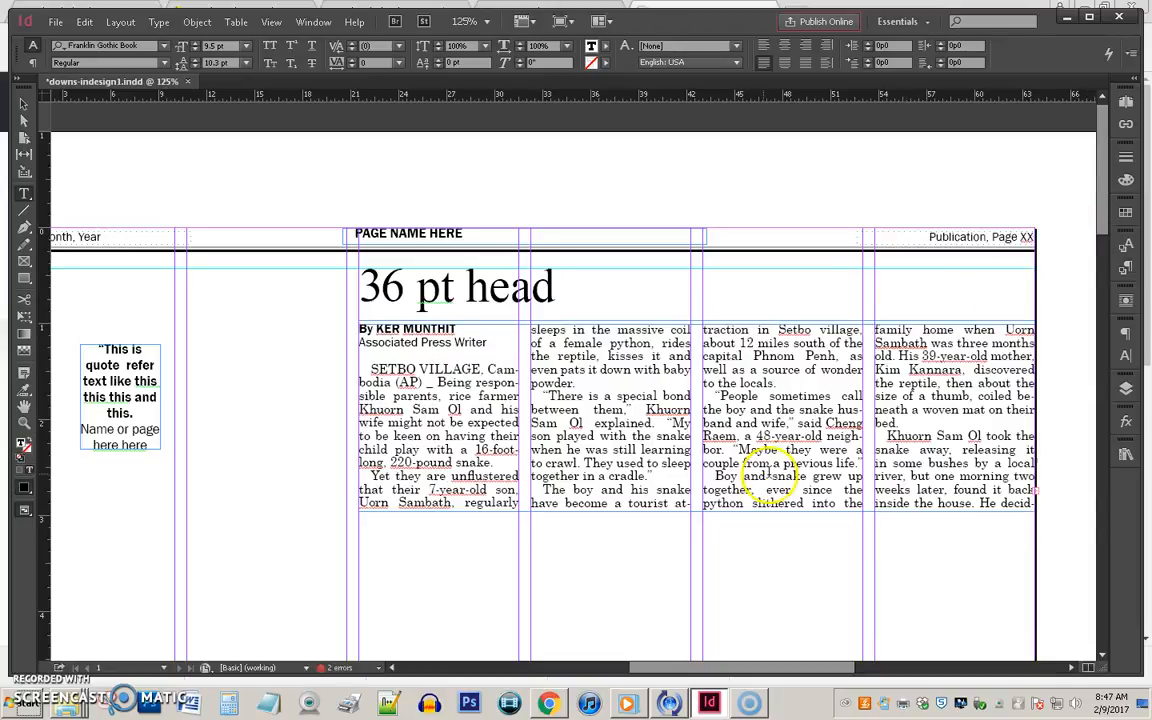
Step: Fit the four-column story frame's height to its text and check where the story ends
{"action": "left_click", "coordinate": [22, 105]}
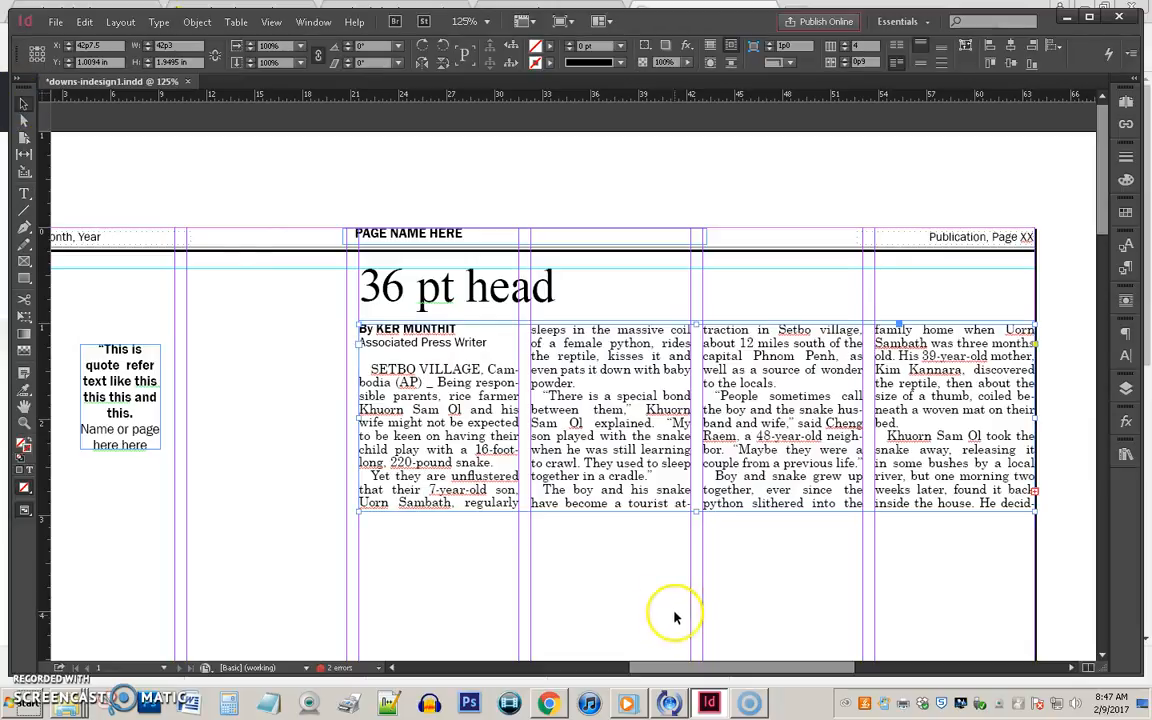
{"action": "double_click", "coordinate": [697, 513]}
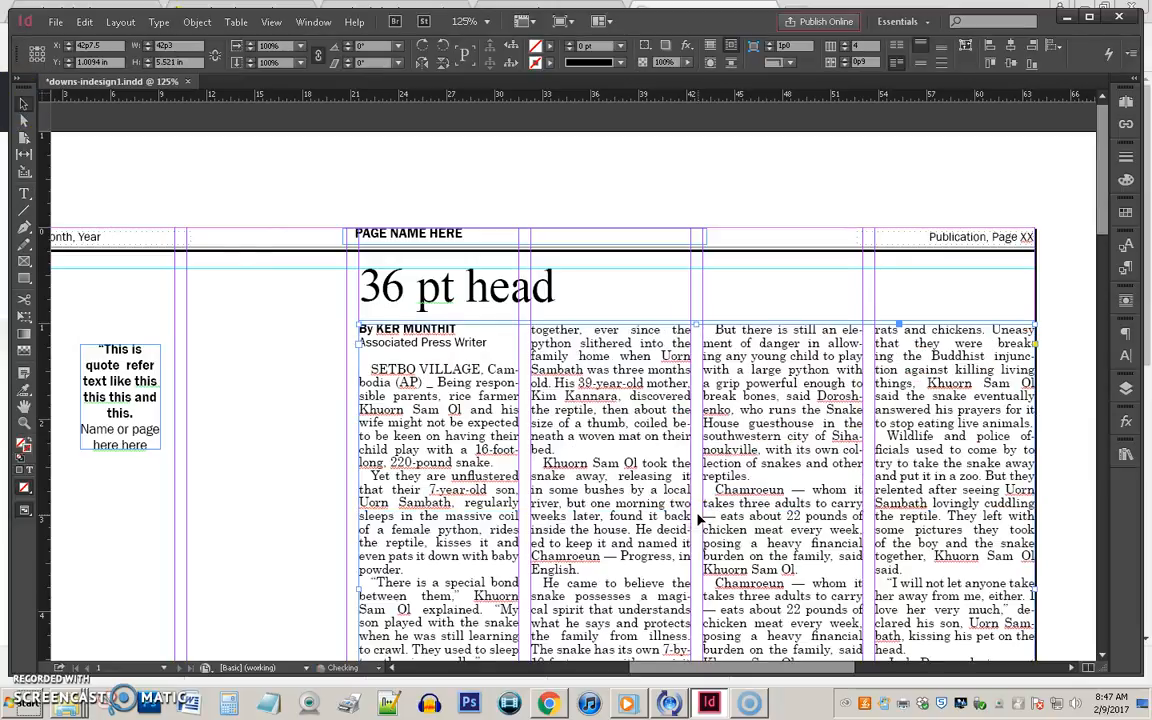
{"action": "scroll", "coordinate": [699, 518], "scroll_direction": "down", "scroll_amount": 3}
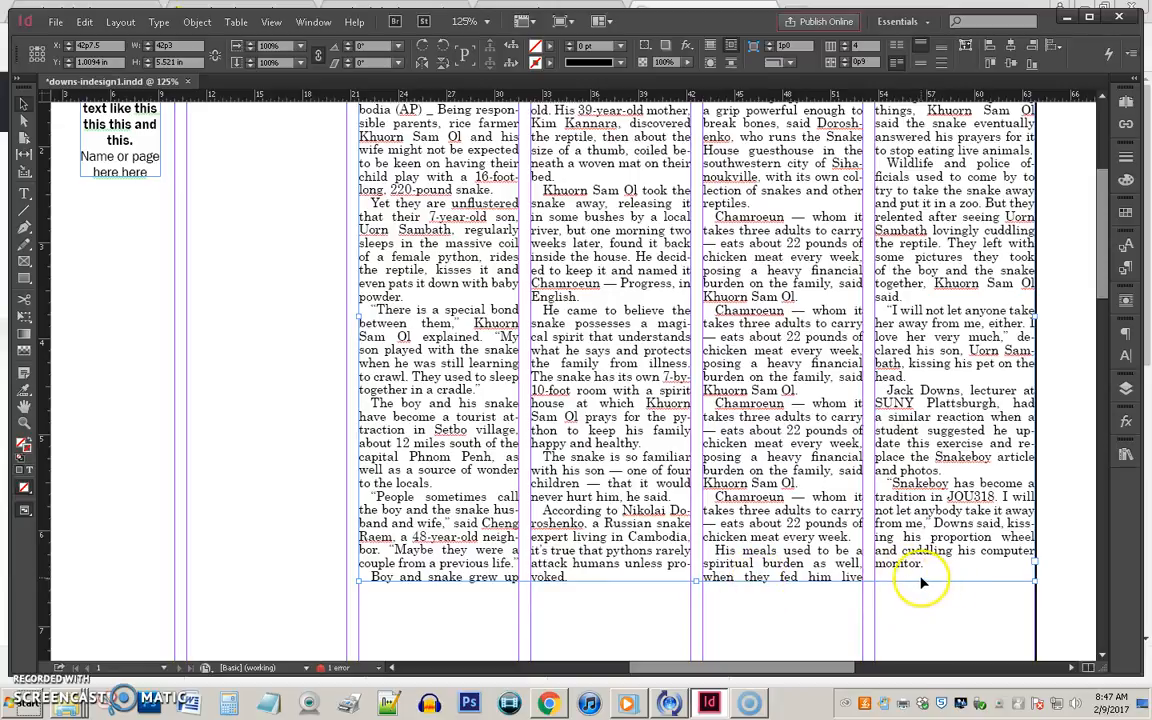
{"action": "scroll", "coordinate": [925, 575], "scroll_direction": "up", "scroll_amount": 2}
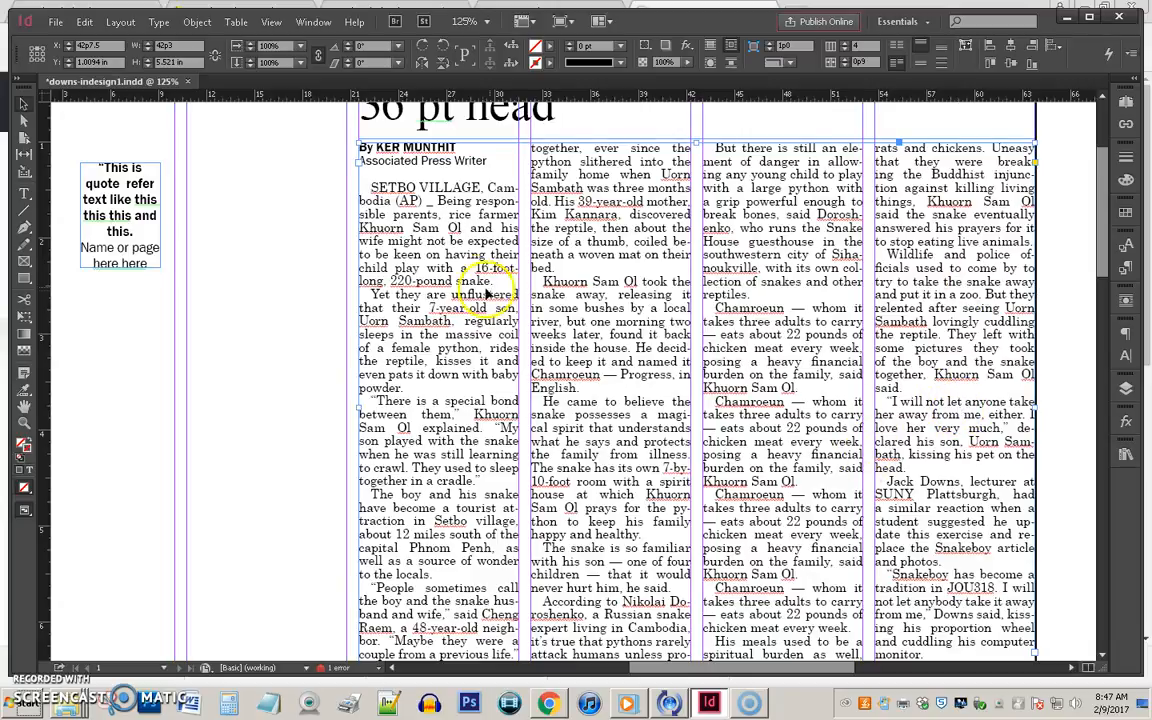
{"action": "scroll", "coordinate": [600, 422], "scroll_direction": "down", "scroll_amount": 2}
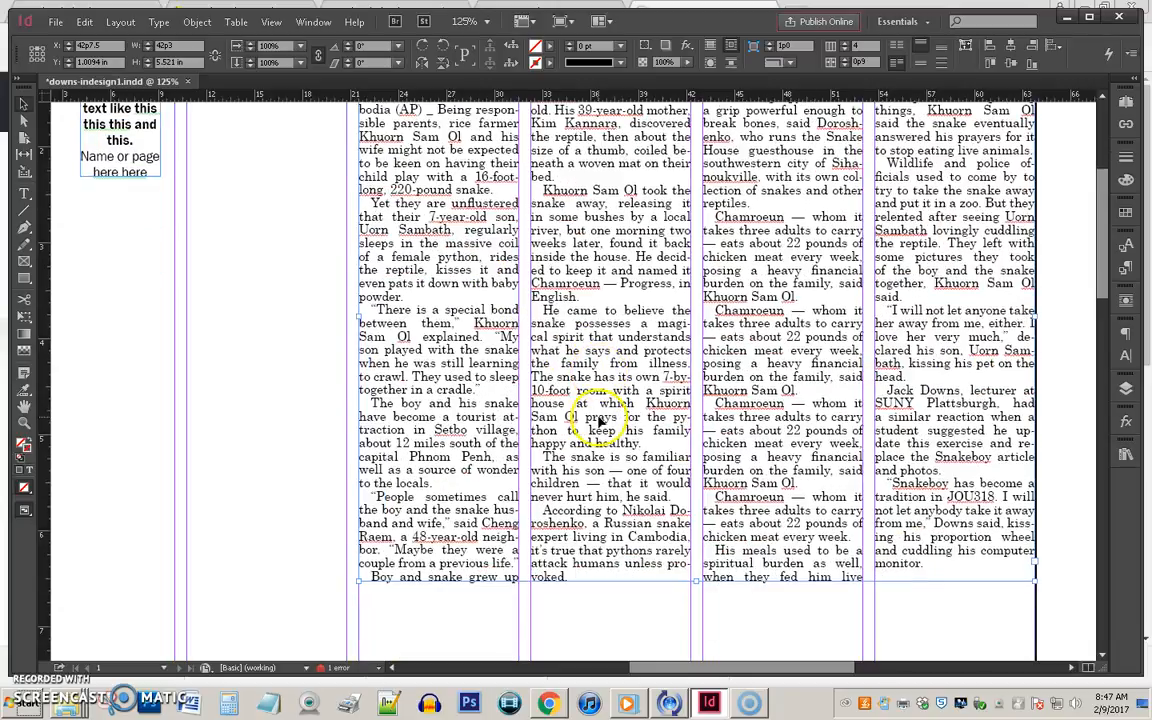
Step: Examine the paragraphs that end or break at the feet and tops of the story's columns for awkward short lines
{"action": "double_click", "coordinate": [446, 540]}
{"action": "double_click", "coordinate": [433, 523]}
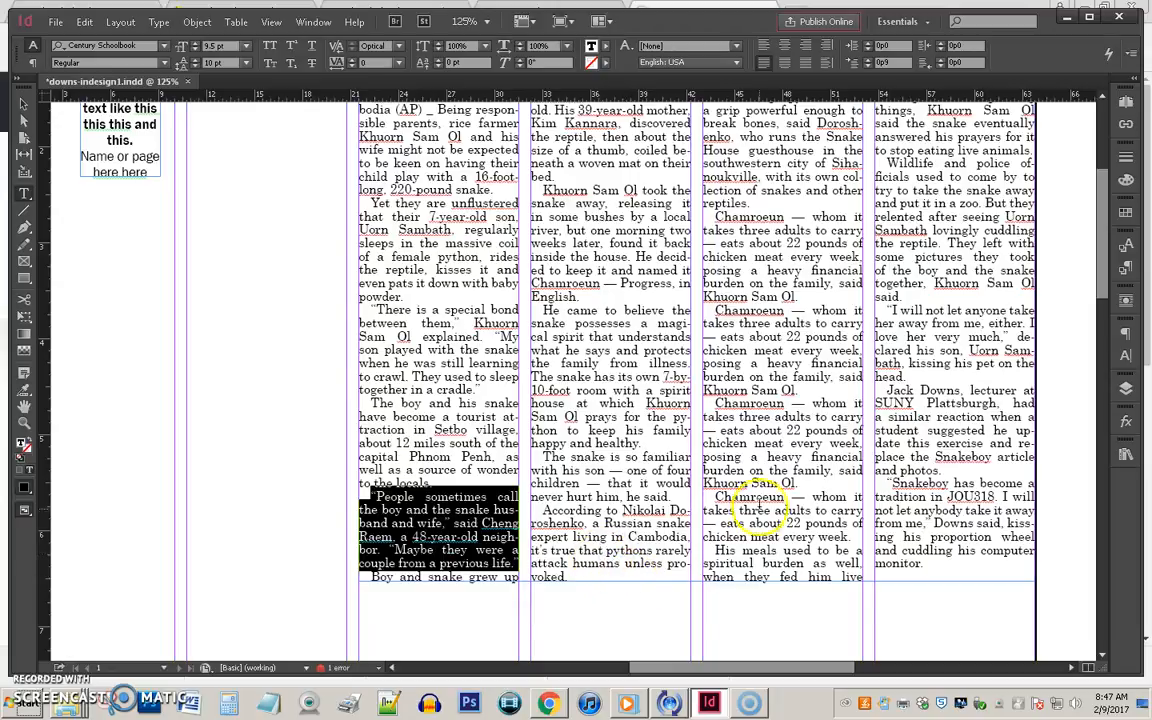
{"action": "scroll", "coordinate": [684, 445], "scroll_direction": "up", "scroll_amount": 3}
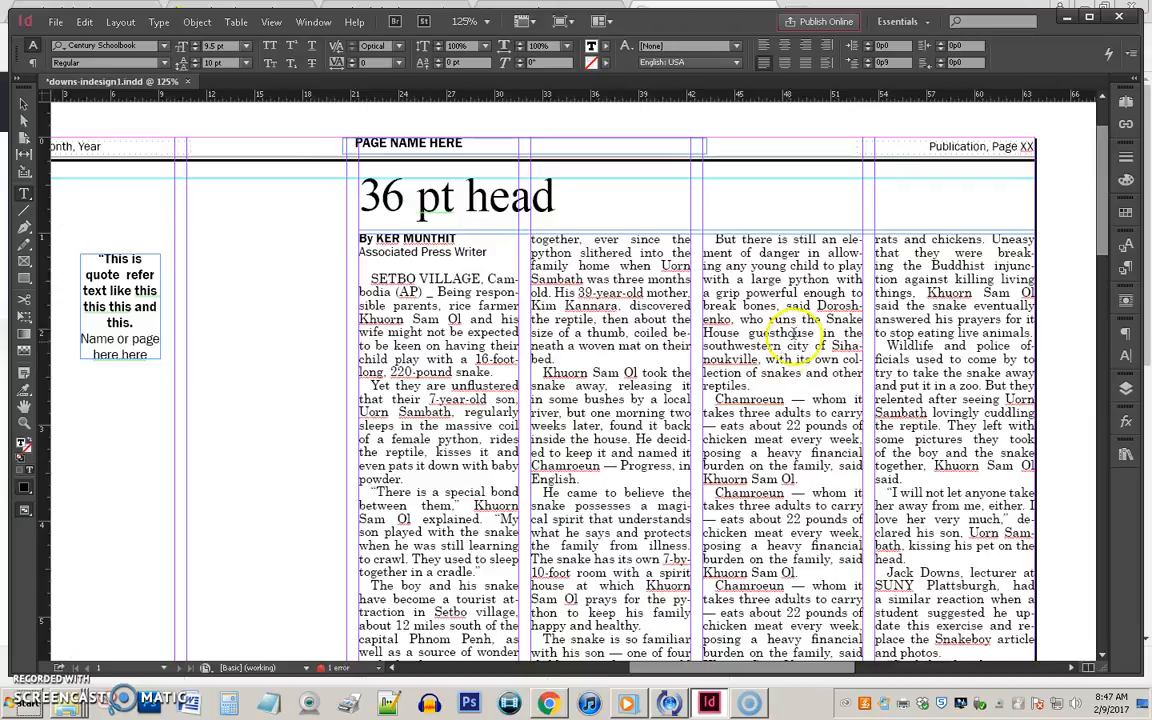
{"action": "left_click", "coordinate": [949, 313]}
{"action": "triple_click", "coordinate": [949, 313]}
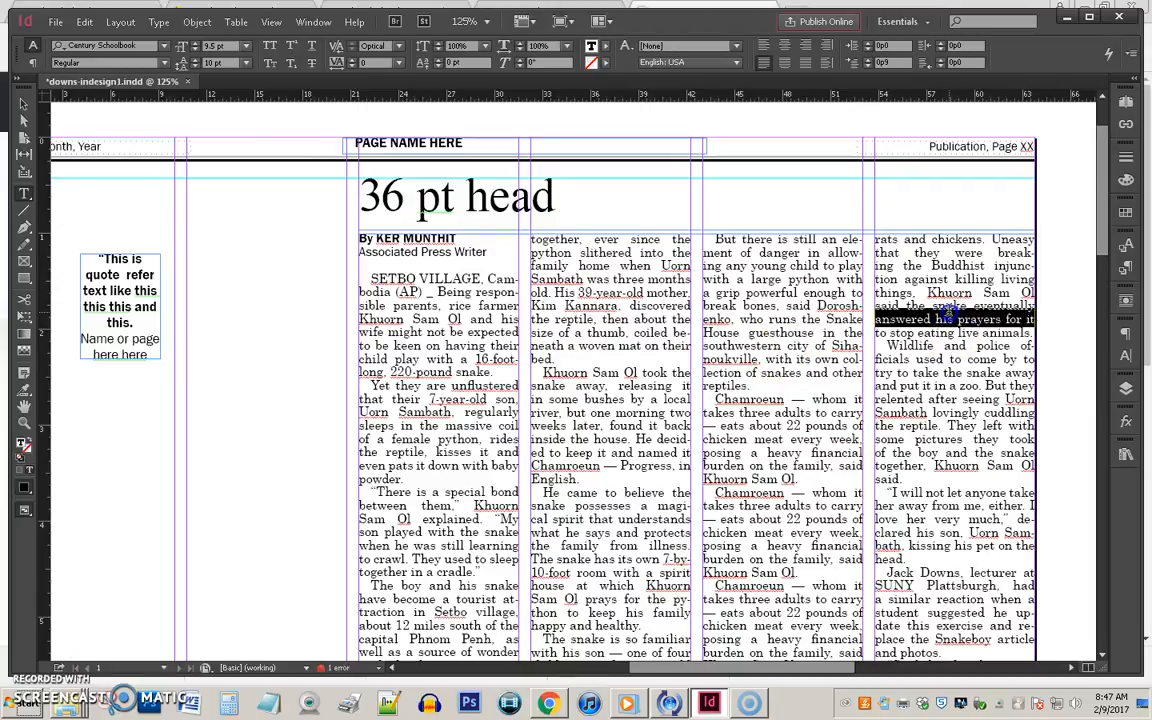
{"action": "left_click", "coordinate": [949, 313]}
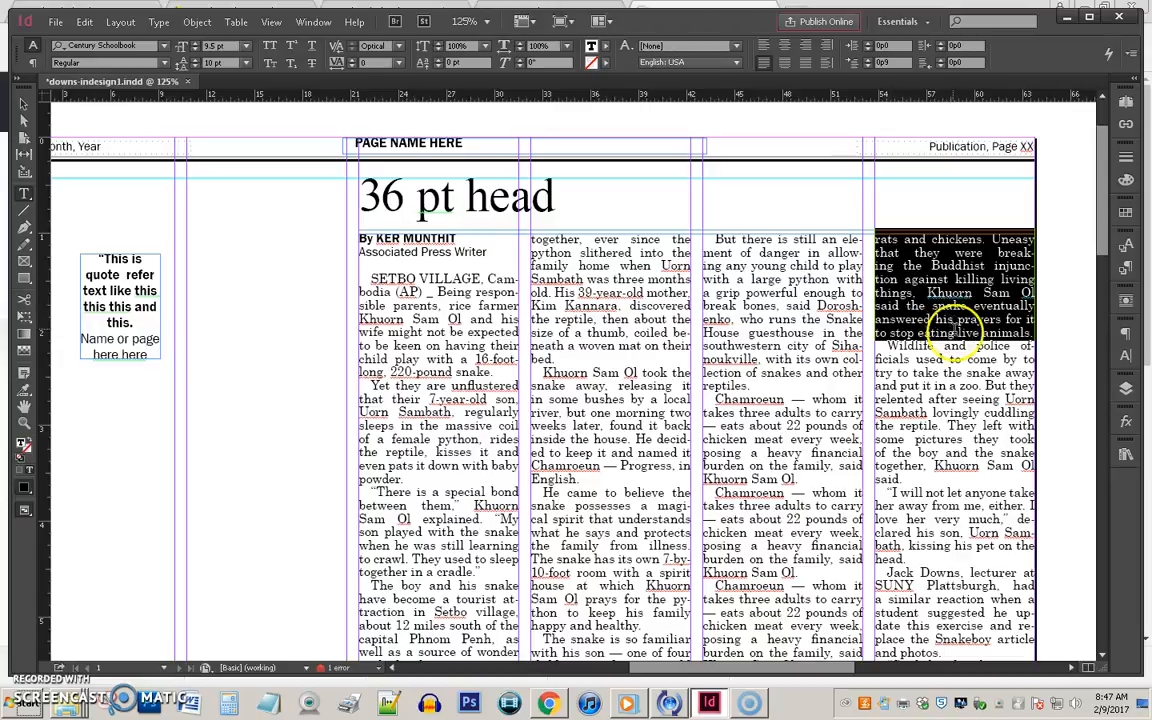
{"action": "scroll", "coordinate": [964, 300], "scroll_direction": "down", "scroll_amount": 5}
{"action": "scroll", "coordinate": [972, 320], "scroll_direction": "up", "scroll_amount": 5}
{"action": "scroll", "coordinate": [975, 305], "scroll_direction": "down", "scroll_amount": 4}
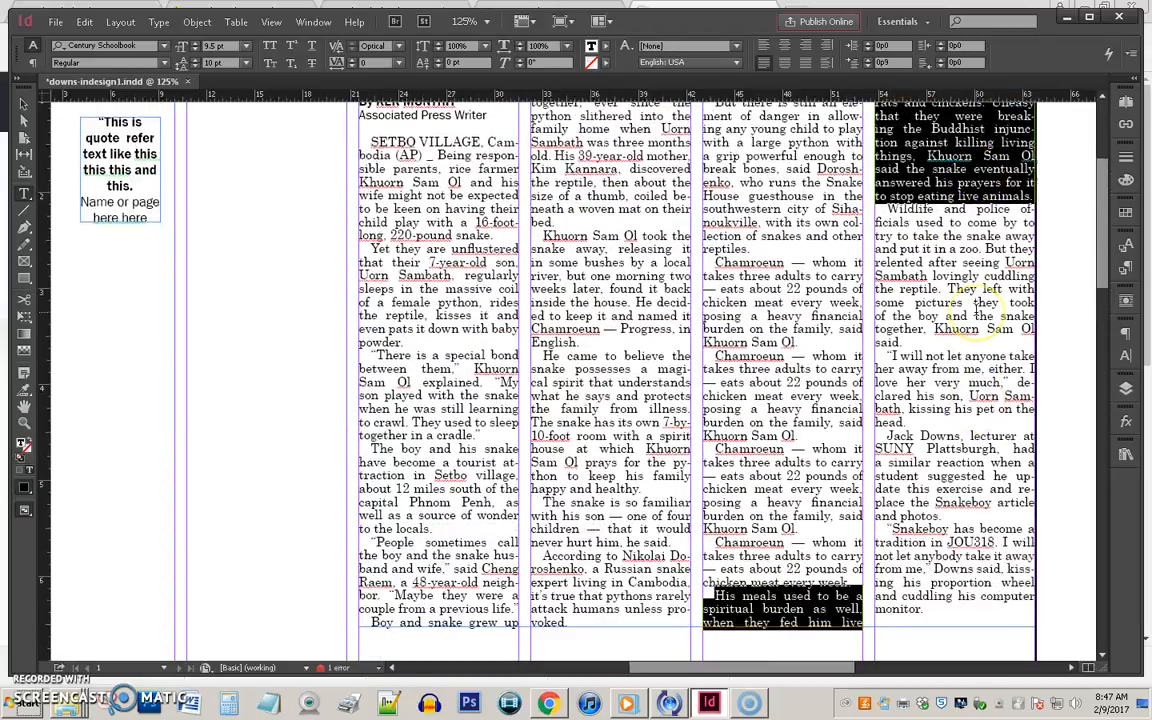
{"action": "scroll", "coordinate": [972, 310], "scroll_direction": "up", "scroll_amount": 3}
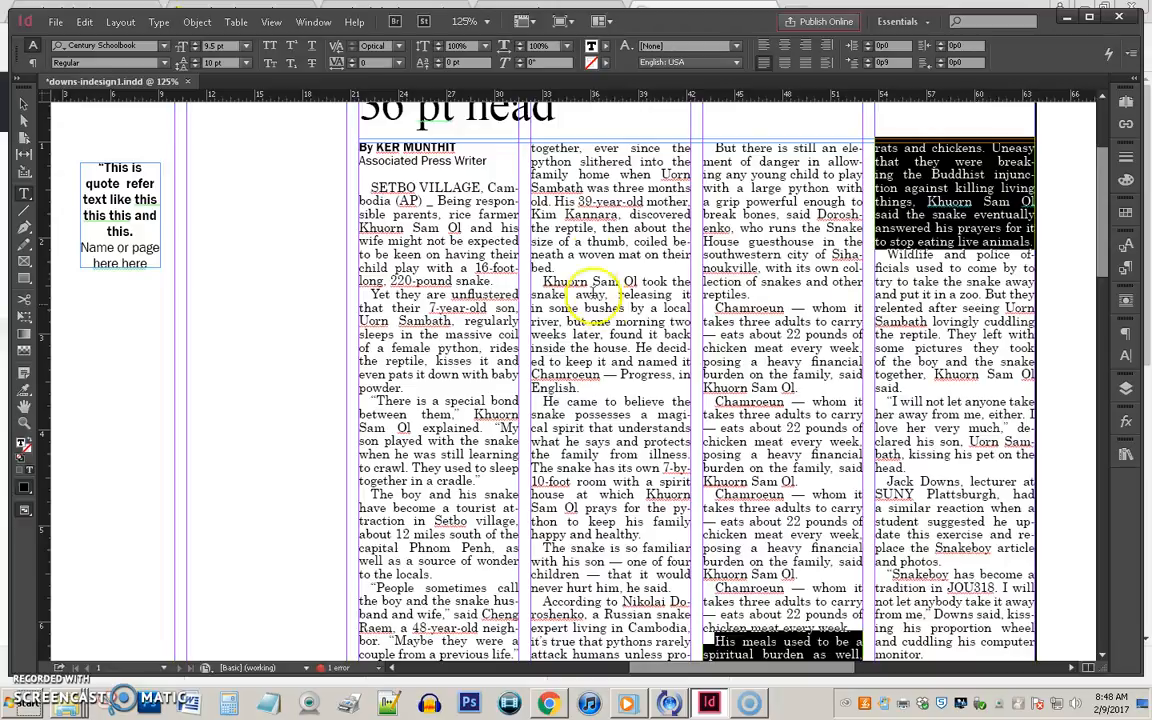
{"action": "triple_click", "coordinate": [582, 228]}
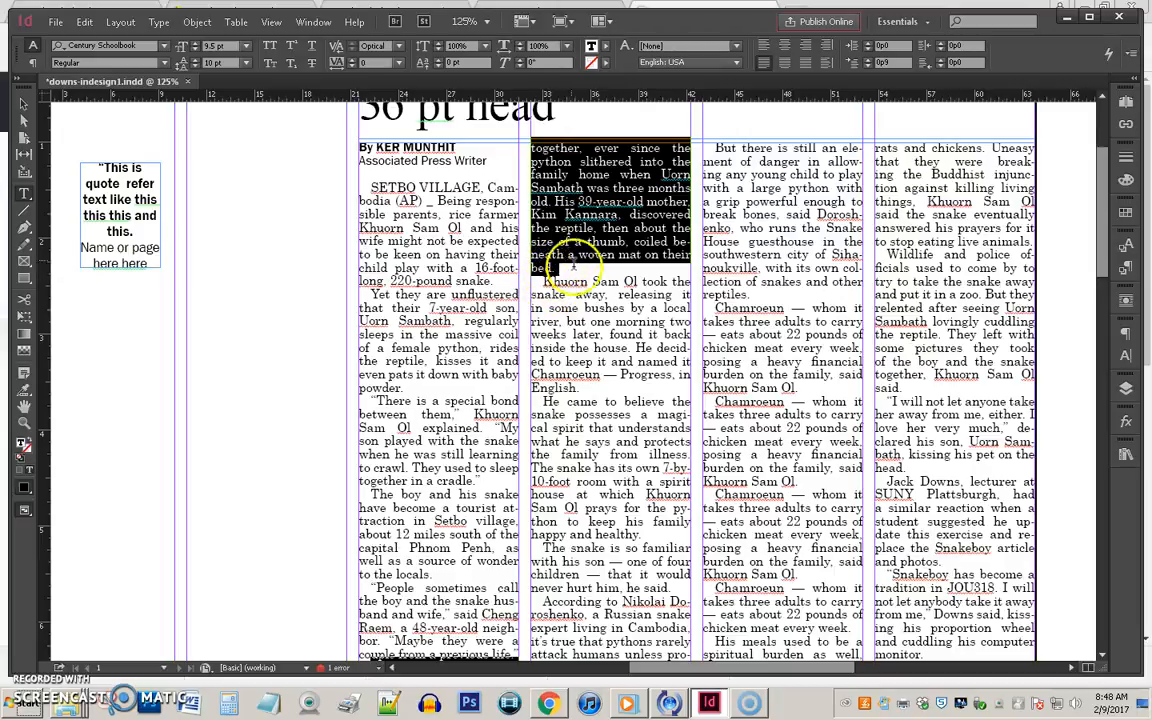
Step: Select the entire "His meals used to be a spiritual burden" paragraph running from the third into the fourth column
{"action": "triple_click", "coordinate": [958, 188]}
{"action": "double_click", "coordinate": [958, 188]}
{"action": "triple_click", "coordinate": [940, 227]}
{"action": "left_click", "coordinate": [940, 227]}
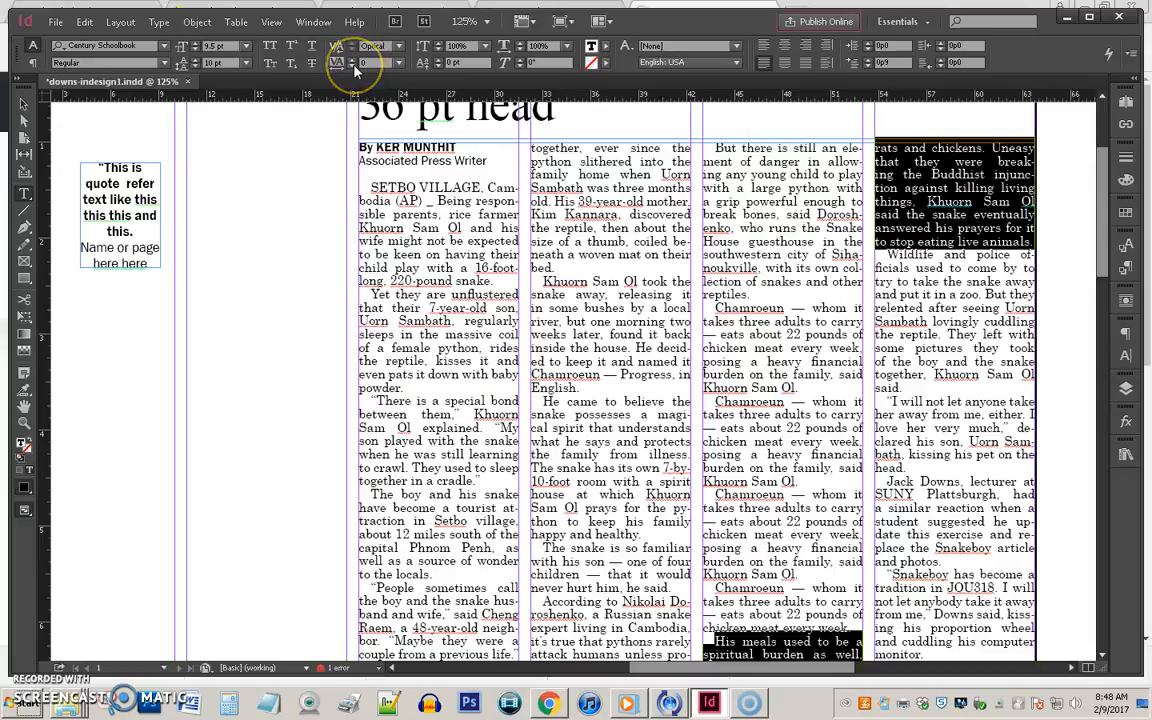
Step: Try a horizontal scale of 103% on the selected paragraph, and restore it to 100%
{"action": "left_click", "coordinate": [521, 43]}
{"action": "left_click", "coordinate": [521, 44]}
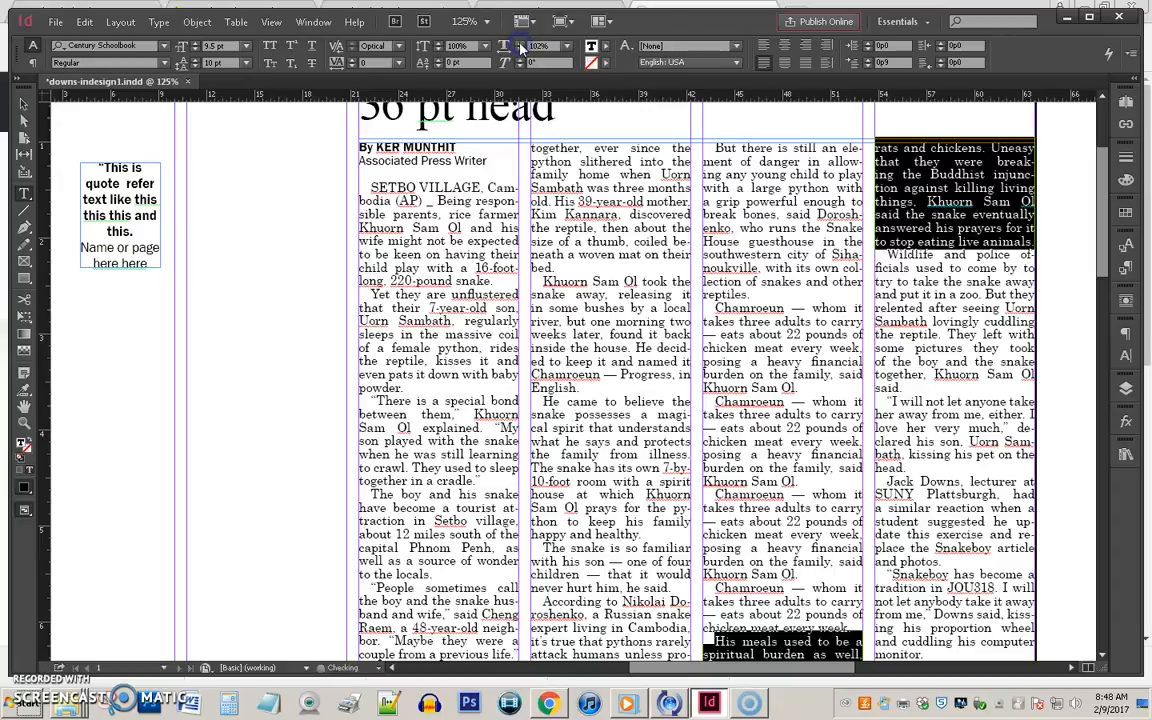
{"action": "left_click", "coordinate": [521, 44]}
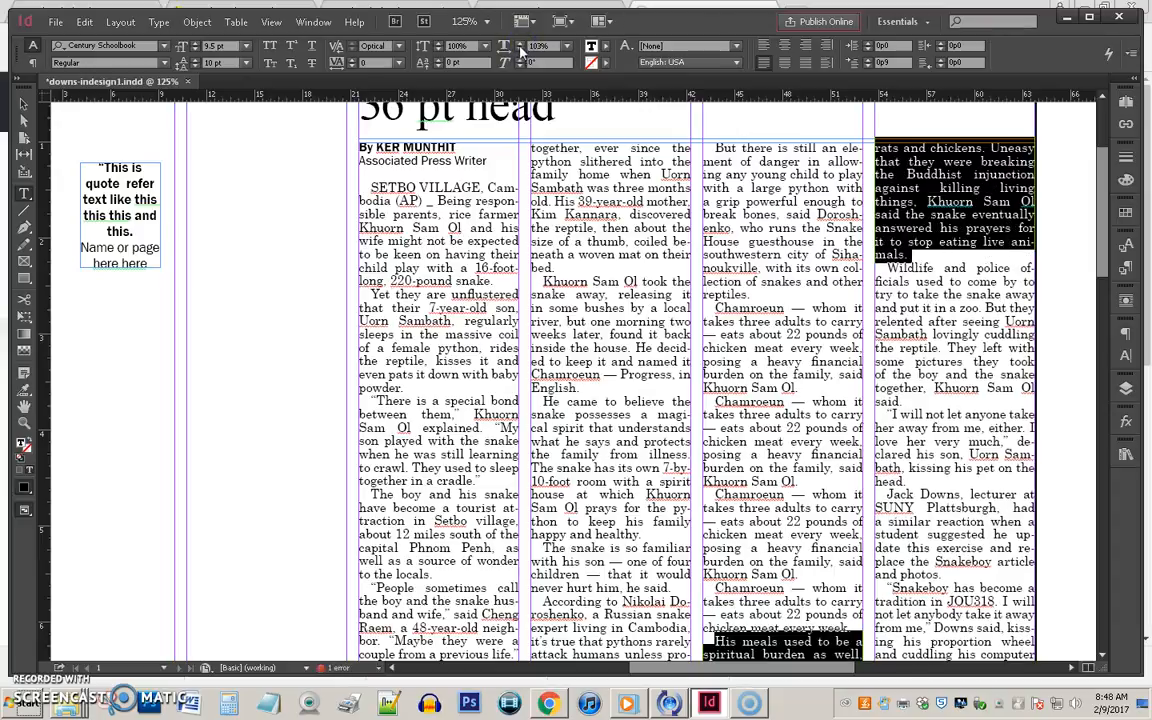
{"action": "left_click", "coordinate": [520, 50]}
{"action": "left_click", "coordinate": [520, 50]}
{"action": "left_click", "coordinate": [520, 50]}
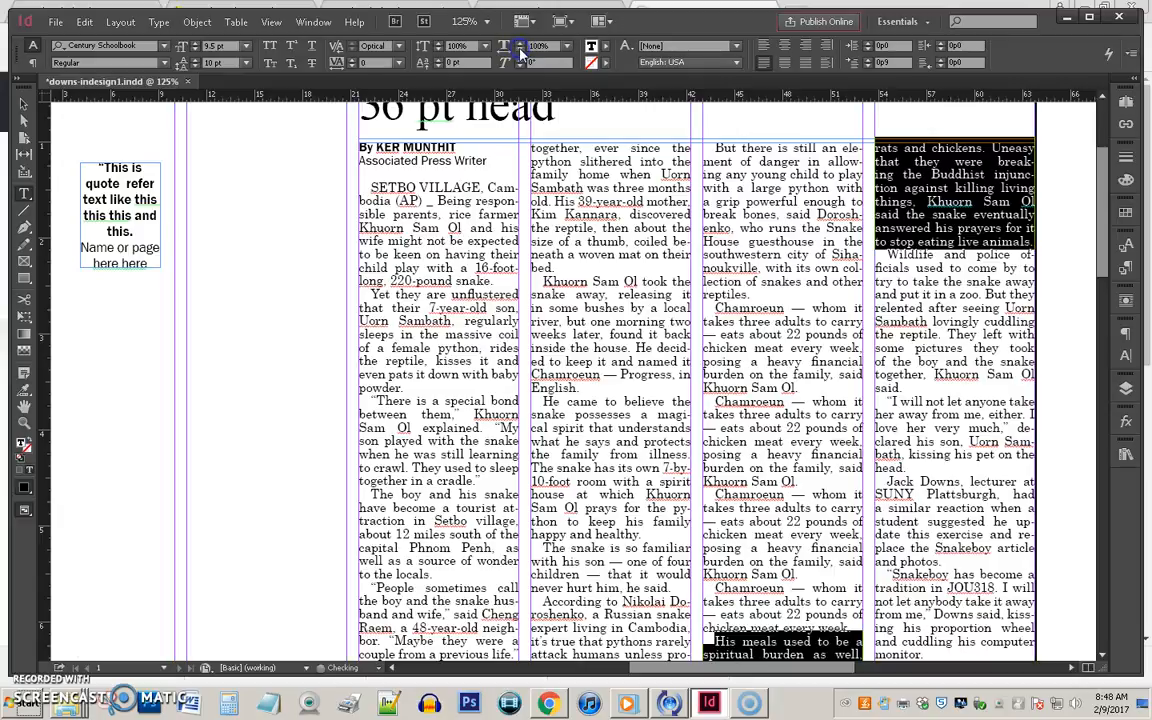
Step: Set the tracking of the "His meals used to be a spiritual burden" paragraph to 20 and deselect it
{"action": "left_click", "coordinate": [353, 59]}
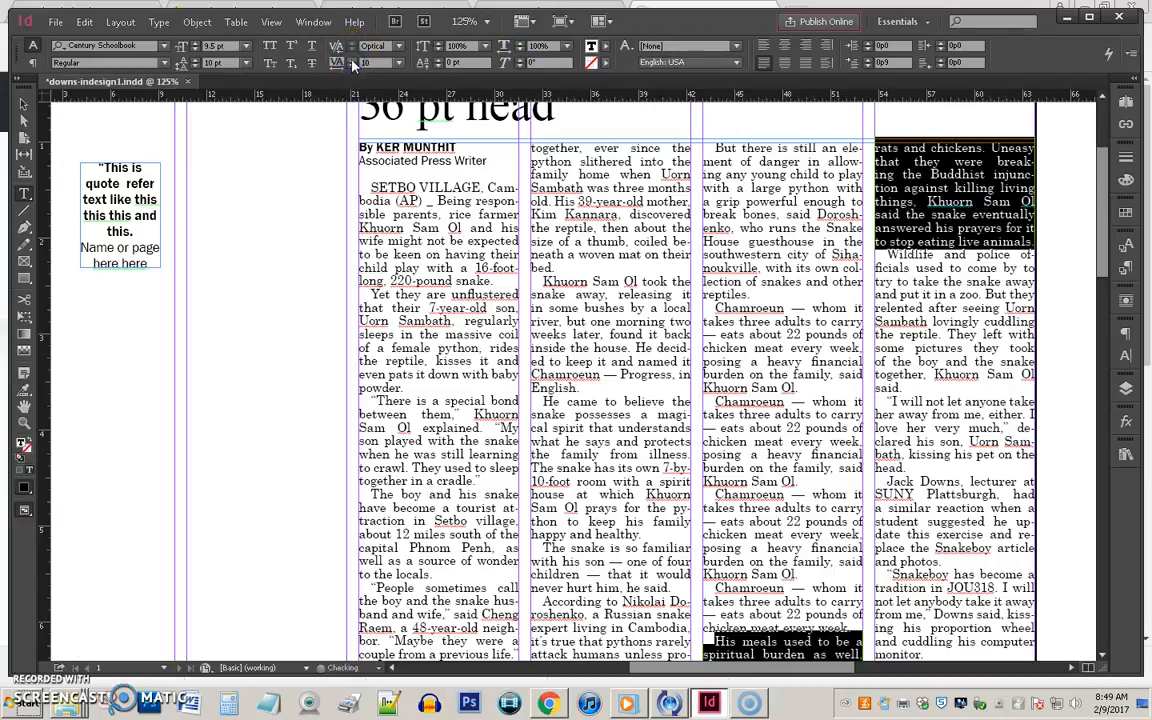
{"action": "left_click", "coordinate": [353, 59]}
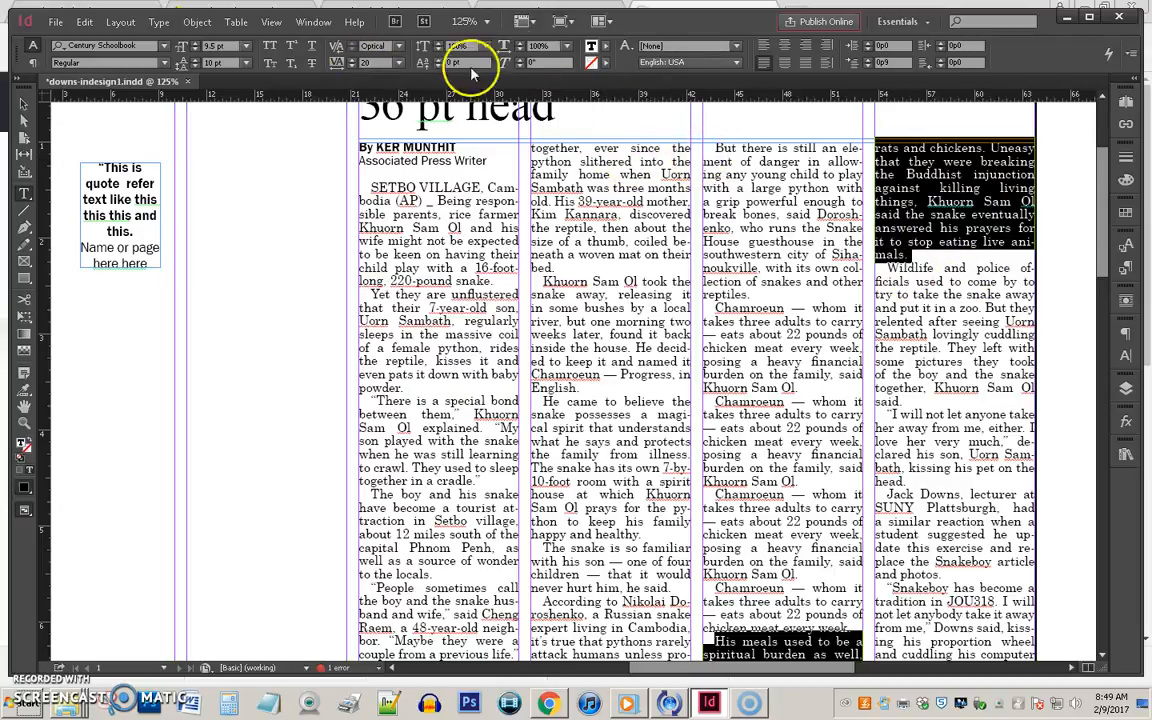
{"action": "left_click", "coordinate": [762, 440]}
Step: Clear the "Story text here" placeholder from the text frame beneath the 24 pt head on the lower page
{"action": "scroll", "coordinate": [847, 487], "scroll_direction": "down", "scroll_amount": 3}
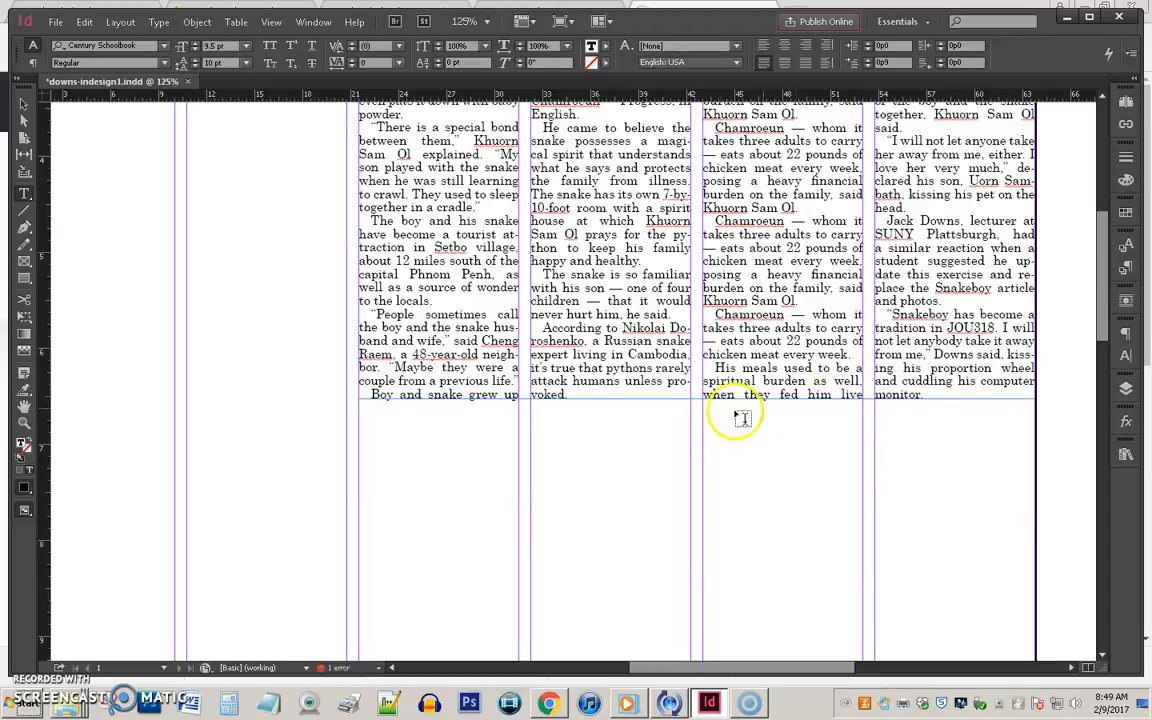
{"action": "scroll", "coordinate": [513, 377], "scroll_direction": "down", "scroll_amount": 3}
{"action": "scroll", "coordinate": [513, 377], "scroll_direction": "down", "scroll_amount": 8}
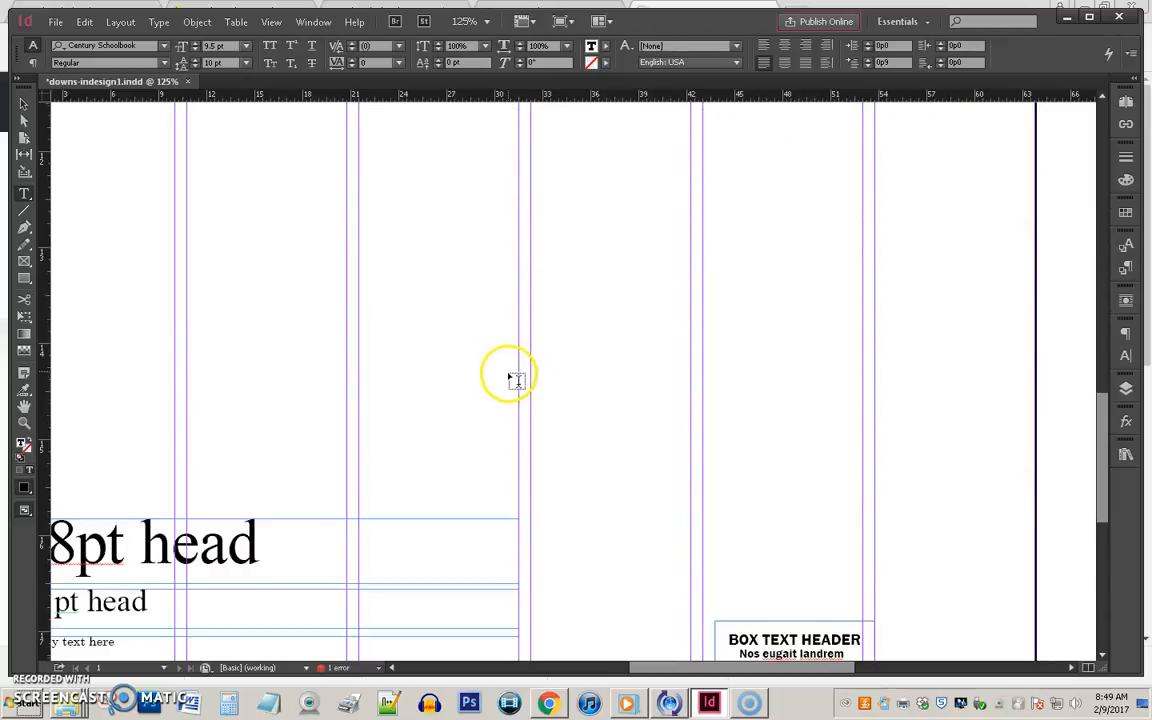
{"action": "mouse_move", "coordinate": [669, 665]}
{"action": "left_mouse_down"}
{"action": "mouse_move", "coordinate": [460, 666]}
{"action": "mouse_move", "coordinate": [665, 672]}
{"action": "left_mouse_up"}
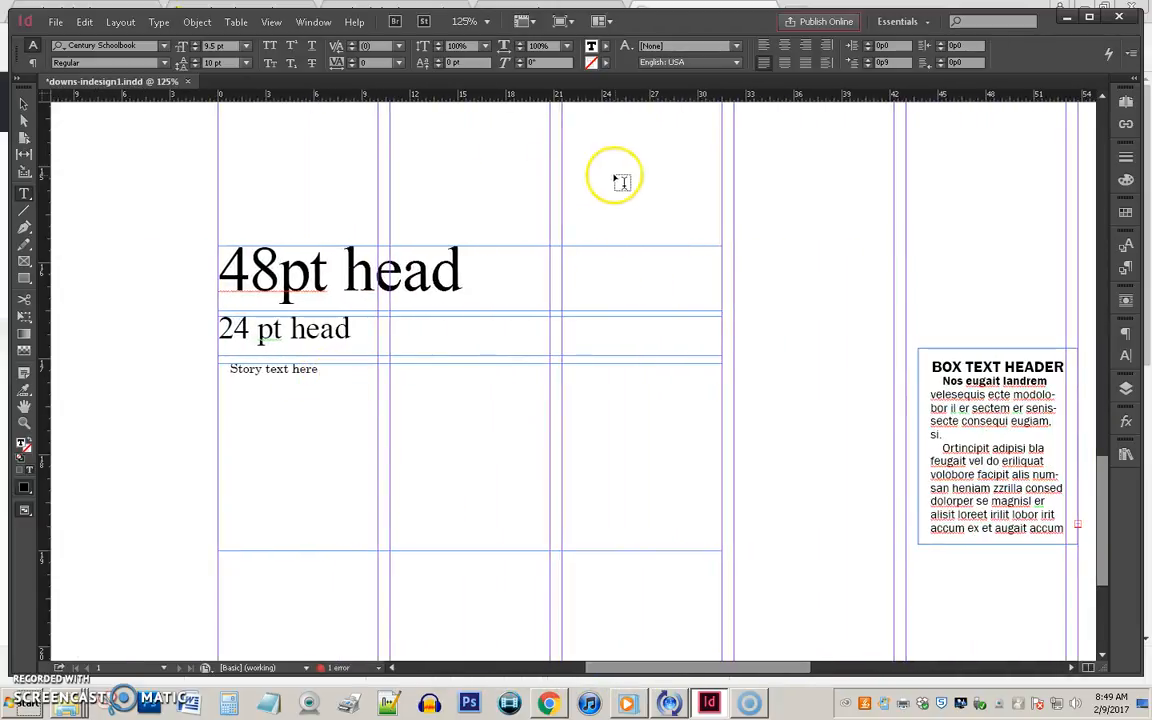
{"action": "left_click", "coordinate": [23, 102]}
{"action": "left_click_drag", "start_coordinate": [764, 221], "coordinate": [848, 204]}
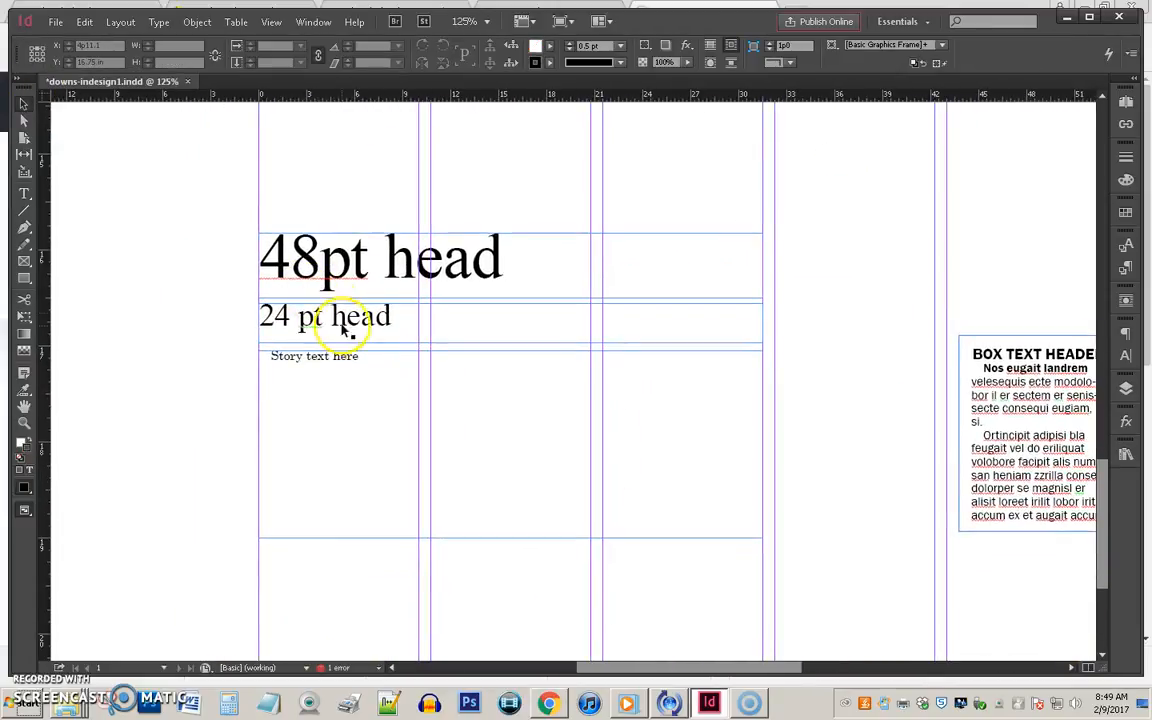
{"action": "double_click", "coordinate": [341, 357]}
{"action": "left_click_drag", "start_coordinate": [348, 362], "coordinate": [239, 360]}
{"action": "key", "text": "BackSpace"}
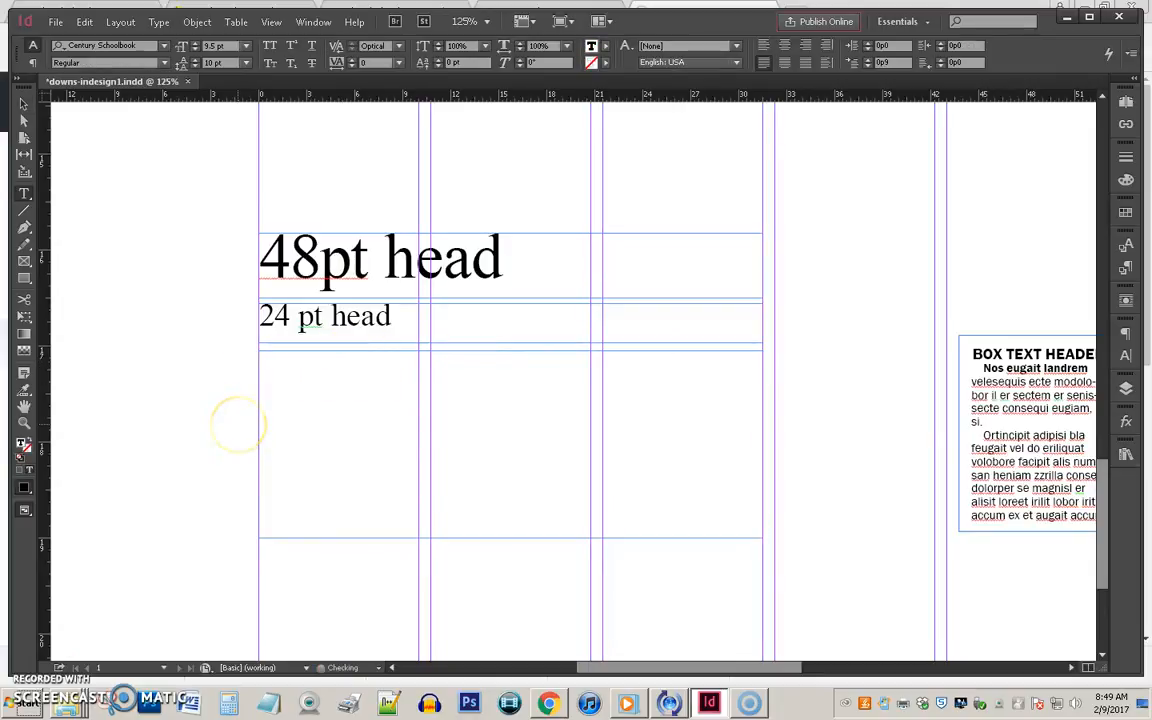
Step: Place snakeboy.doc from the "into" folder into the emptied three-column frame, and close the folder window
{"action": "right_click", "coordinate": [65, 710]}
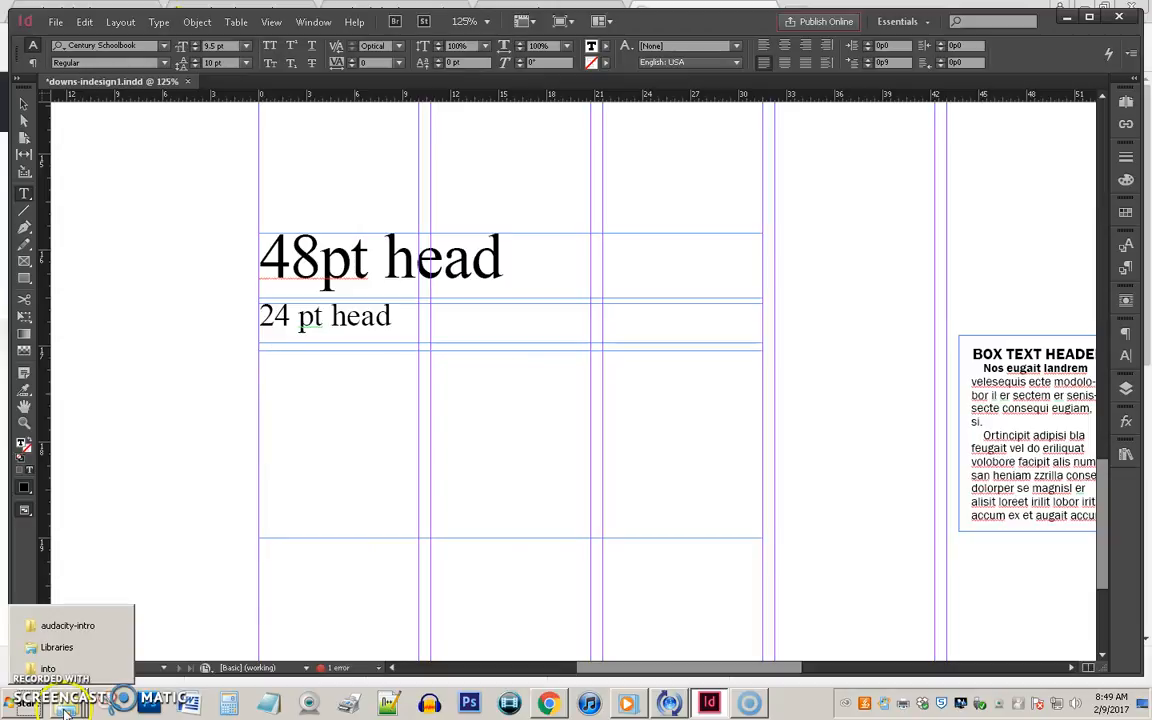
{"action": "left_click", "coordinate": [110, 650]}
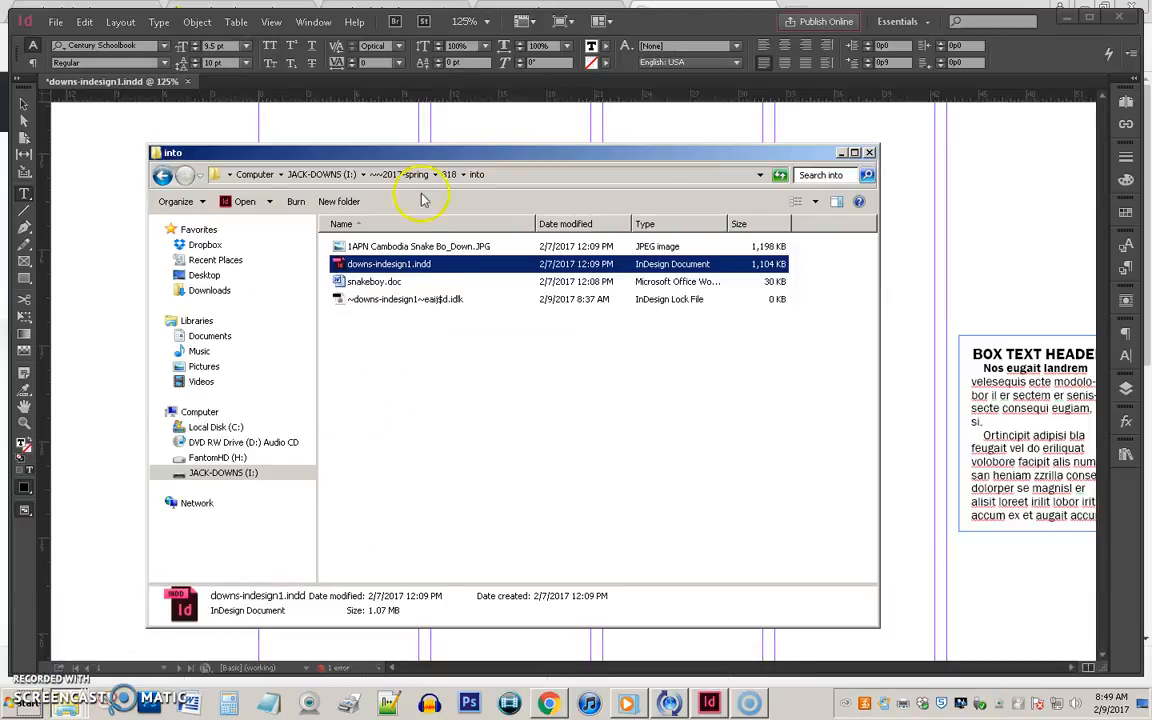
{"action": "left_click_drag", "start_coordinate": [418, 155], "coordinate": [755, 177]}
{"action": "left_click_drag", "start_coordinate": [700, 304], "coordinate": [320, 392]}
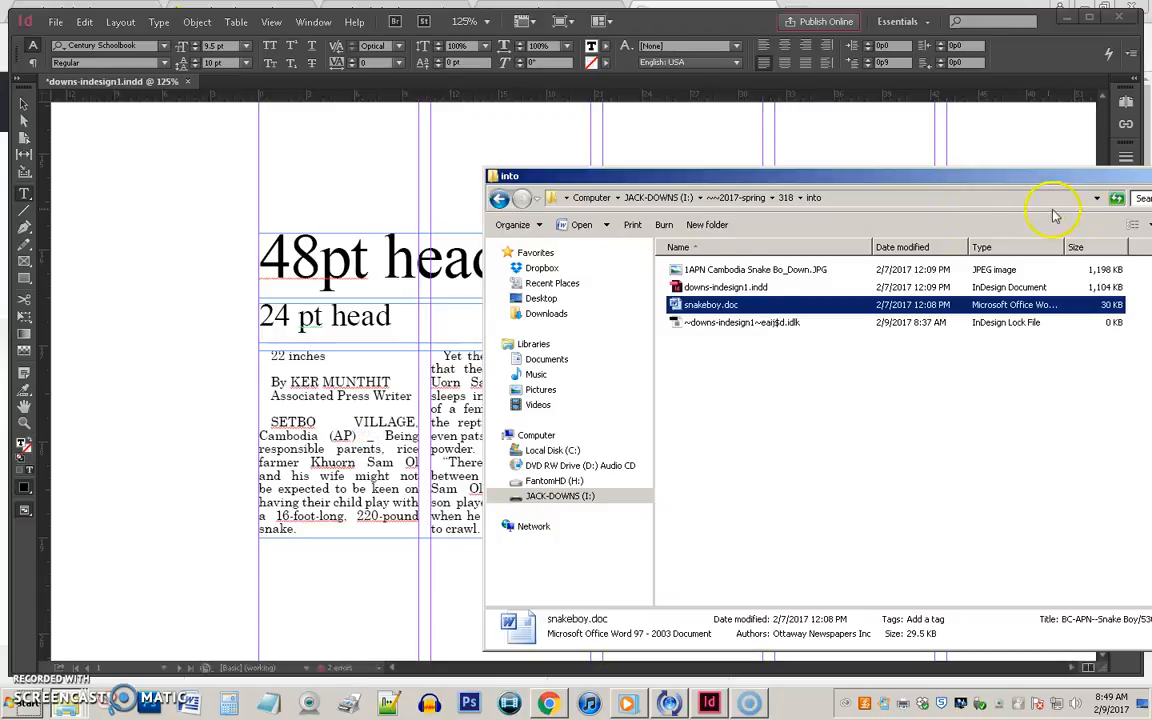
{"action": "left_click_drag", "start_coordinate": [1112, 176], "coordinate": [1008, 176]}
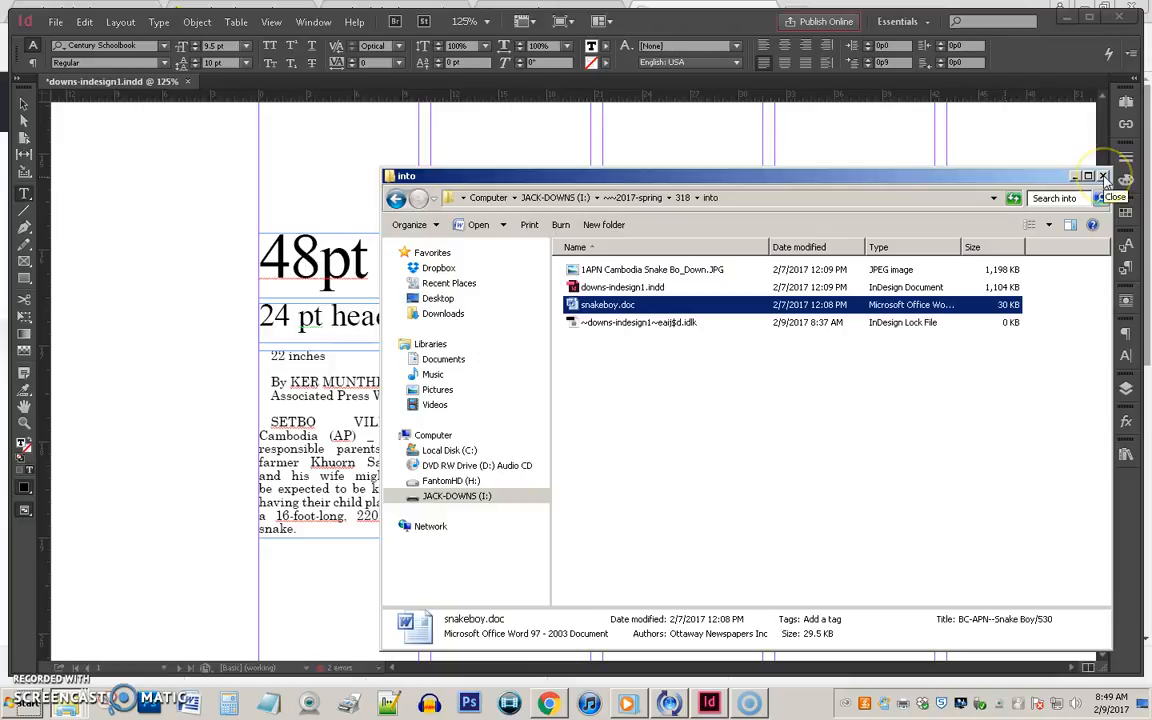
{"action": "left_click", "coordinate": [1103, 177]}
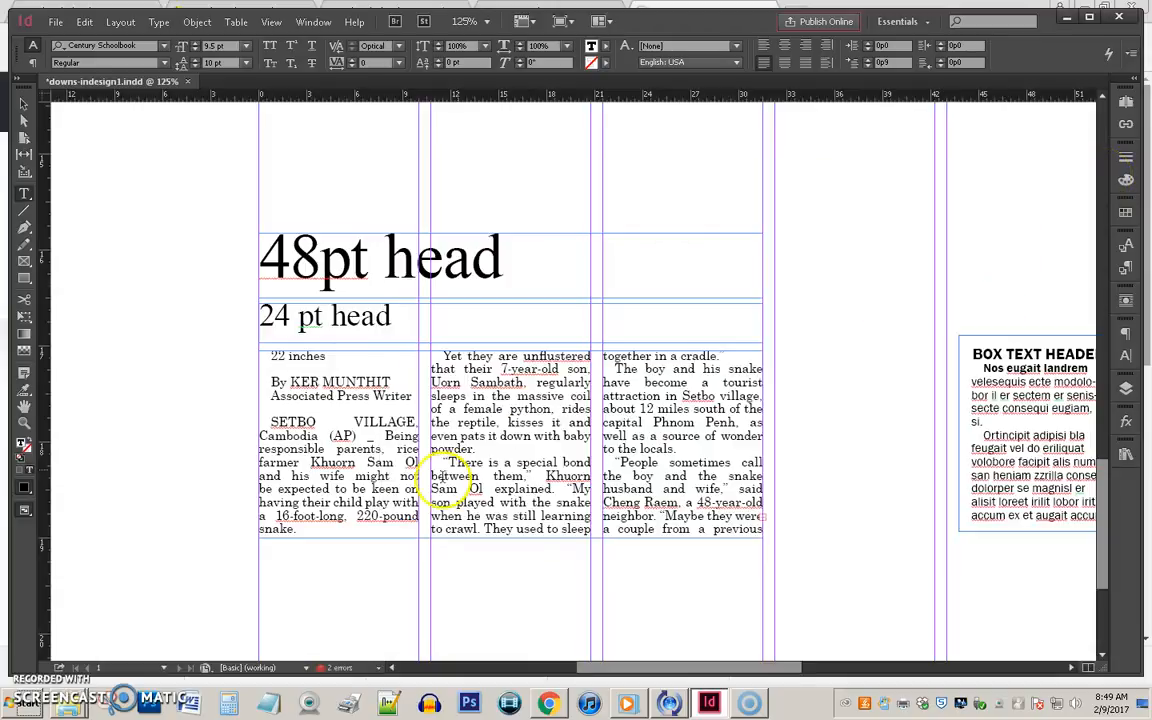
Step: Extend the three-column story frame downward for its overset text and move it up the page together with the 48pt and 24 pt heads
{"action": "left_click", "coordinate": [18, 100]}
{"action": "scroll", "coordinate": [507, 568], "scroll_direction": "down", "scroll_amount": 4}
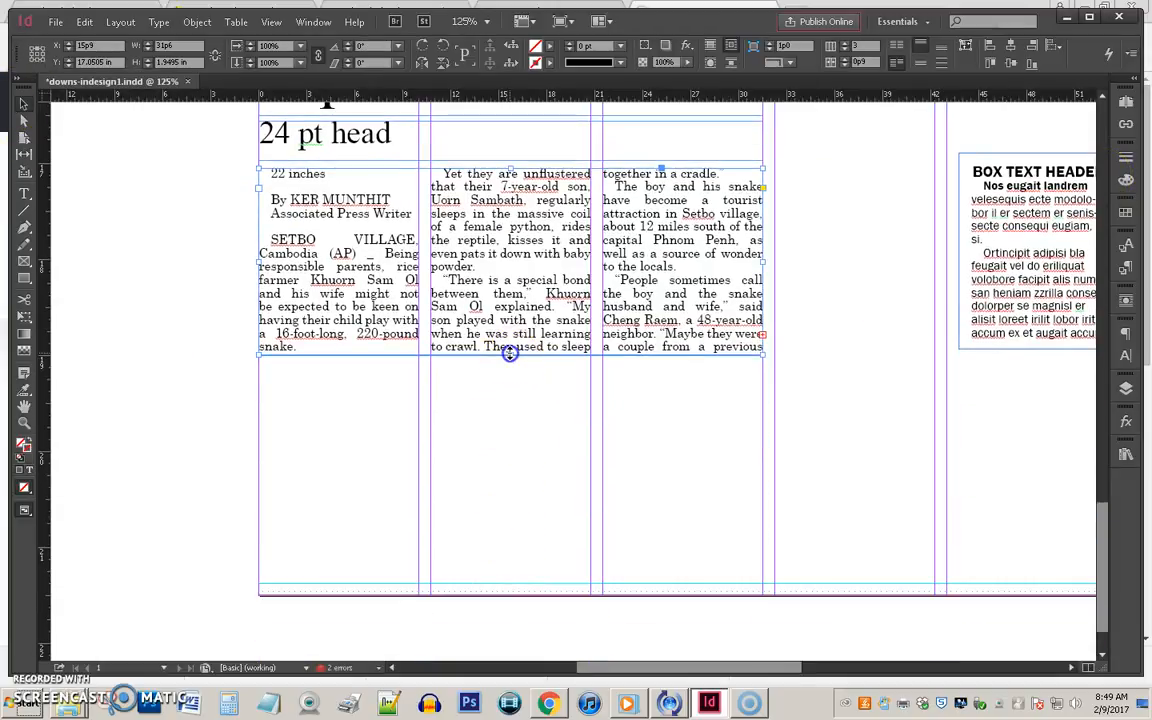
{"action": "double_click", "coordinate": [510, 353]}
{"action": "scroll", "coordinate": [460, 330], "scroll_direction": "up", "scroll_amount": 3}
{"action": "left_click_drag", "start_coordinate": [190, 173], "coordinate": [386, 469]}
{"action": "left_click_drag", "start_coordinate": [418, 566], "coordinate": [424, 331]}
{"action": "left_click_drag", "start_coordinate": [424, 538], "coordinate": [418, 564]}
{"action": "scroll", "coordinate": [680, 585], "scroll_direction": "down", "scroll_amount": 3}
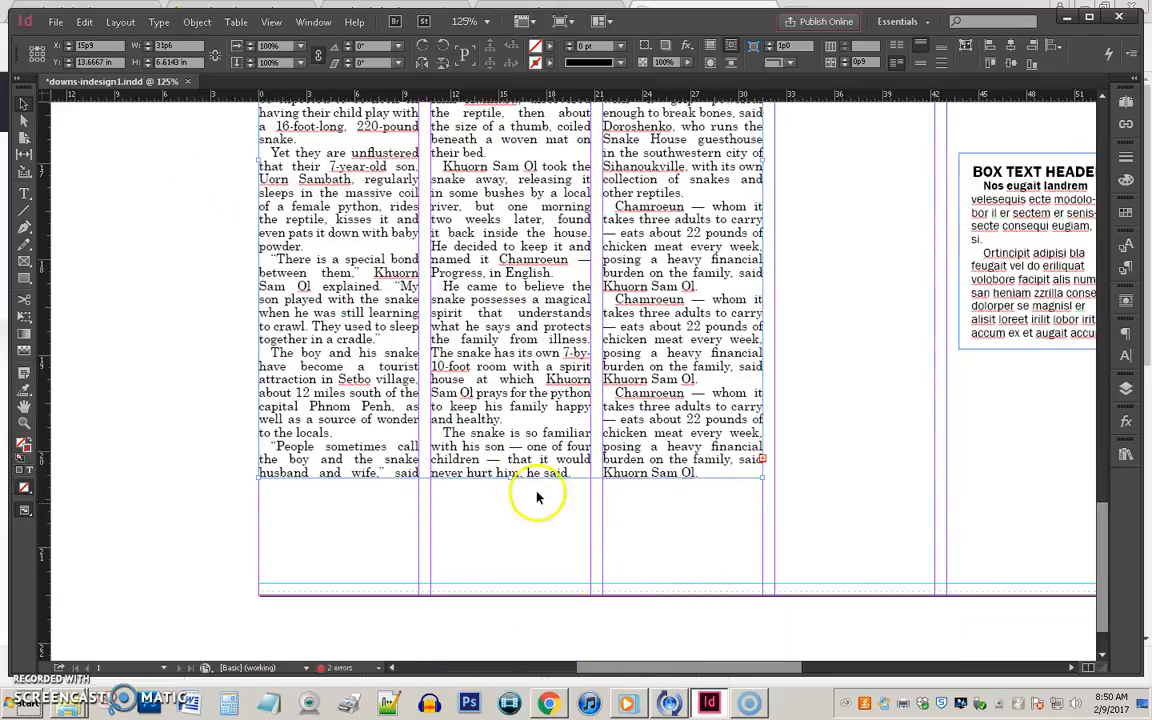
Step: Fit the story frame to the rest of its text, then move it and both heads farther up to keep them on the page
{"action": "left_click", "coordinate": [513, 486]}
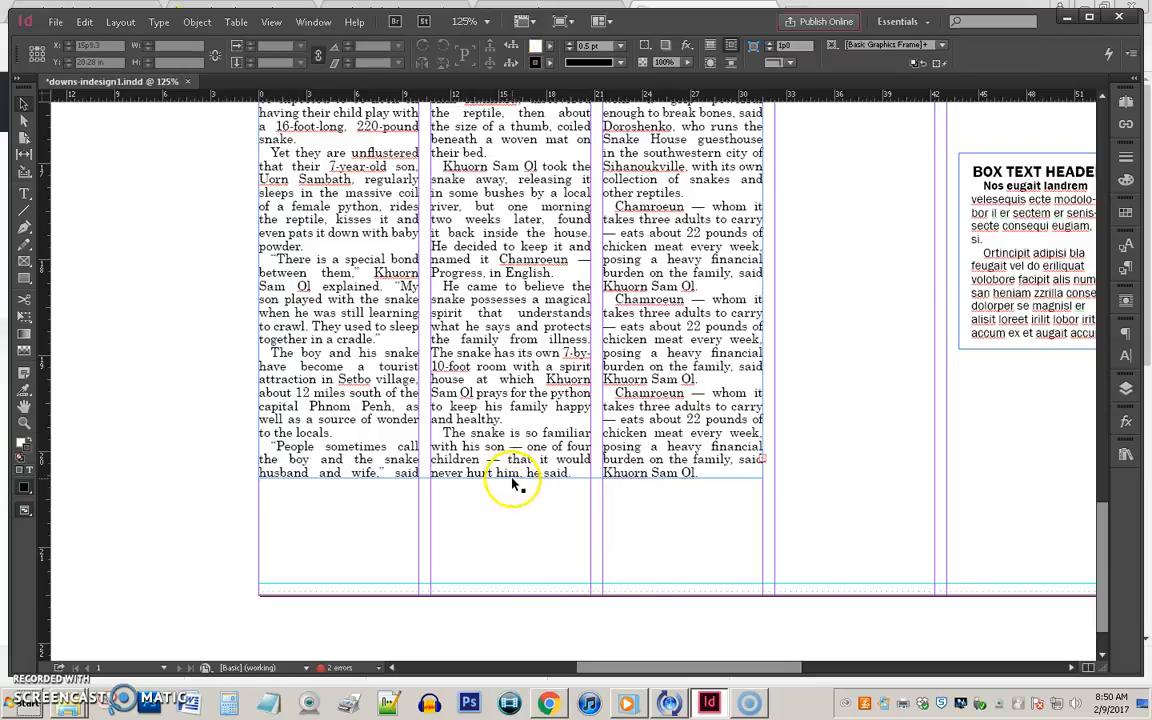
{"action": "left_click", "coordinate": [514, 478]}
{"action": "scroll", "coordinate": [516, 482], "scroll_direction": "up", "scroll_amount": 3}
{"action": "scroll", "coordinate": [519, 489], "scroll_direction": "down", "scroll_amount": 4}
{"action": "scroll", "coordinate": [519, 488], "scroll_direction": "up", "scroll_amount": 7}
{"action": "left_click_drag", "start_coordinate": [229, 250], "coordinate": [325, 452]}
{"action": "left_click_drag", "start_coordinate": [388, 543], "coordinate": [388, 343]}
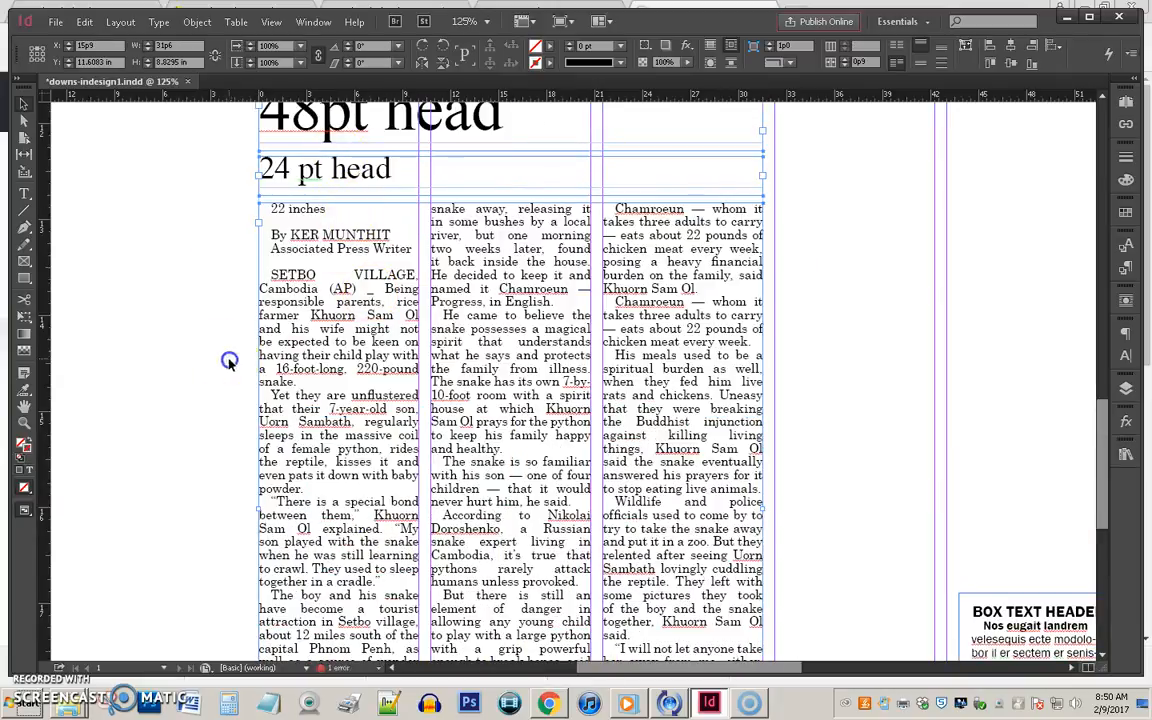
{"action": "scroll", "coordinate": [398, 458], "scroll_direction": "down", "scroll_amount": 3}
{"action": "scroll", "coordinate": [860, 350], "scroll_direction": "up", "scroll_amount": 4}
{"action": "left_click", "coordinate": [913, 288]}
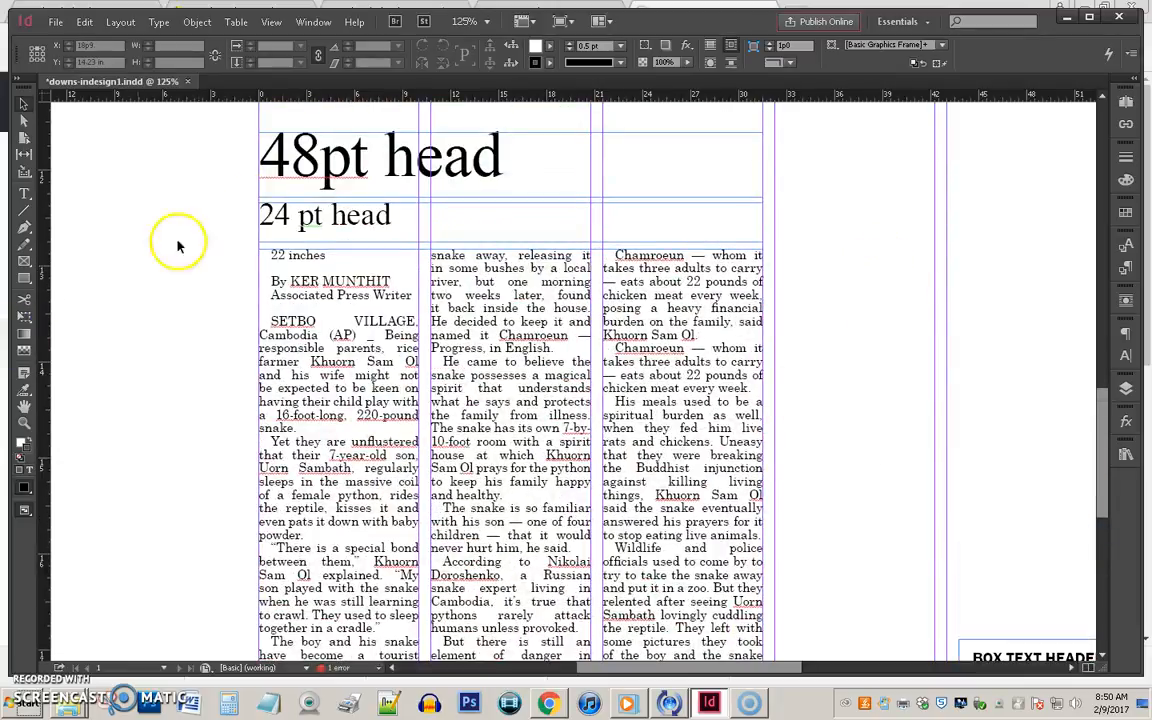
Step: Close the gaps in the package by butting the story against the 24 pt head, and both against the 48pt head
{"action": "left_click", "coordinate": [355, 224]}
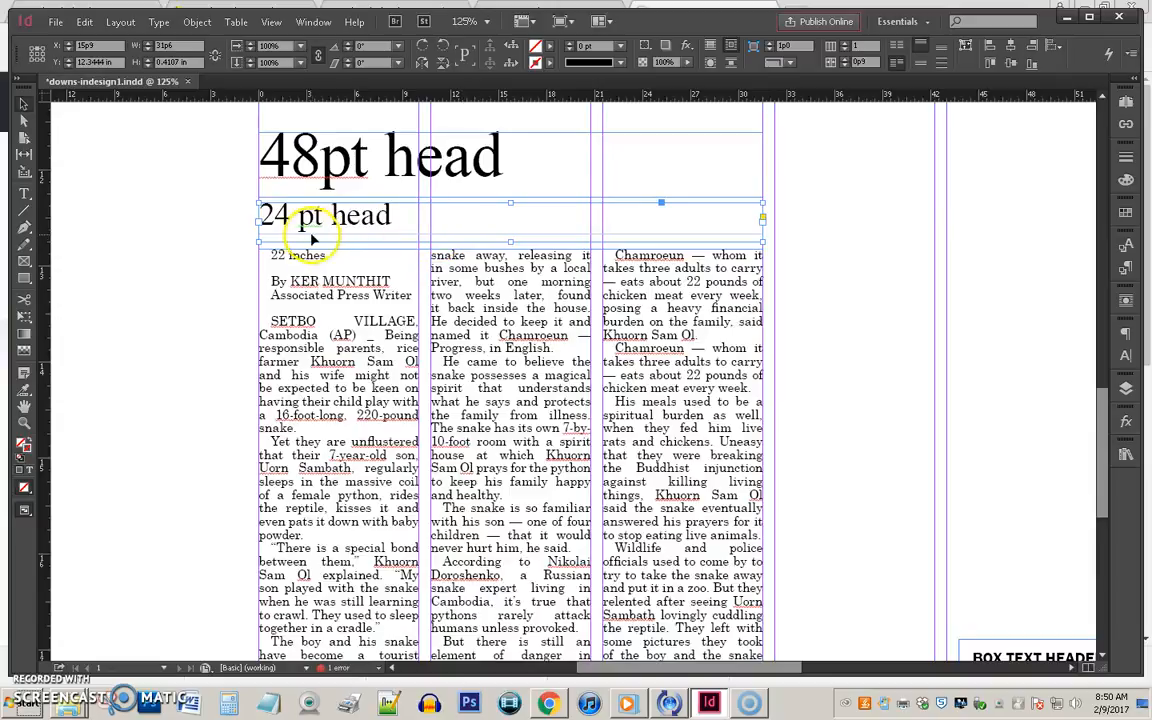
{"action": "left_click", "coordinate": [147, 314]}
{"action": "left_click_drag", "start_coordinate": [327, 322], "coordinate": [327, 304]}
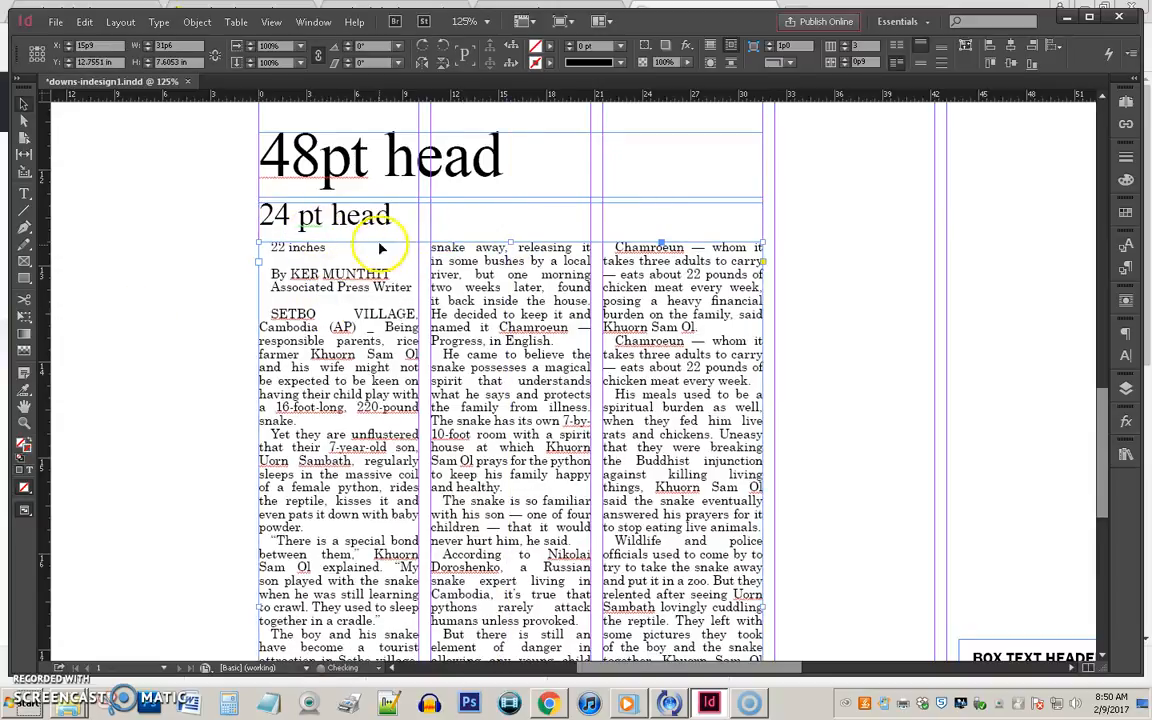
{"action": "left_click_drag", "start_coordinate": [224, 225], "coordinate": [296, 277]}
{"action": "left_click_drag", "start_coordinate": [344, 222], "coordinate": [343, 209]}
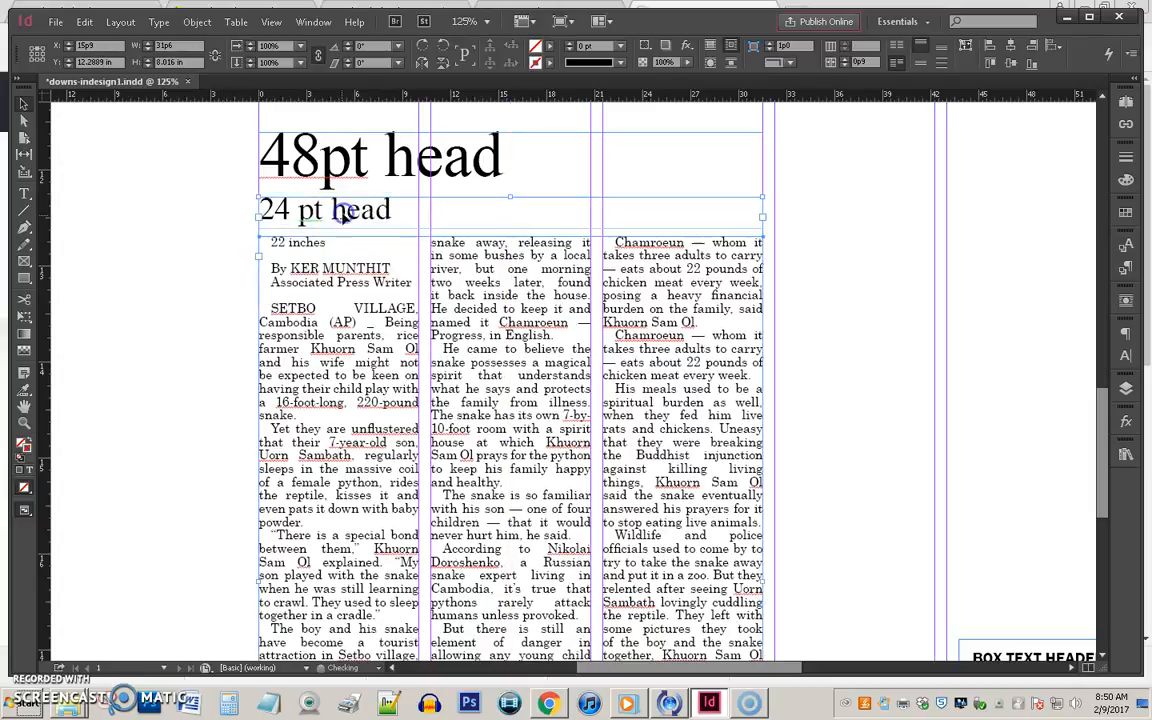
{"action": "left_click", "coordinate": [98, 249]}
Step: Replace the "48pt head" placeholder with the headline "This is a head here is"
{"action": "scroll", "coordinate": [463, 230], "scroll_direction": "down", "scroll_amount": 6}
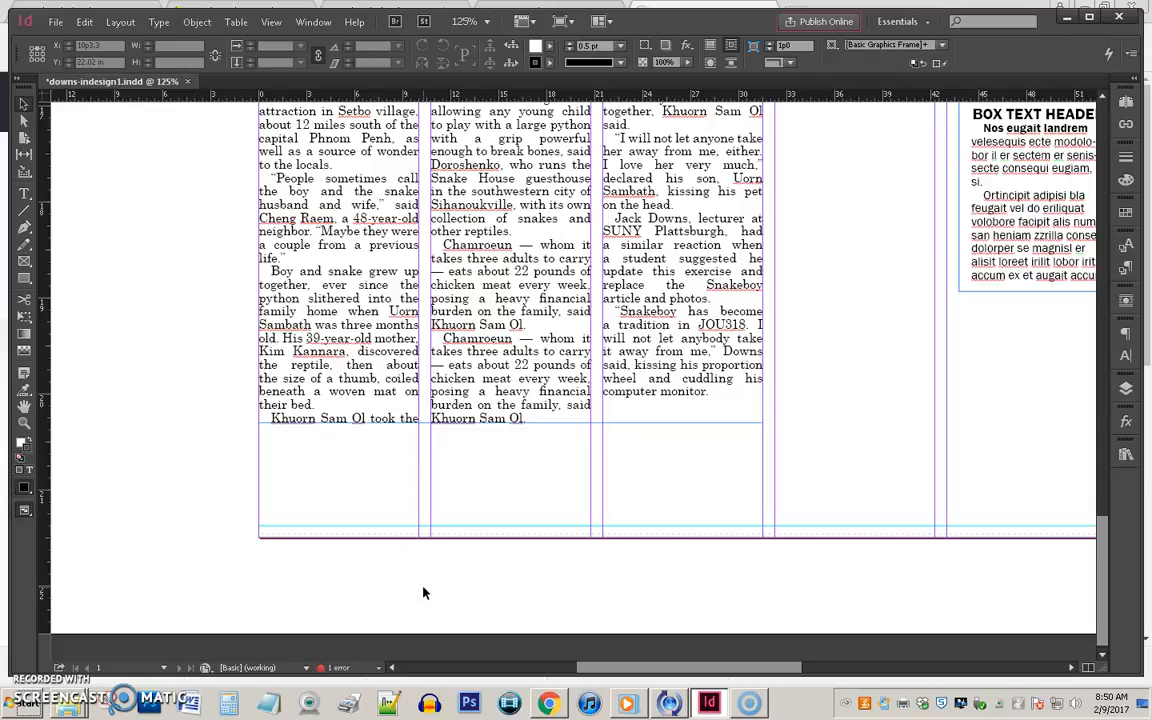
{"action": "left_click", "coordinate": [805, 347]}
{"action": "scroll", "coordinate": [812, 350], "scroll_direction": "up", "scroll_amount": 10}
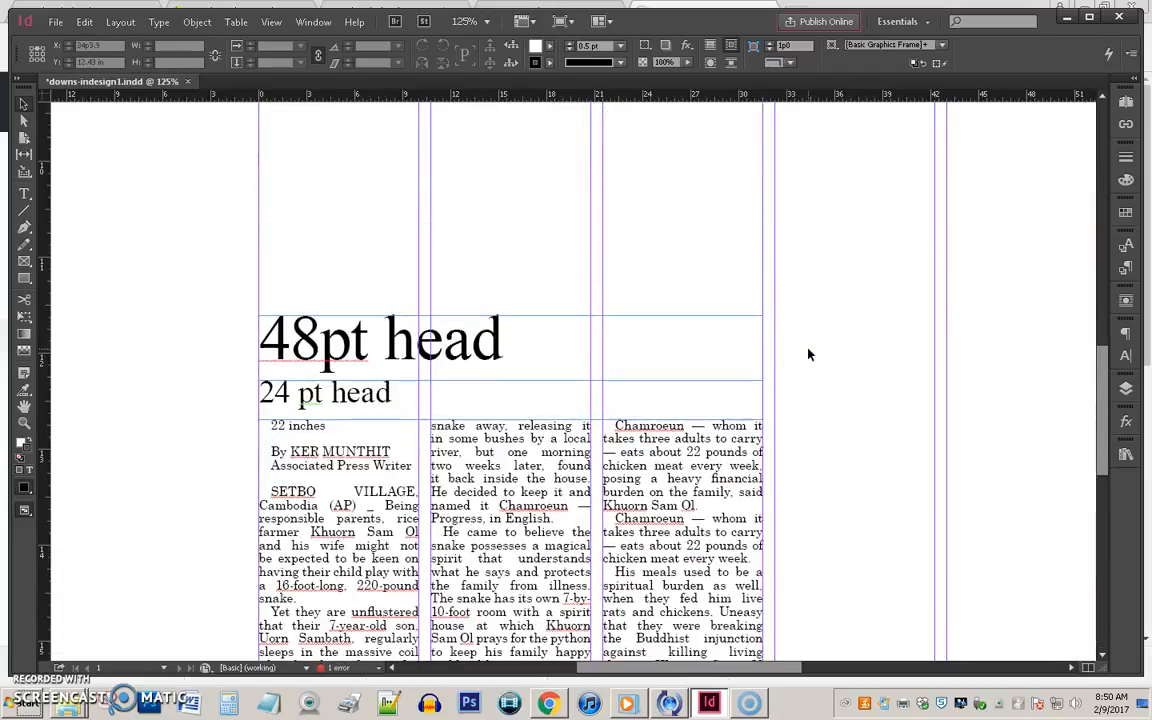
{"action": "double_click", "coordinate": [441, 338]}
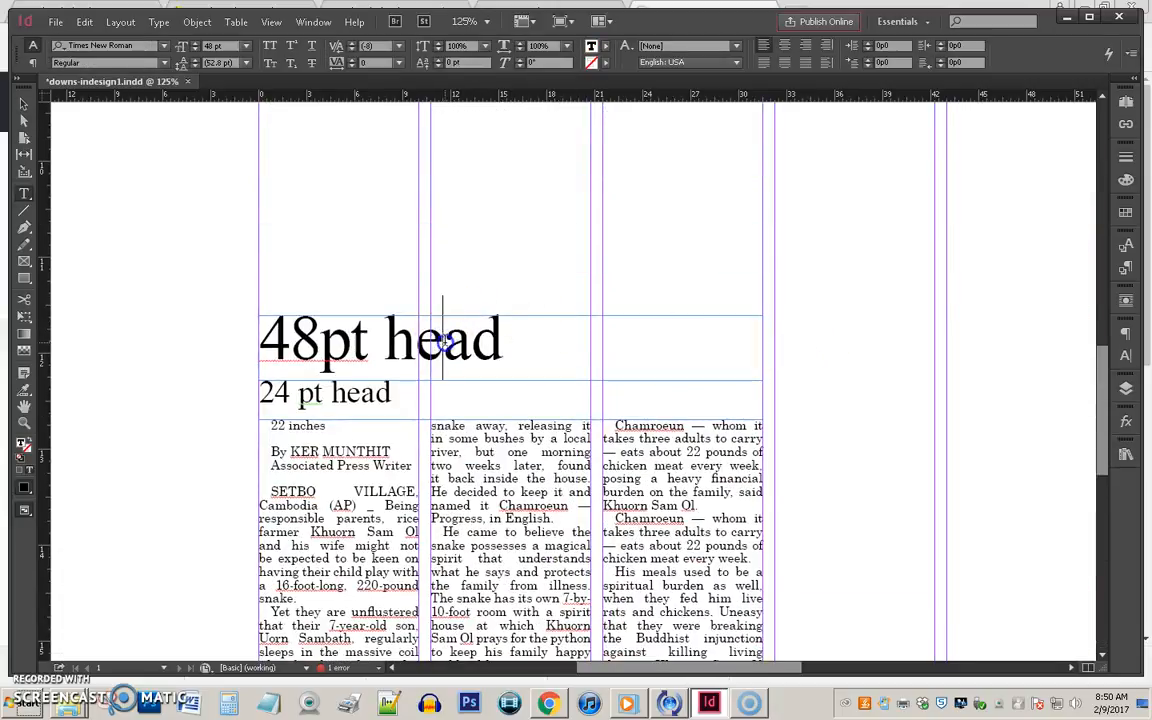
{"action": "triple_click", "coordinate": [428, 348]}
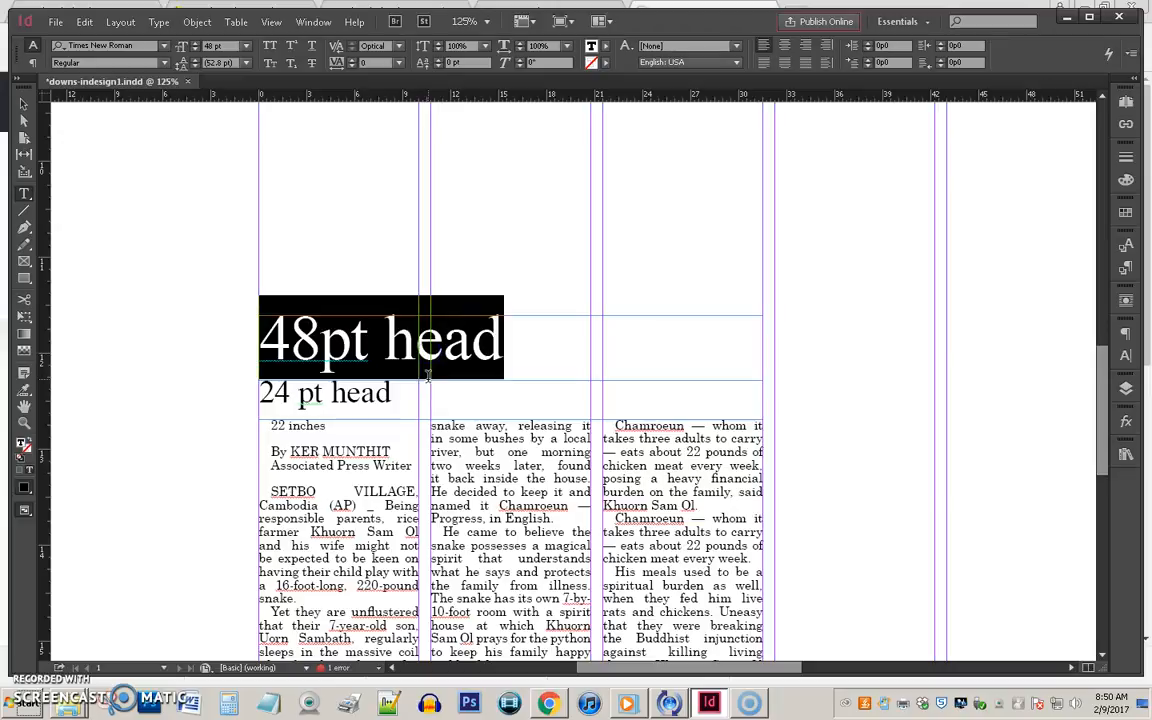
{"action": "type", "text": "This is a head here"}
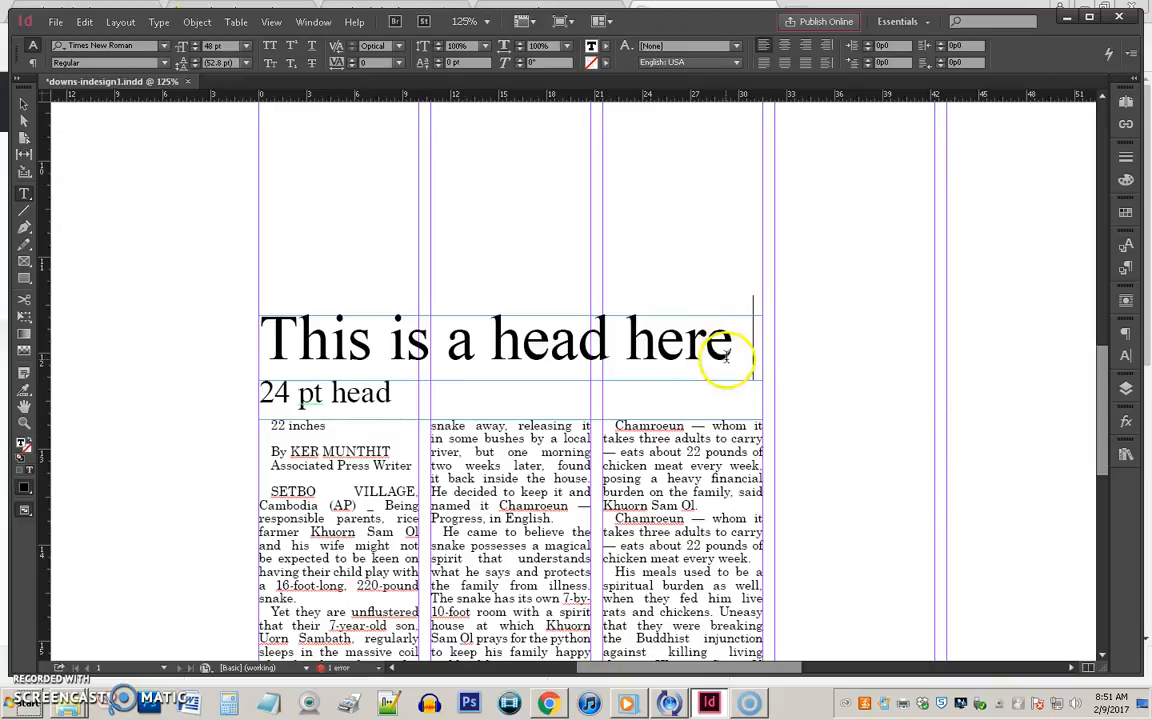
{"action": "left_click_drag", "start_coordinate": [739, 361], "coordinate": [756, 358]}
{"action": "left_click", "coordinate": [729, 491]}
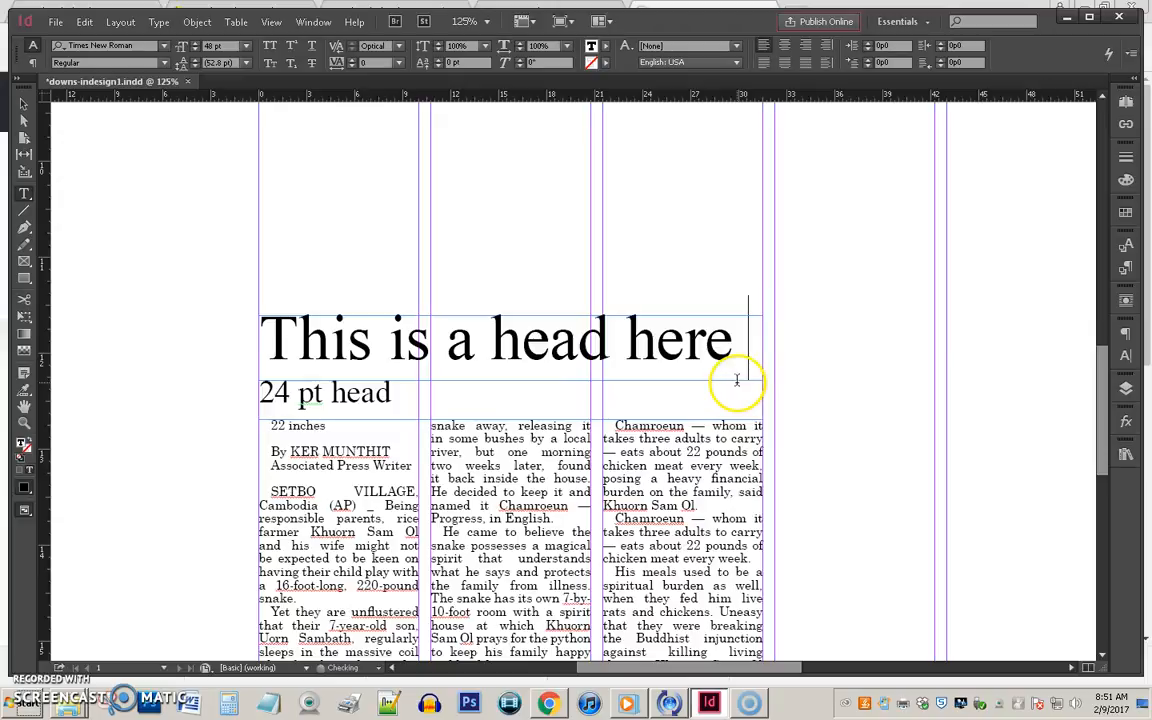
Step: Tighten the whole headline to fit its line with a horizontal scale of 97% and tracking of -10
{"action": "triple_click", "coordinate": [655, 340]}
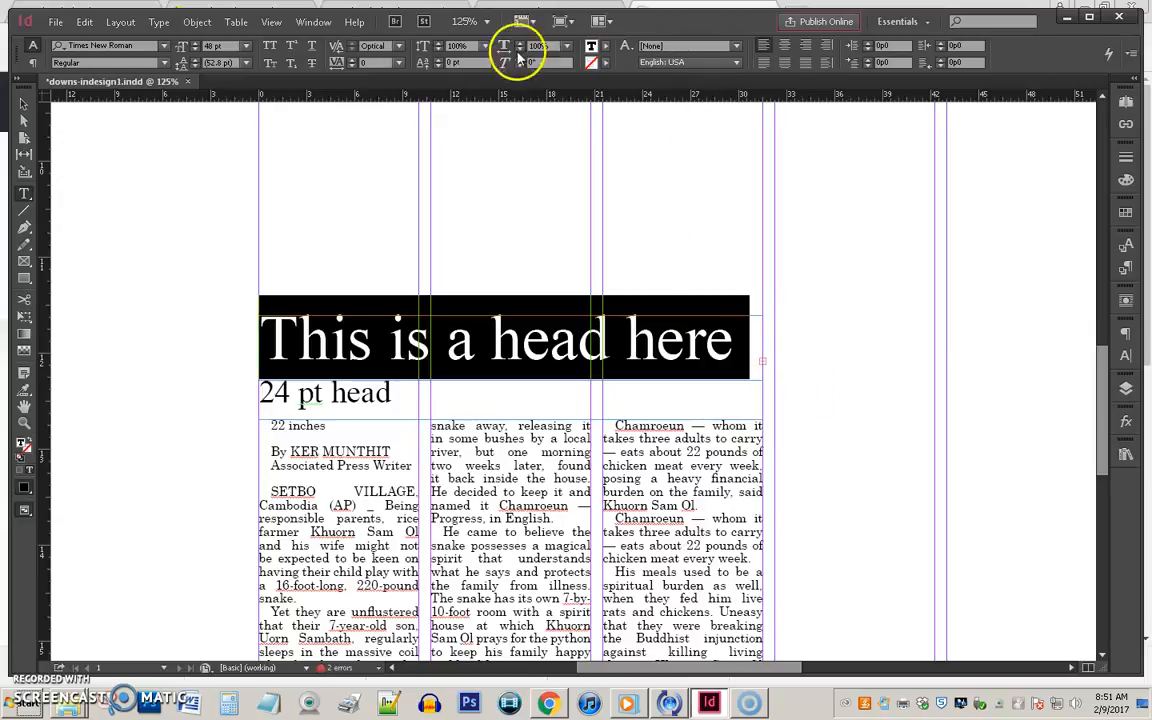
{"action": "left_click", "coordinate": [520, 50]}
{"action": "left_click", "coordinate": [520, 50]}
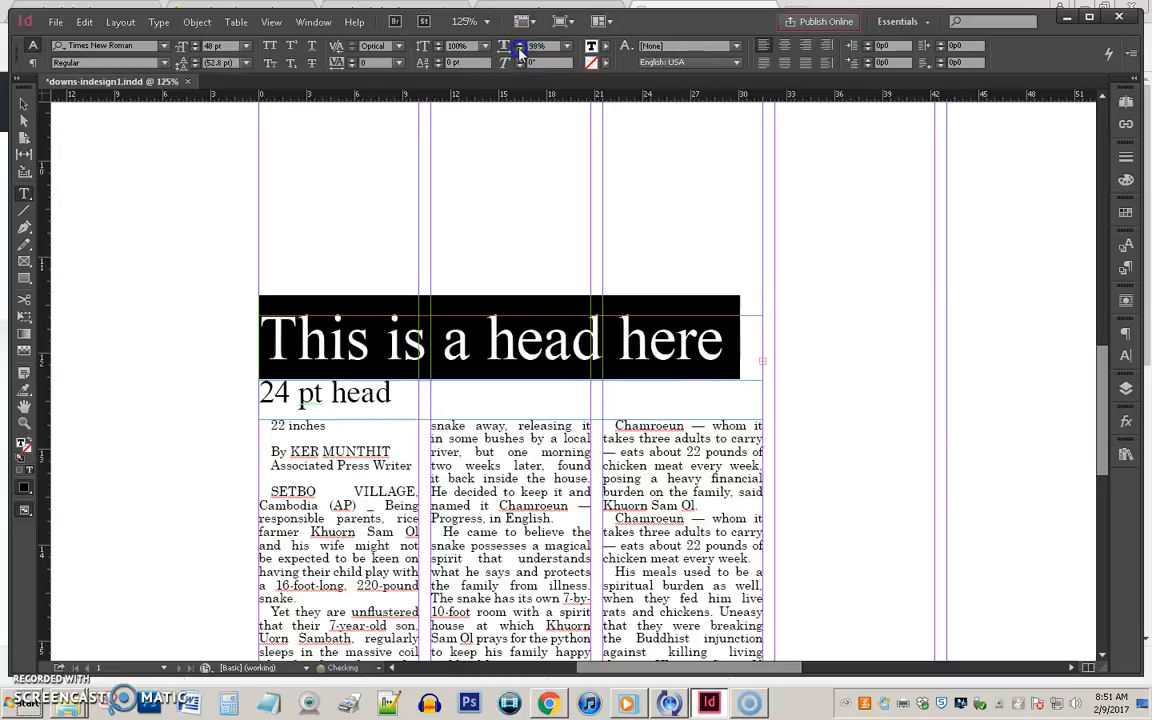
{"action": "left_click", "coordinate": [520, 52]}
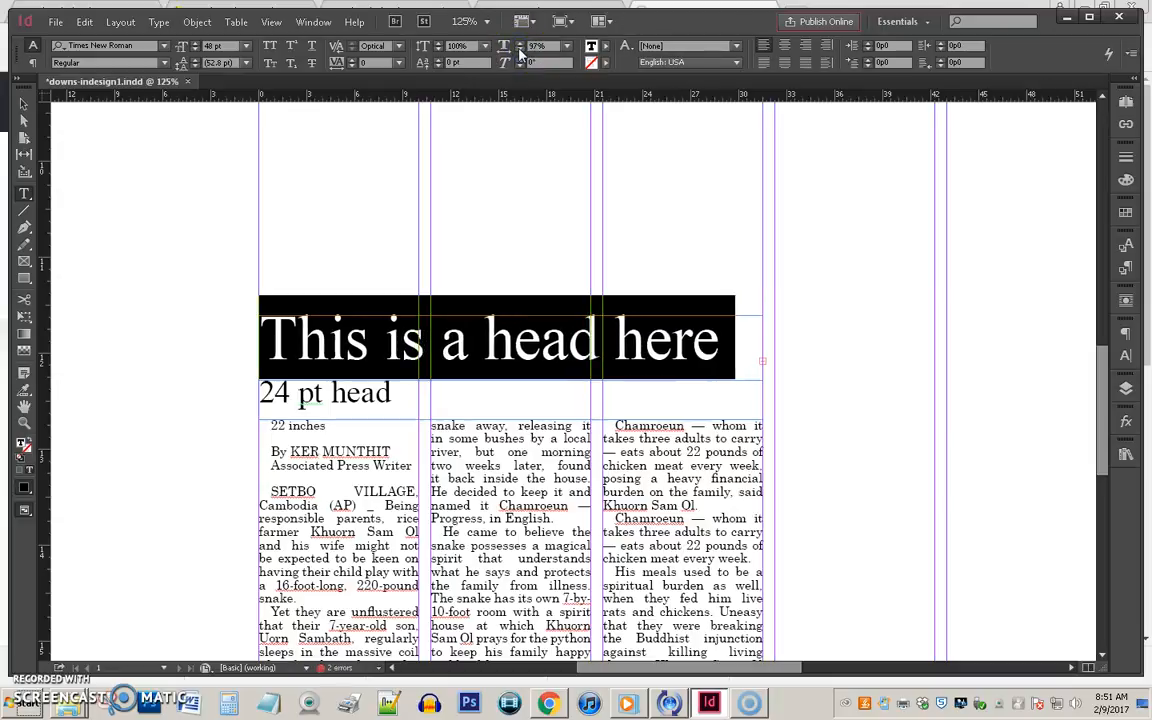
{"action": "left_click", "coordinate": [351, 66]}
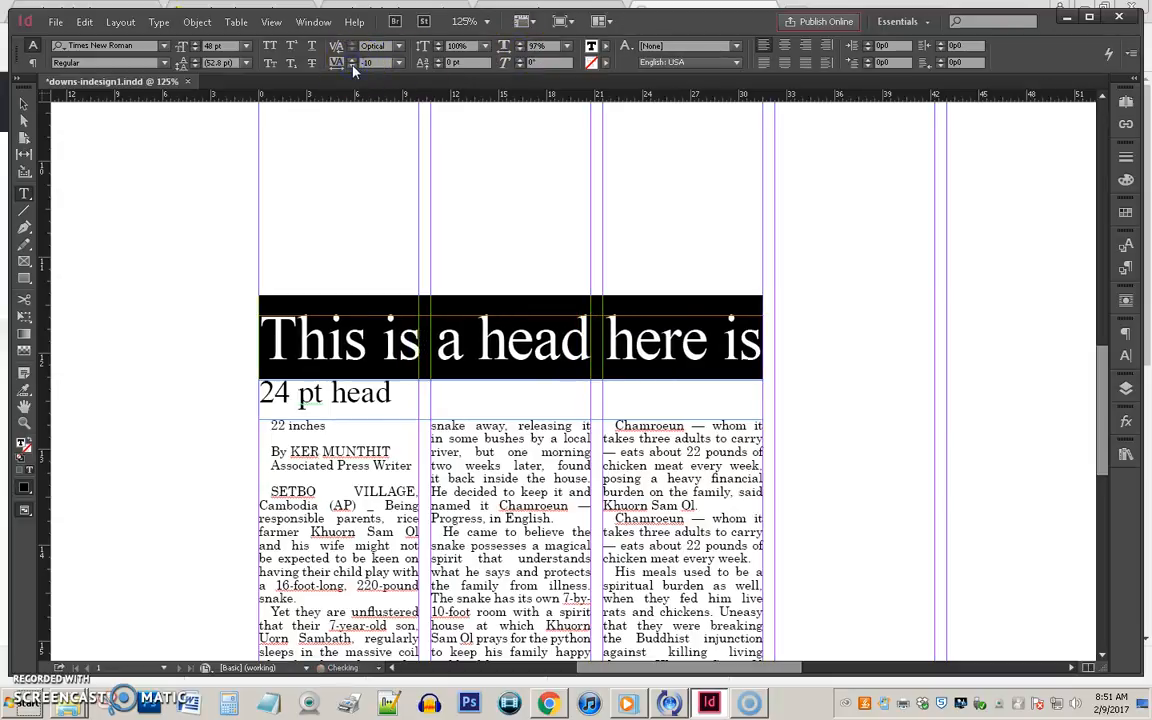
{"action": "left_click", "coordinate": [562, 374]}
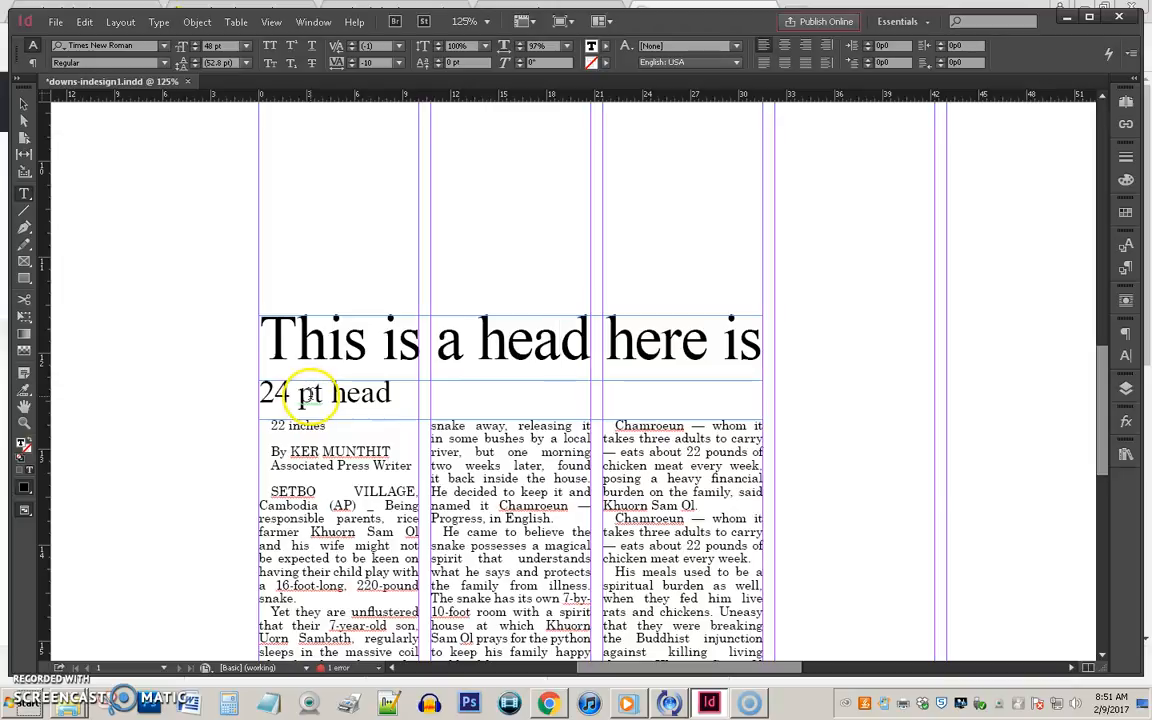
Step: Delete the "22 inches" line and the blank line above the byline in the three-column story, and deselect its frame
{"action": "triple_click", "coordinate": [298, 427]}
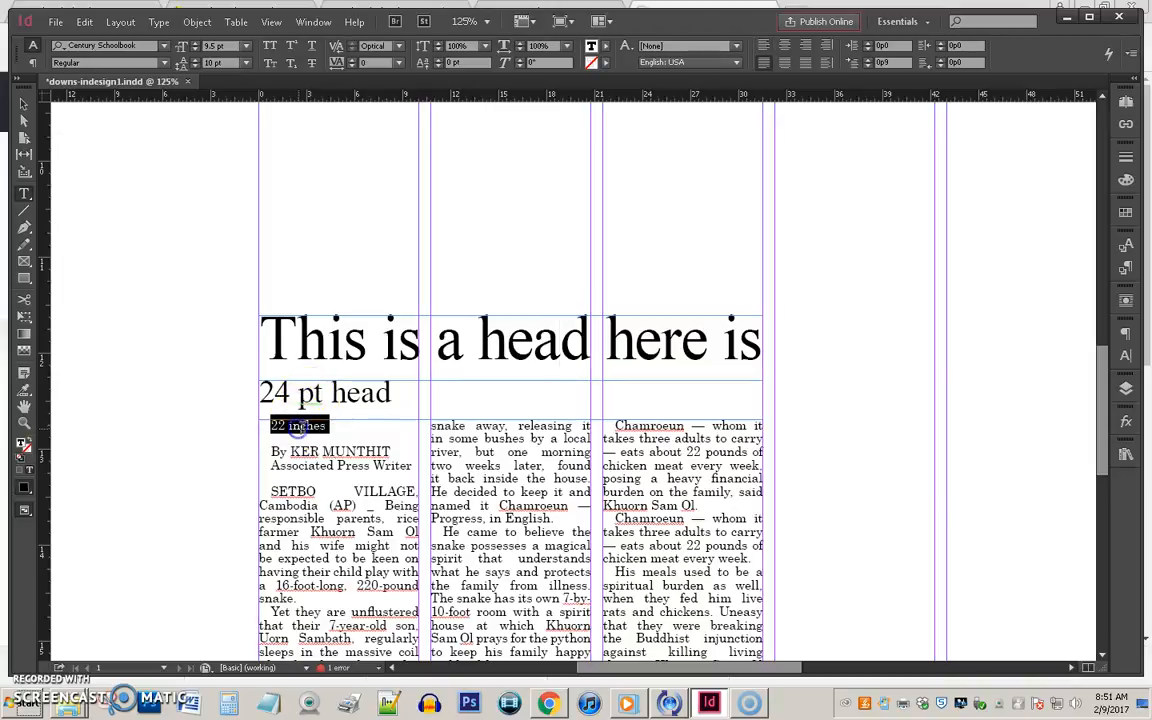
{"action": "key", "text": "BackSpace"}
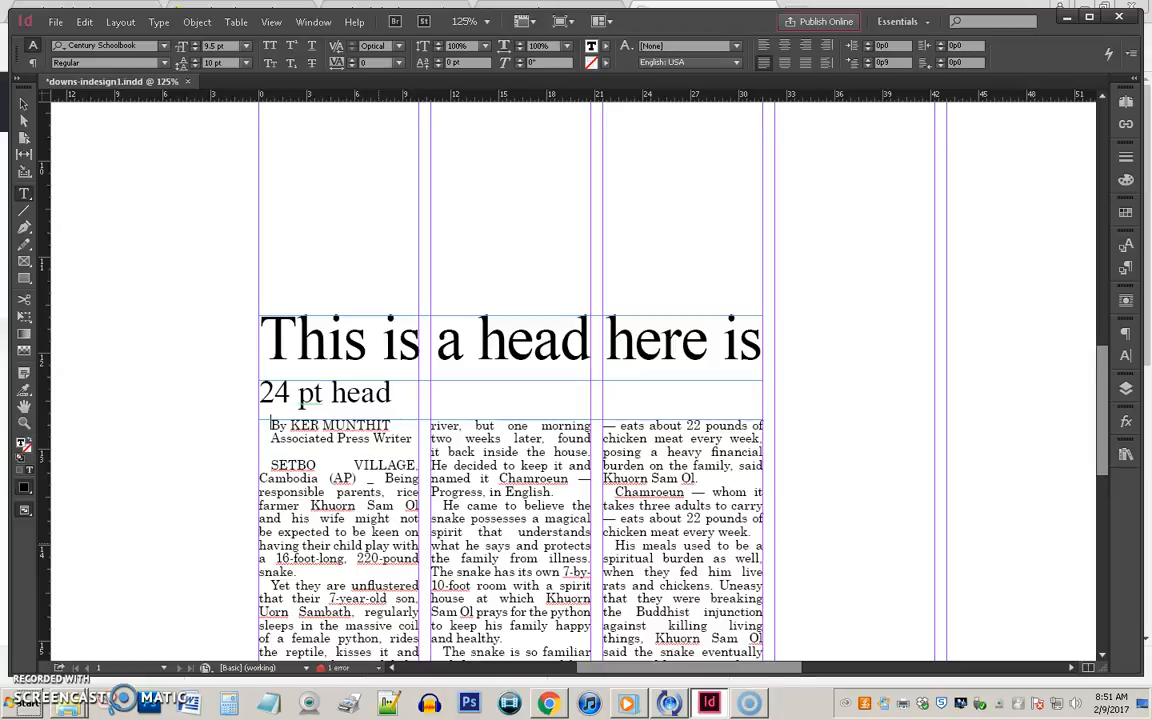
{"action": "left_click", "coordinate": [24, 104]}
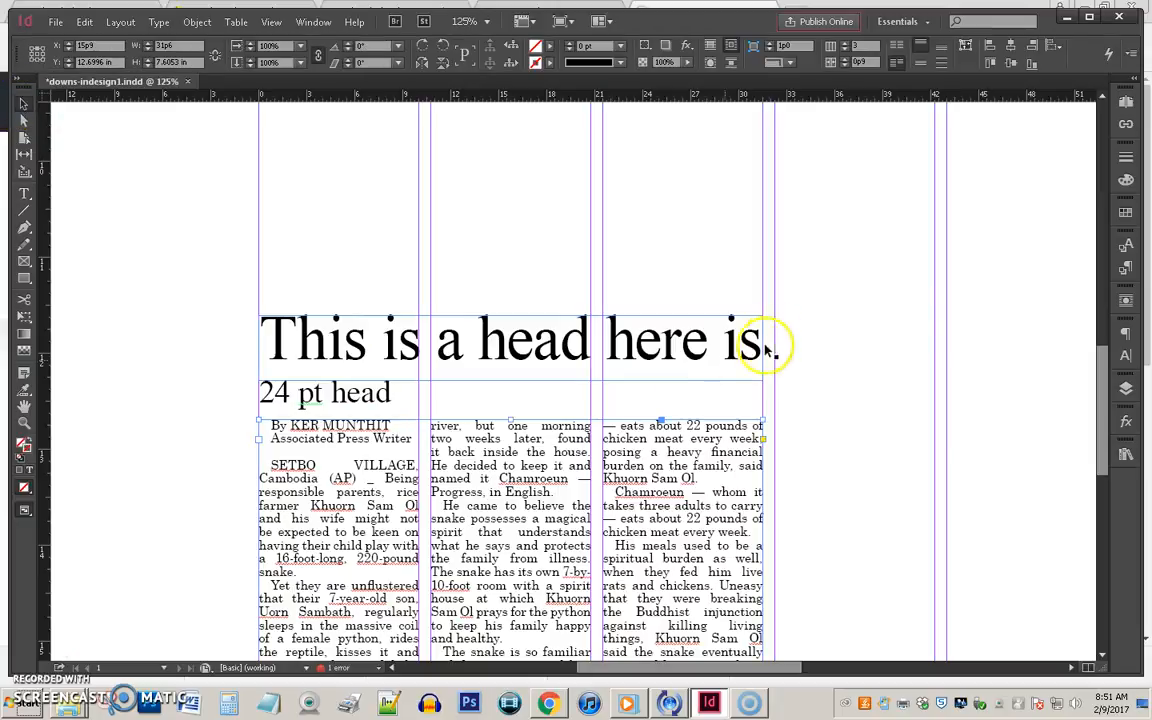
{"action": "left_click", "coordinate": [789, 385]}
Step: Draw a rectangle across the second and third columns below the four-column story, about 20p9 wide and 2.78 in high
{"action": "left_click_drag", "start_coordinate": [828, 378], "coordinate": [563, 638]}
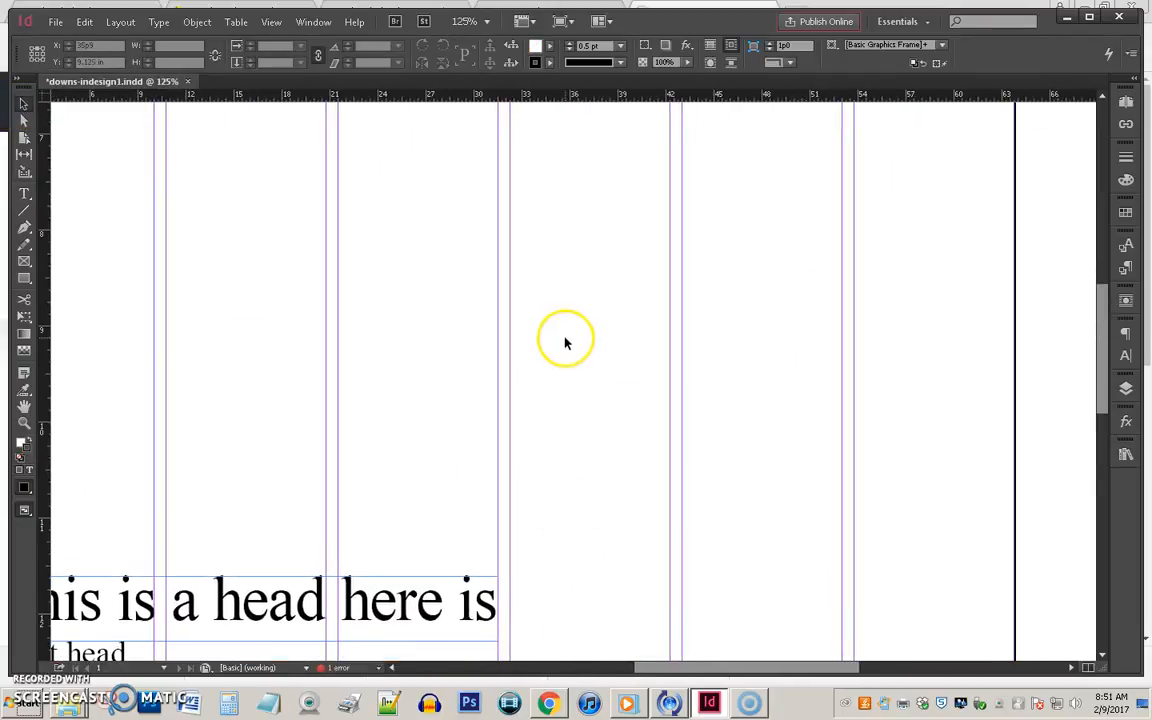
{"action": "scroll", "coordinate": [558, 539], "scroll_direction": "down", "scroll_amount": 5}
{"action": "left_click_drag", "start_coordinate": [558, 539], "coordinate": [556, 553]}
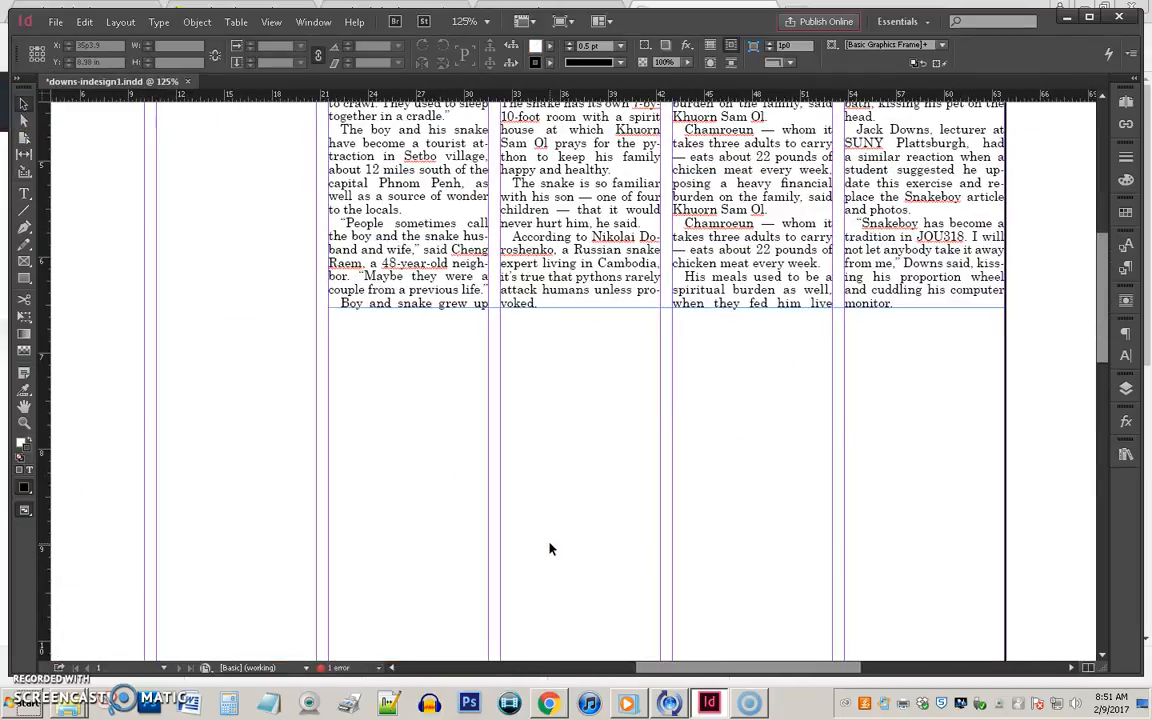
{"action": "left_click", "coordinate": [510, 550]}
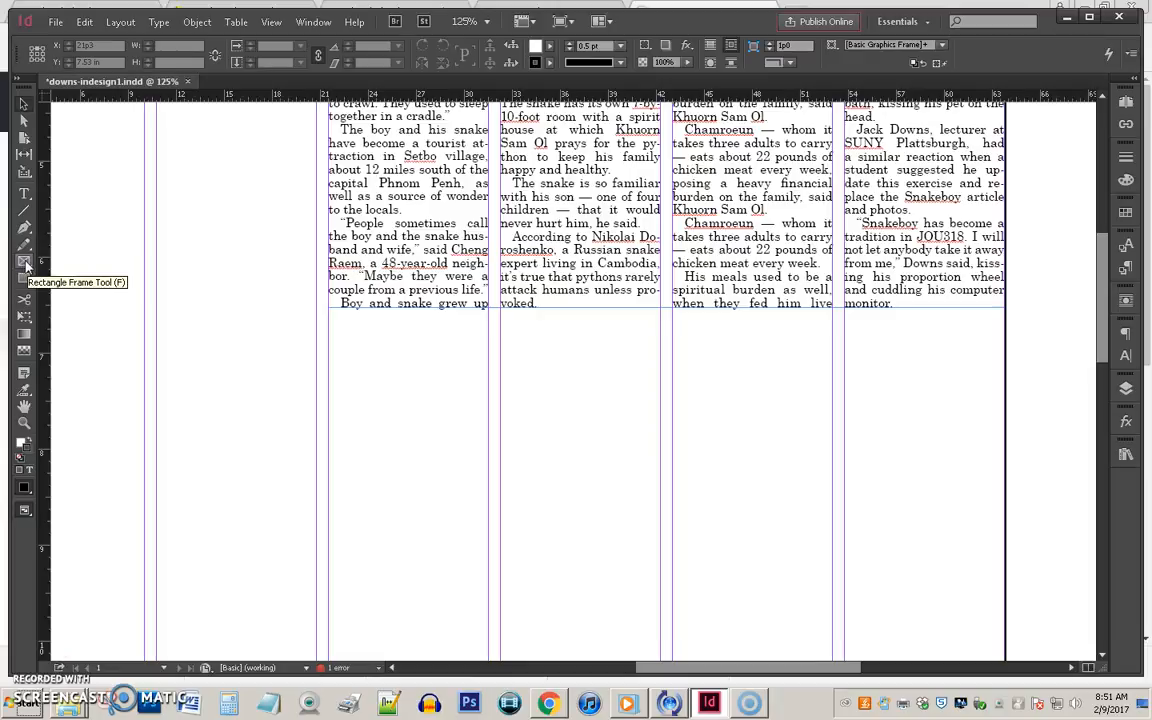
{"action": "left_click", "coordinate": [25, 279]}
{"action": "left_click", "coordinate": [26, 261]}
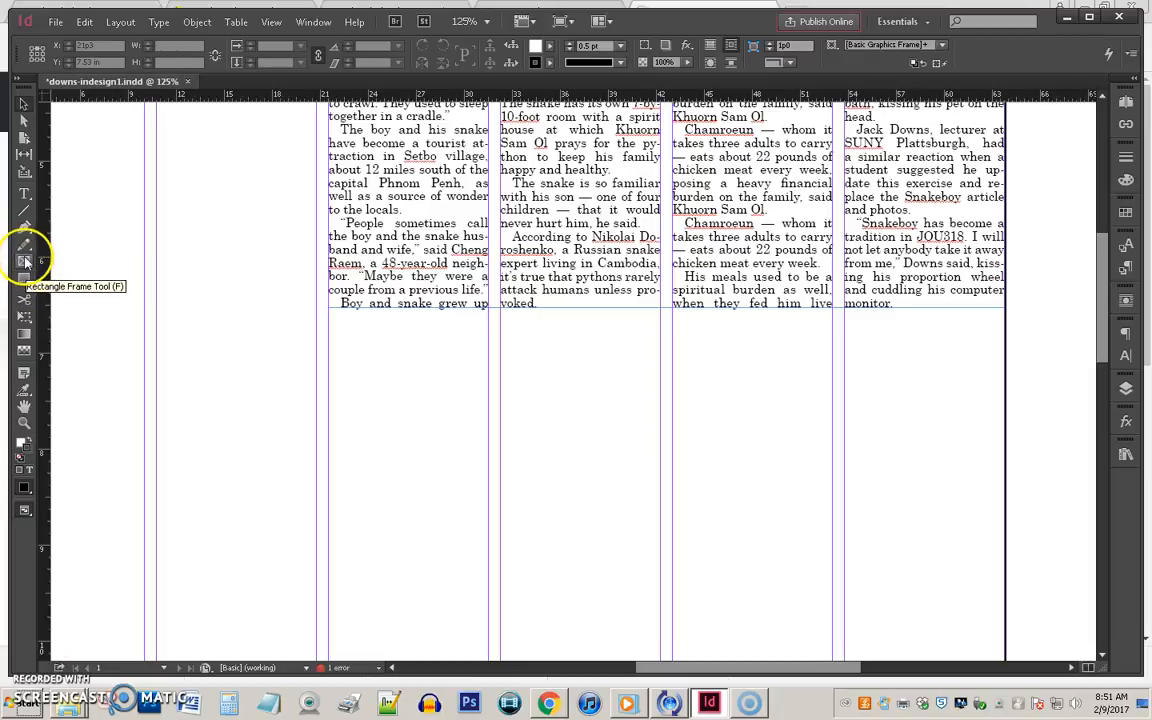
{"action": "left_click", "coordinate": [26, 280]}
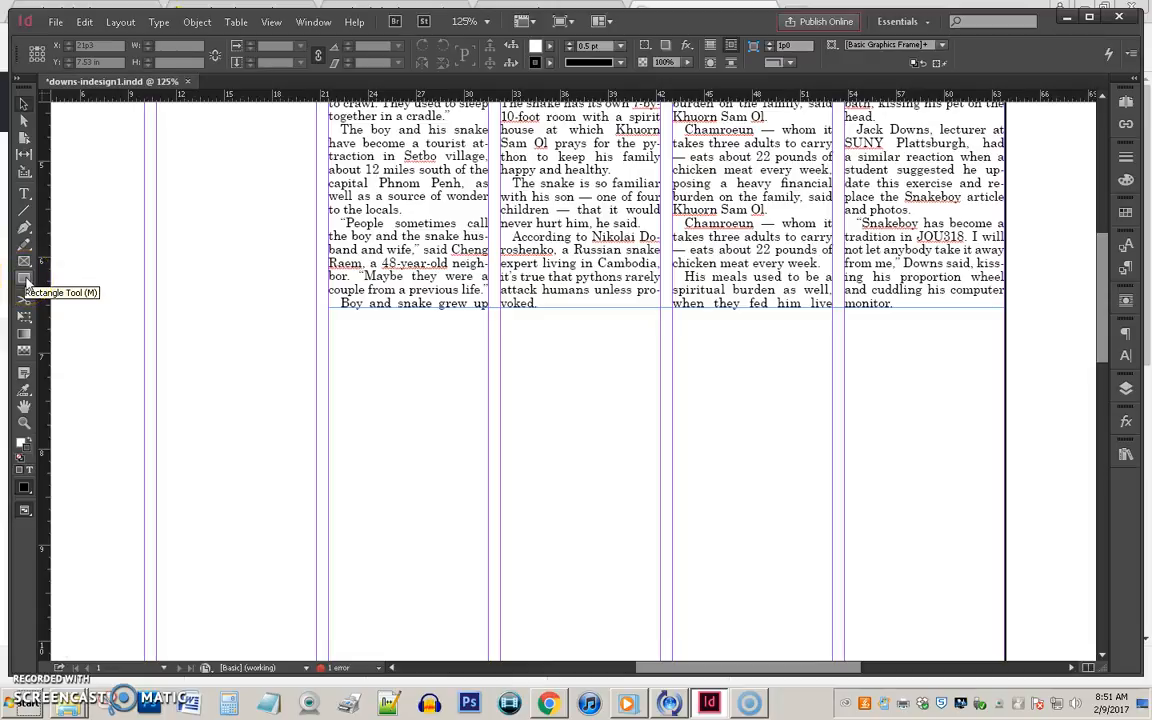
{"action": "left_click", "coordinate": [26, 281]}
{"action": "left_click_drag", "start_coordinate": [24, 283], "coordinate": [286, 391]}
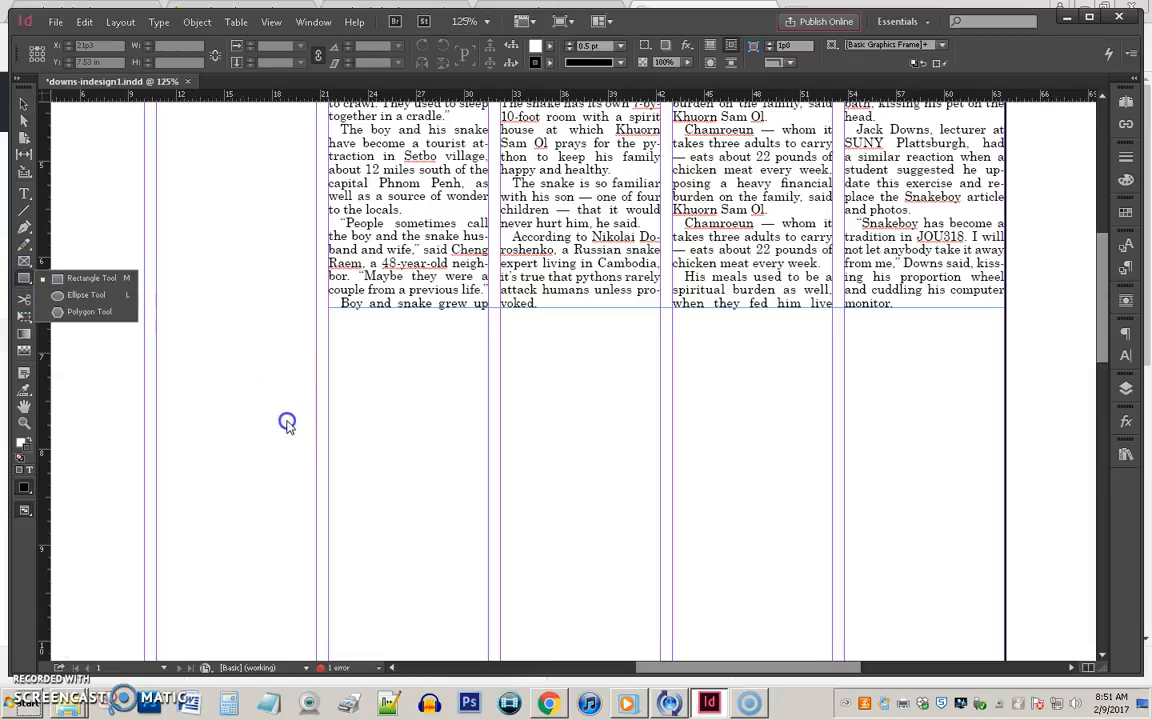
{"action": "left_click", "coordinate": [26, 280]}
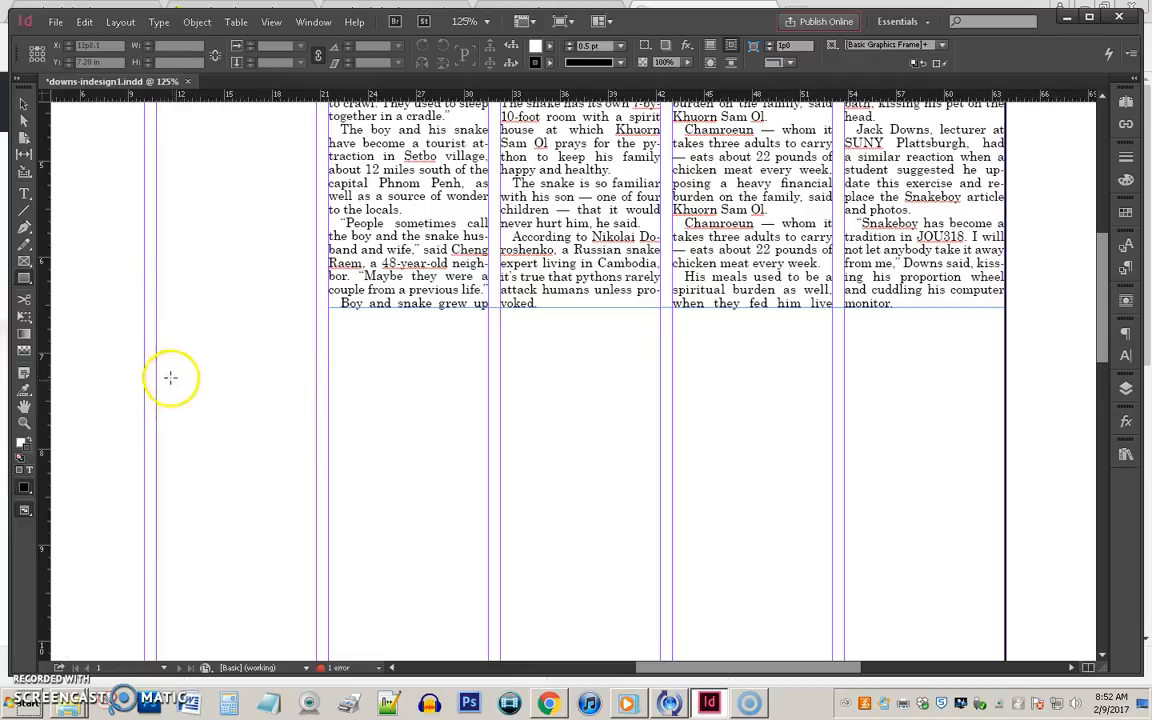
{"action": "mouse_move", "coordinate": [156, 367]}
{"action": "left_mouse_down"}
{"action": "mouse_move", "coordinate": [463, 527]}
{"action": "mouse_move", "coordinate": [488, 633]}
{"action": "left_mouse_up"}
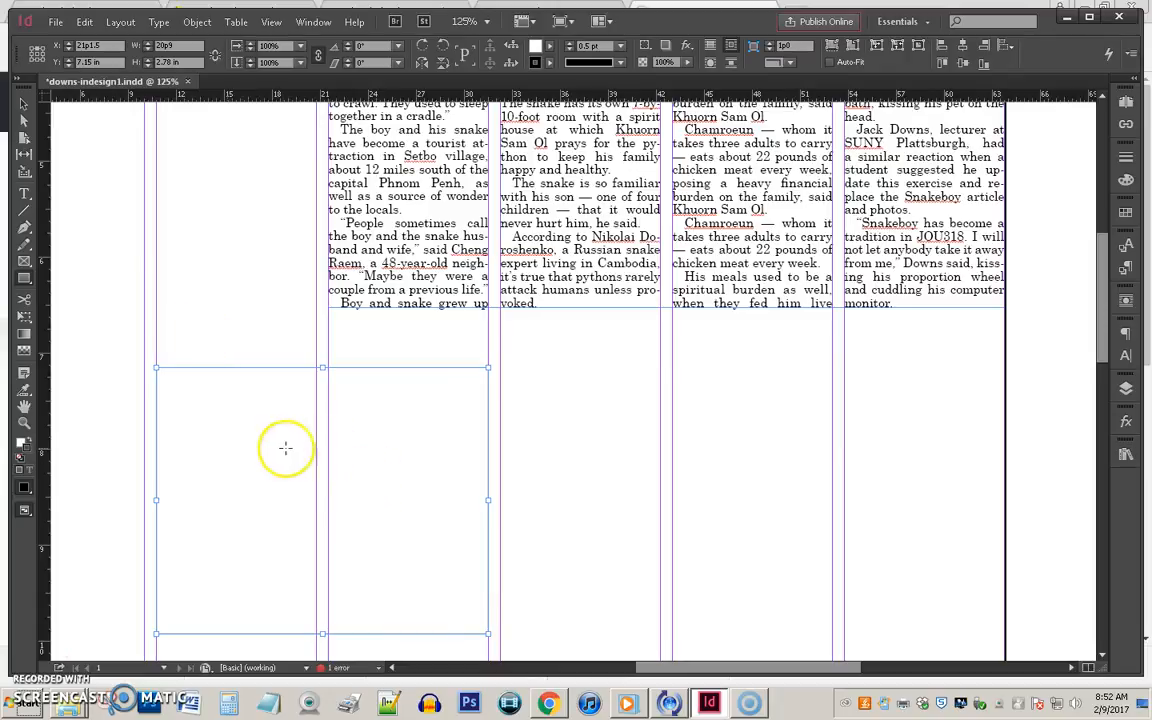
Step: Preview the page without guides and frame edges to examine the new rectangle's outline, and return to the normal view
{"action": "left_click", "coordinate": [24, 104]}
{"action": "left_click", "coordinate": [175, 244]}
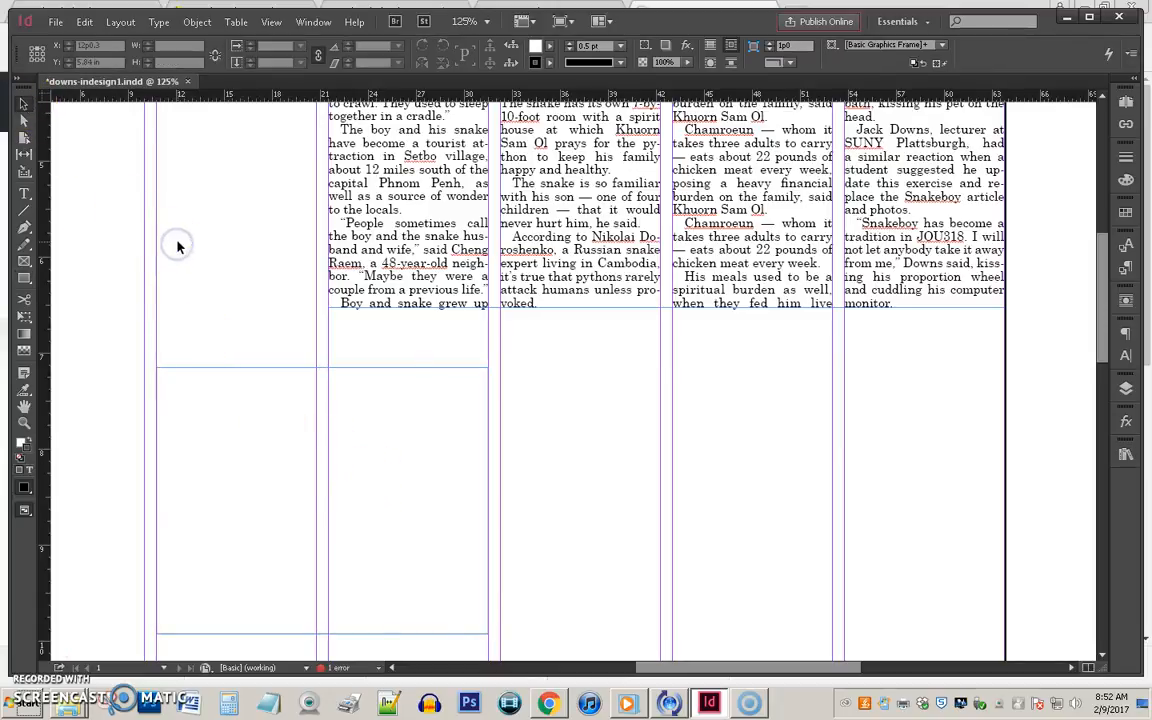
{"action": "left_click", "coordinate": [199, 251]}
{"action": "key", "text": "w"}
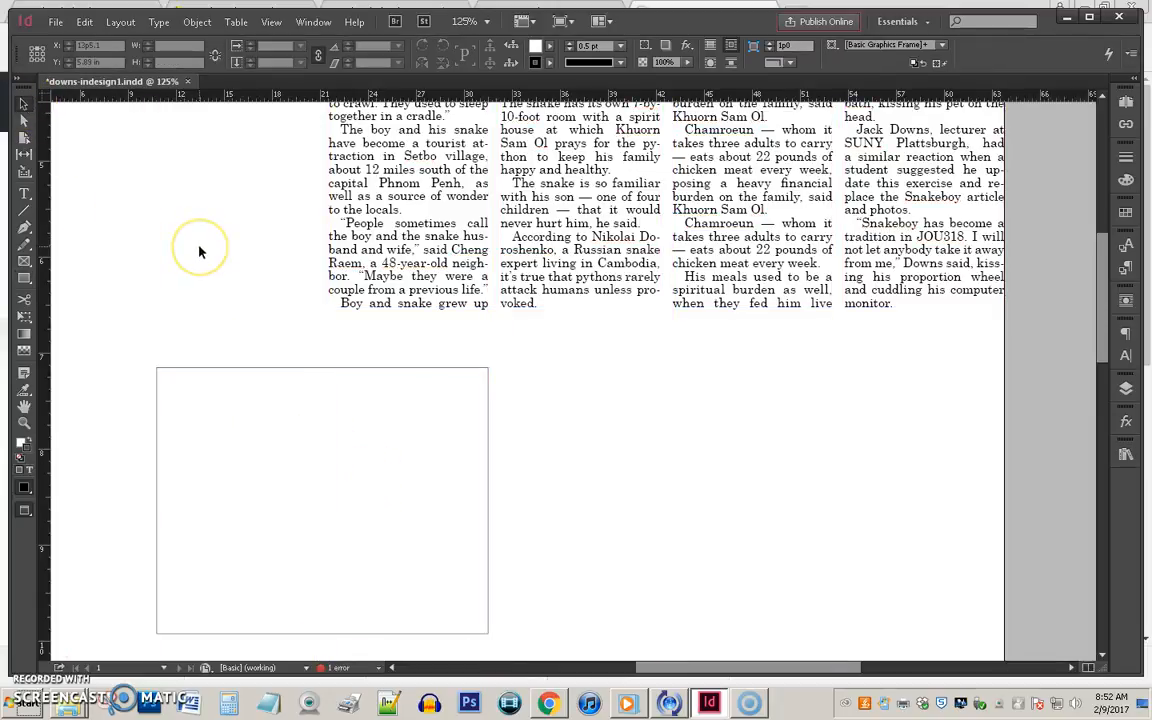
{"action": "key", "text": "w"}
{"action": "key", "text": "w"}
{"action": "left_click", "coordinate": [268, 375]}
{"action": "left_click", "coordinate": [231, 265]}
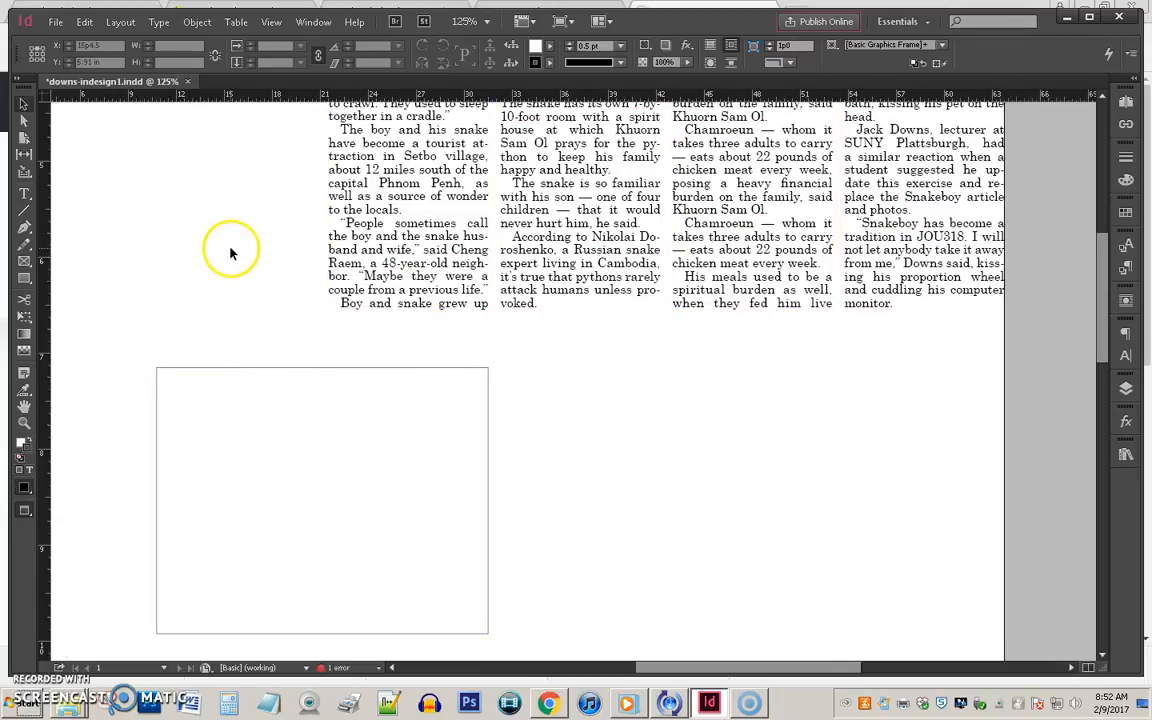
{"action": "key", "text": "w"}
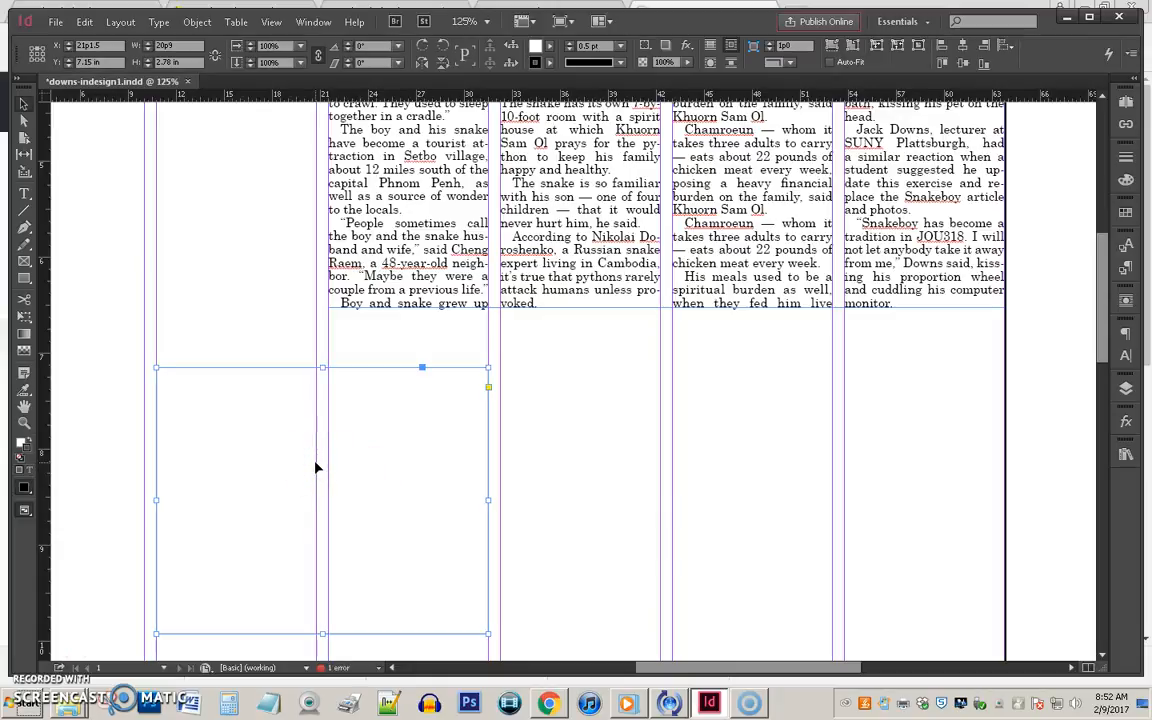
{"action": "key", "text": "ctrl+d"}
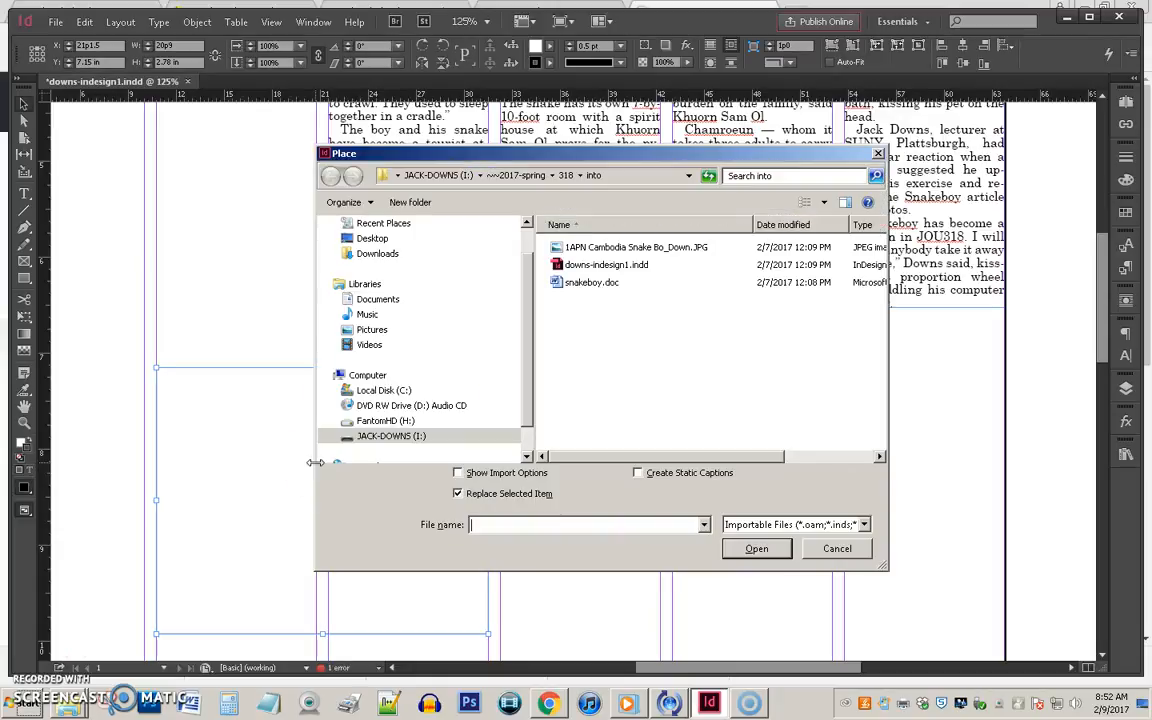
{"action": "double_click", "coordinate": [590, 266]}
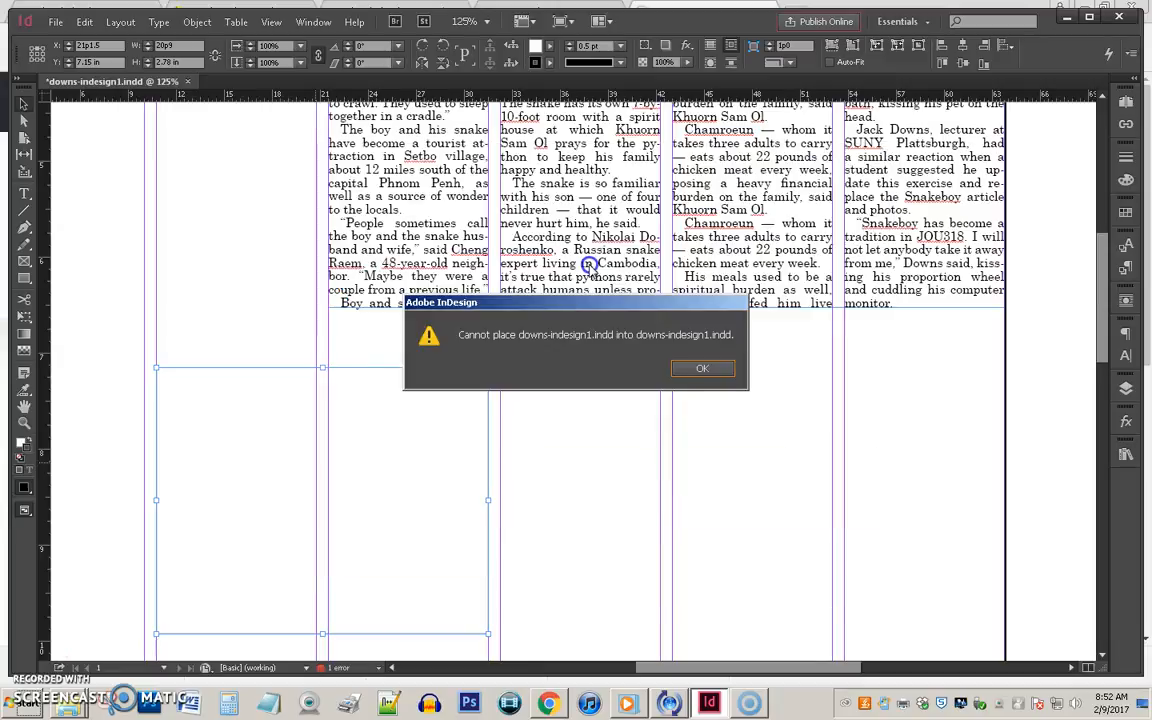
{"action": "left_click", "coordinate": [729, 375]}
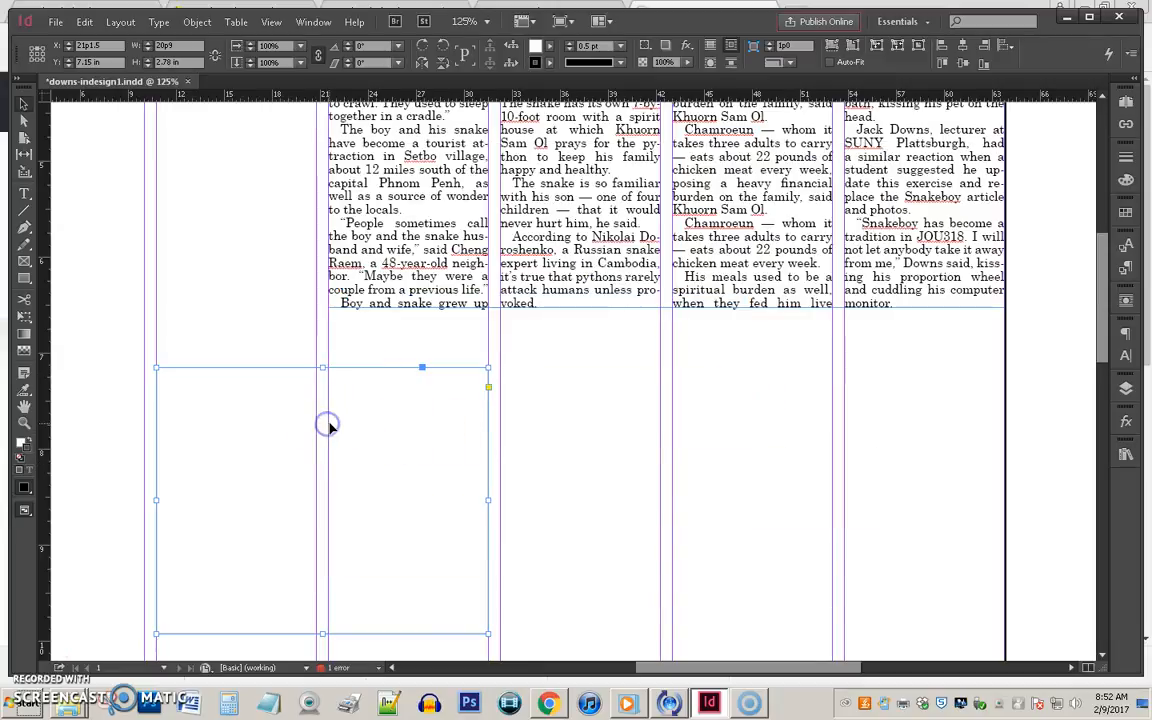
Step: Place the photo 1APN Cambodia Snake Bo_Down.JPG into the rectangle
{"action": "key", "text": "ctrl+d"}
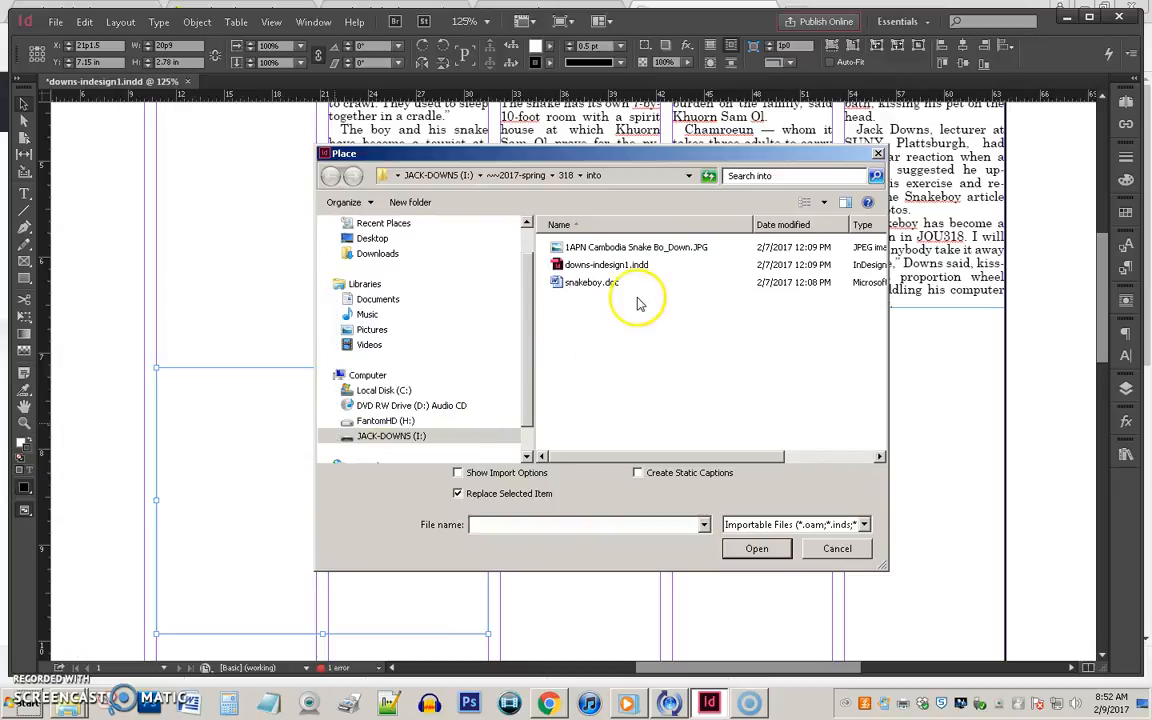
{"action": "left_click", "coordinate": [627, 250]}
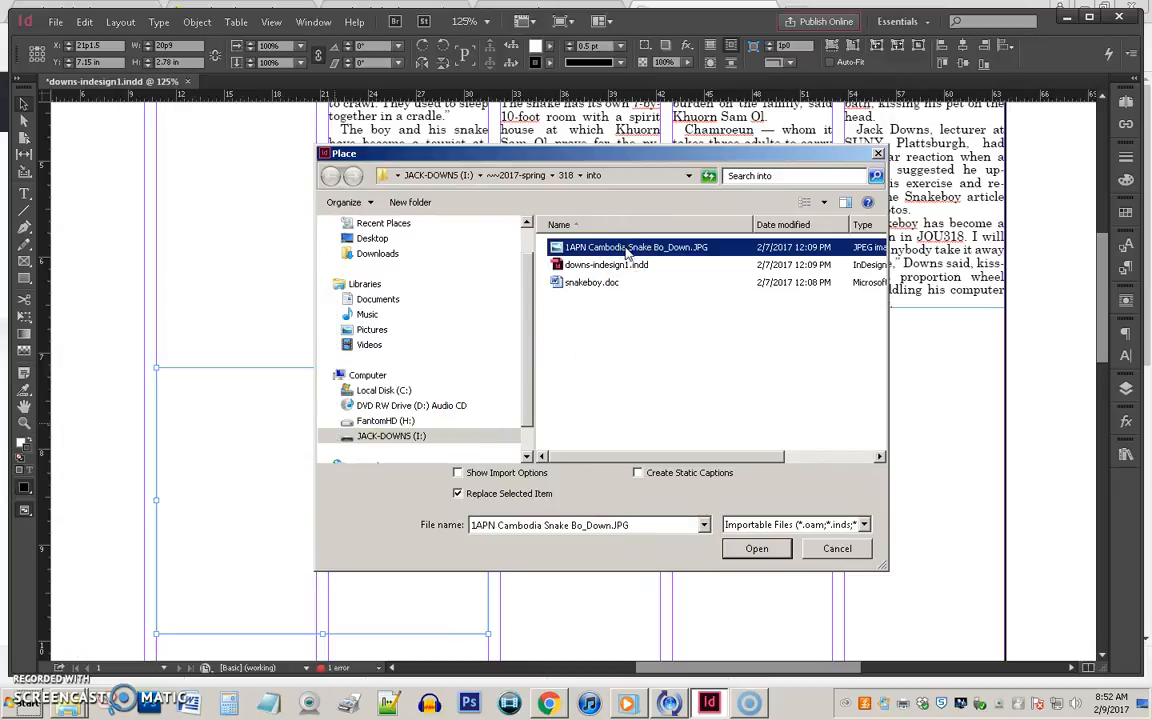
{"action": "double_click", "coordinate": [623, 247]}
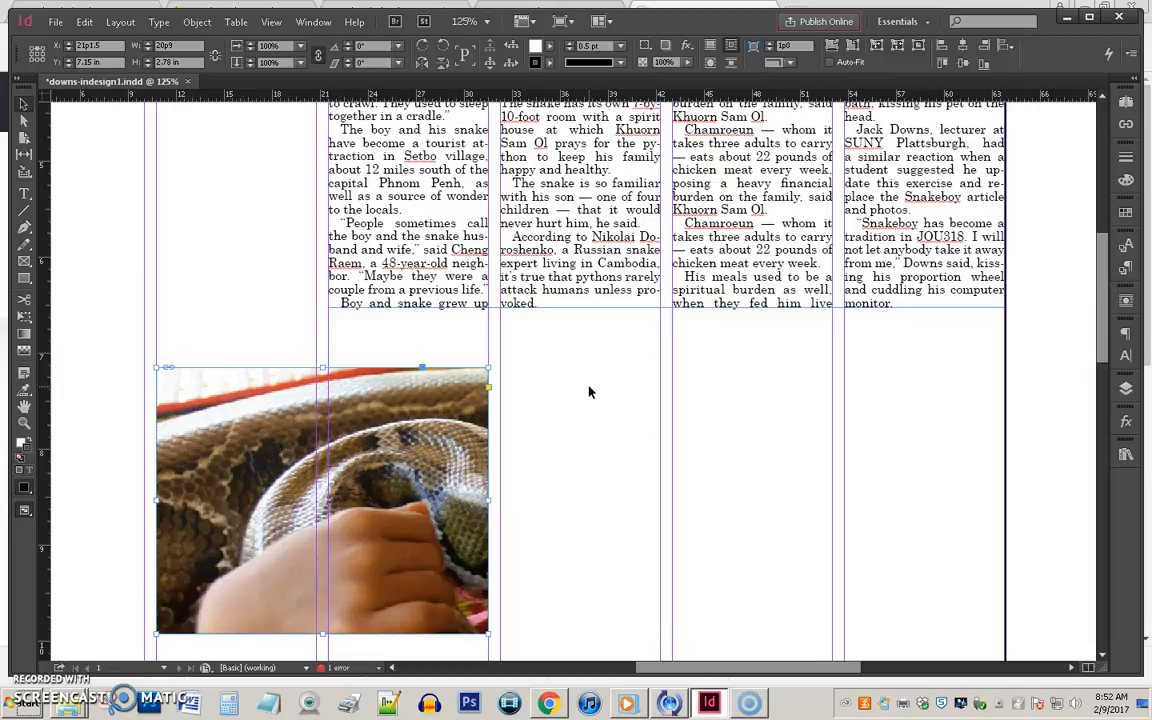
Step: Scale the placed snake photo to its frame with Fit Content Proportionally
{"action": "left_click", "coordinate": [291, 426]}
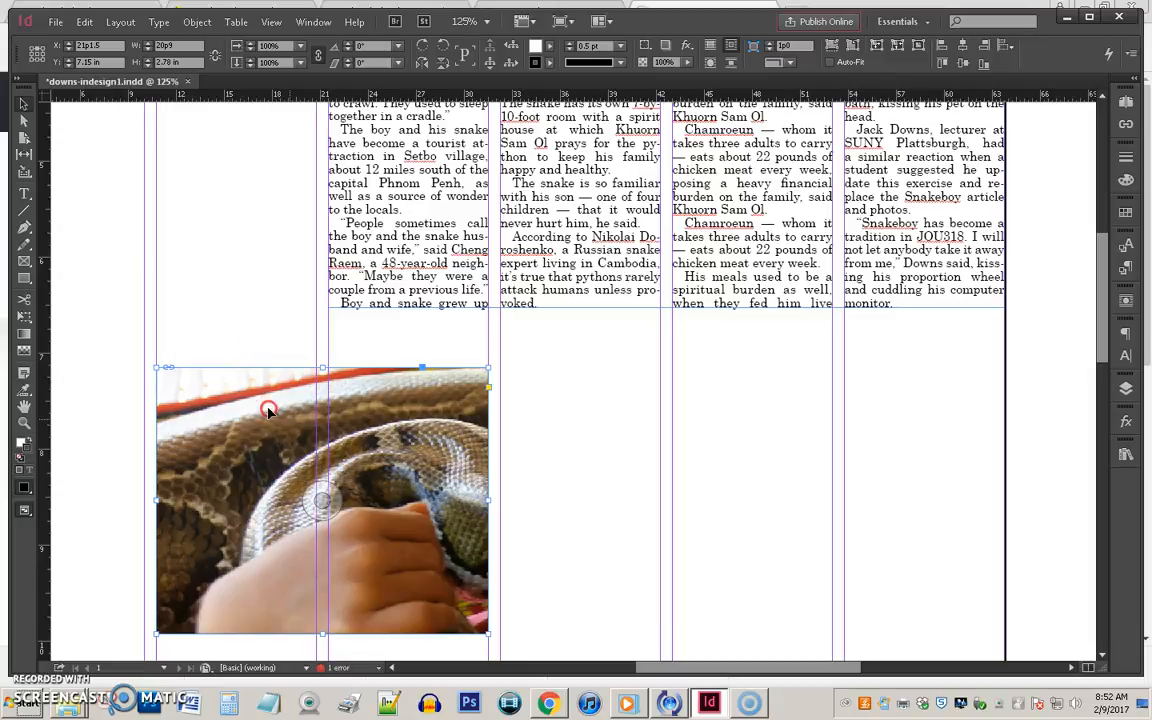
{"action": "right_click", "coordinate": [253, 387]}
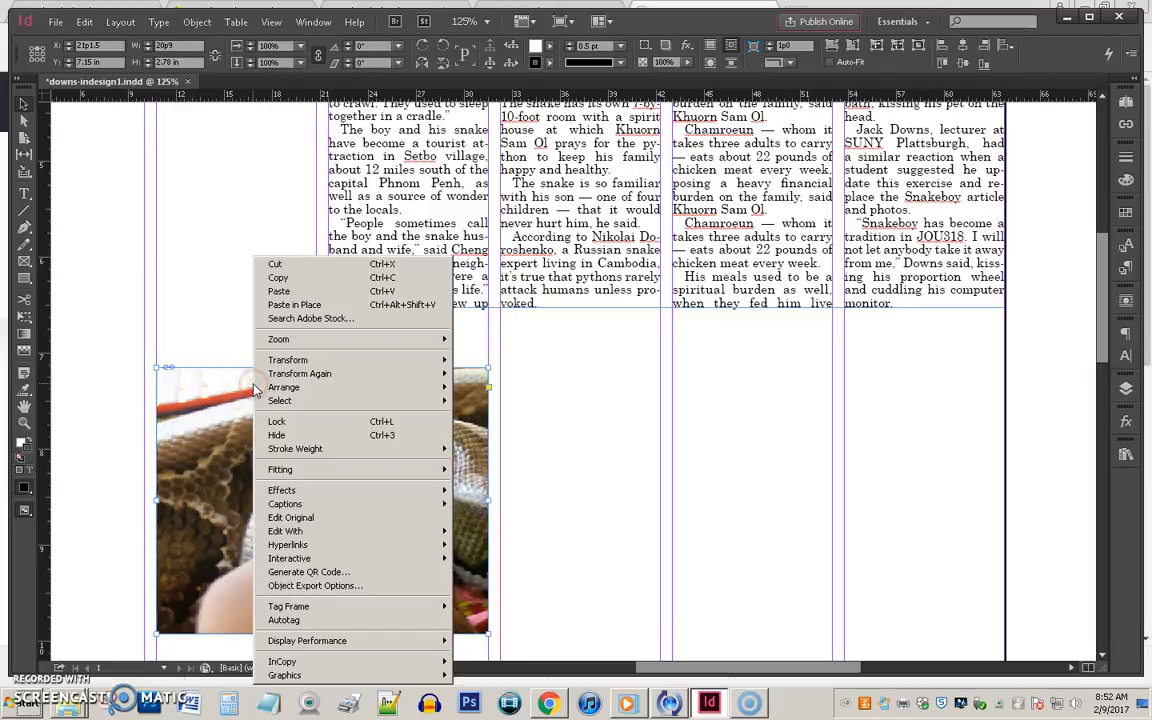
{"action": "mouse_move", "coordinate": [365, 470]}
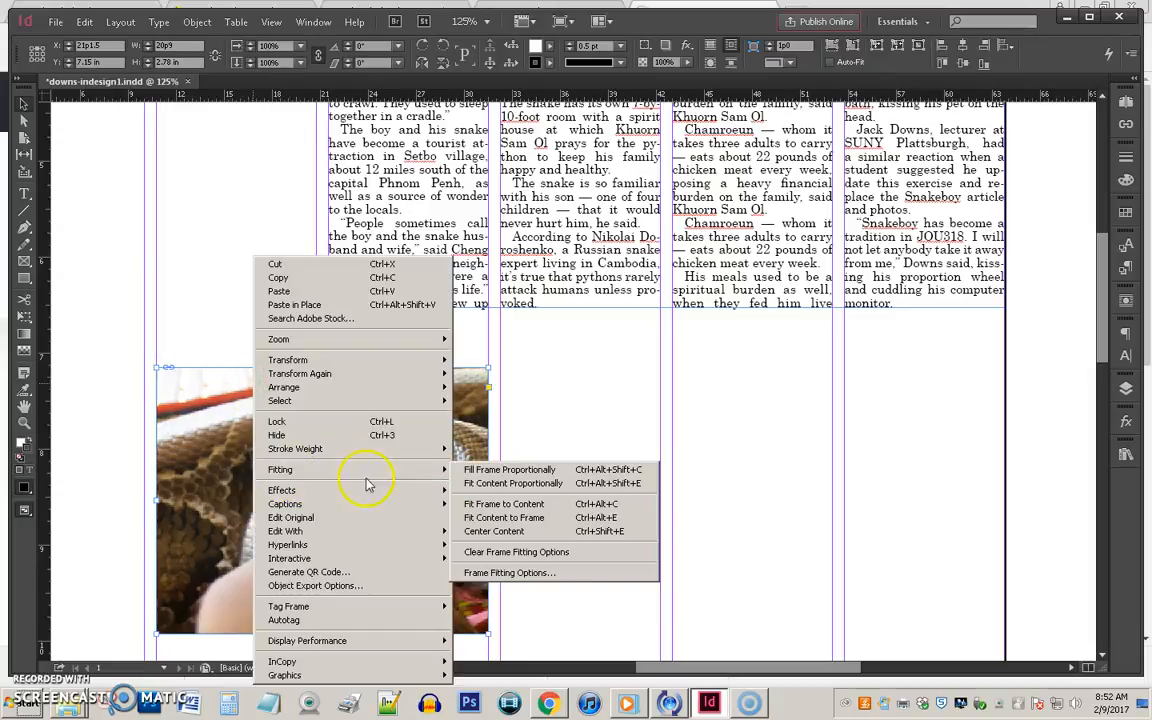
{"action": "left_click", "coordinate": [531, 484]}
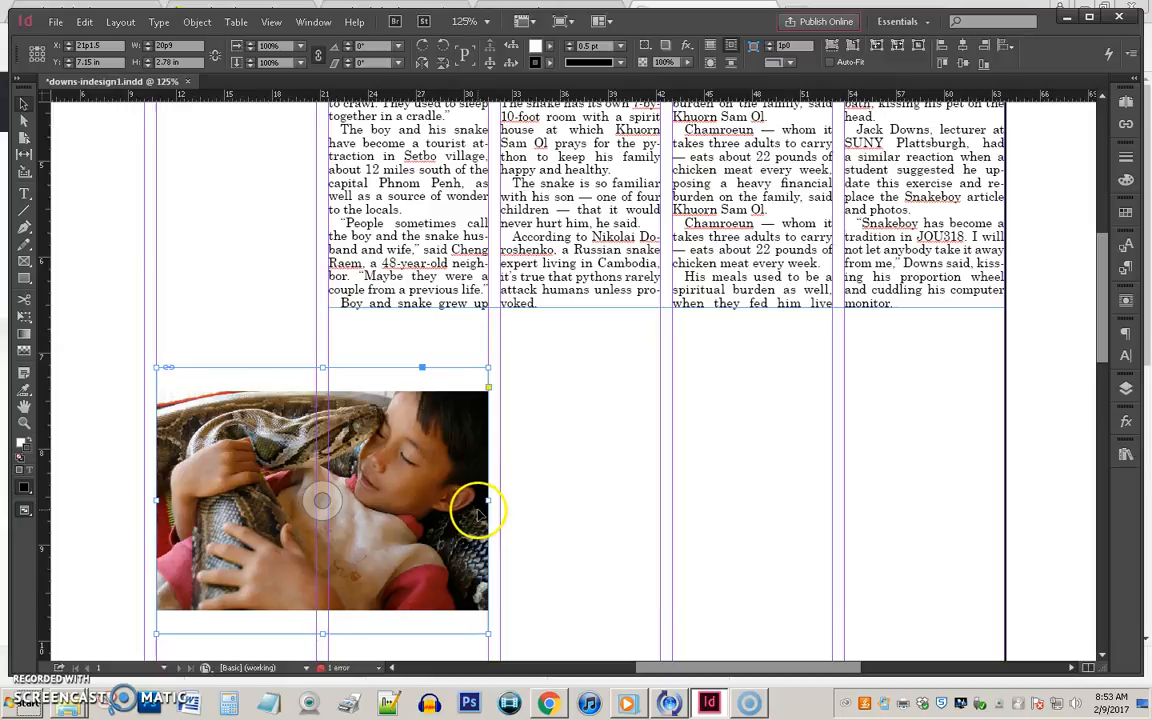
{"action": "right_click", "coordinate": [296, 396]}
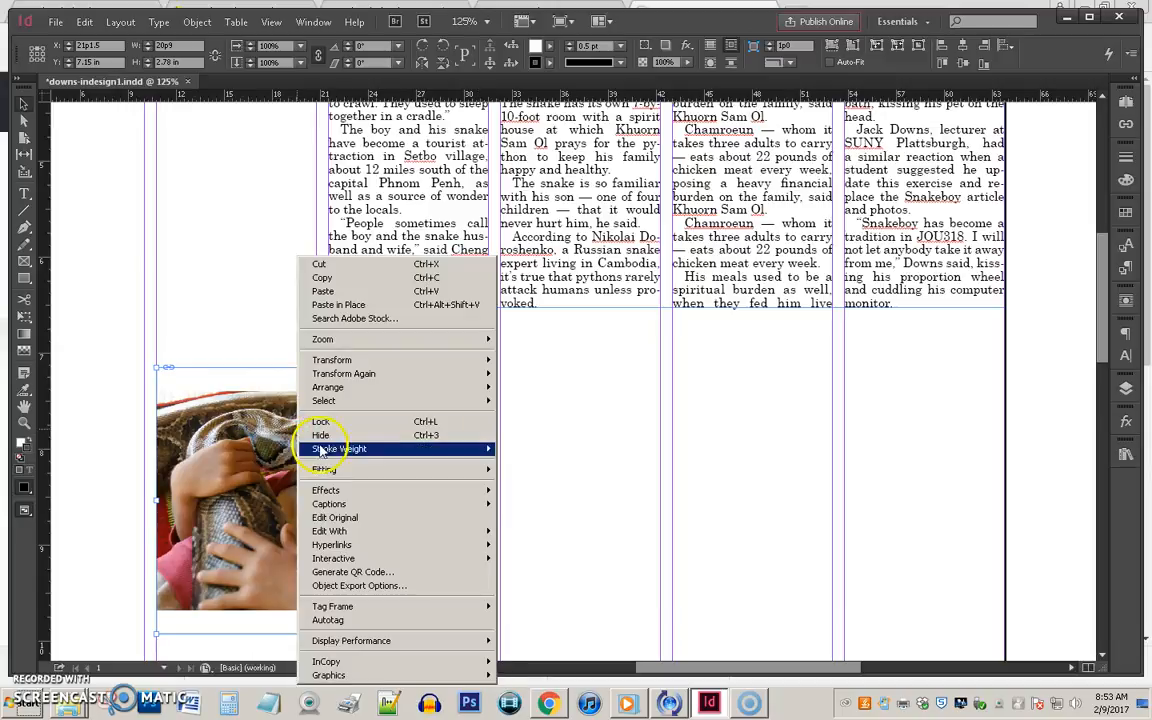
{"action": "mouse_move", "coordinate": [310, 468]}
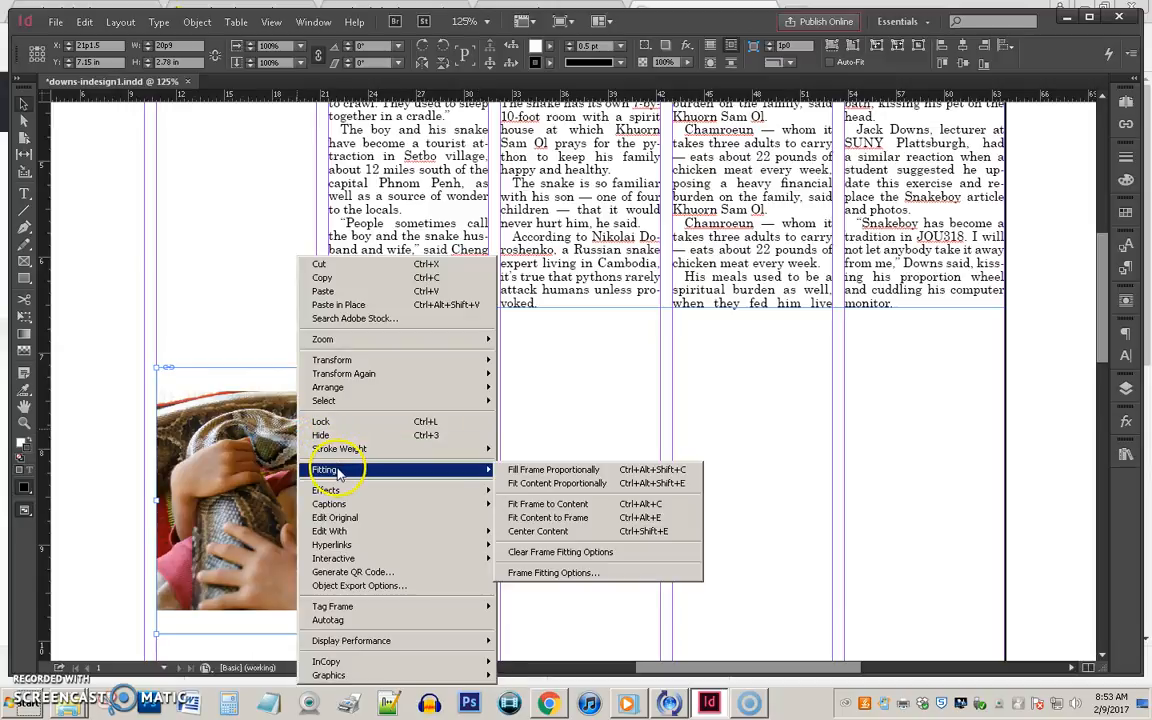
{"action": "left_click", "coordinate": [585, 521]}
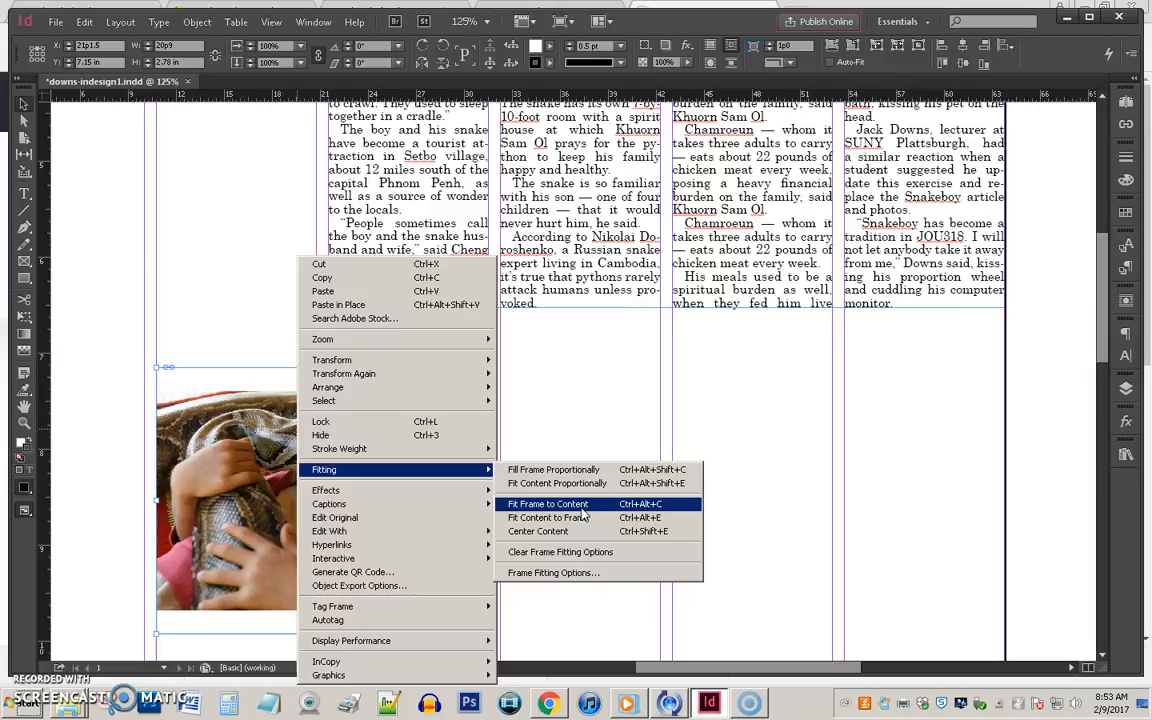
{"action": "left_click", "coordinate": [587, 520]}
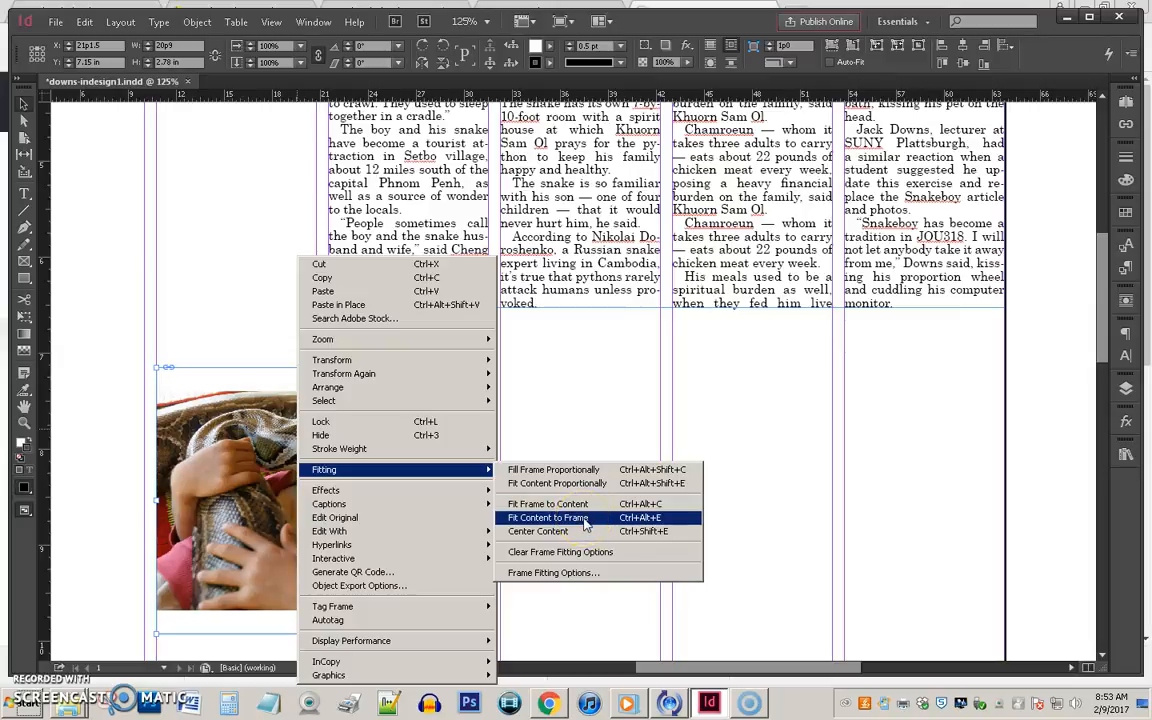
{"action": "left_click", "coordinate": [571, 483]}
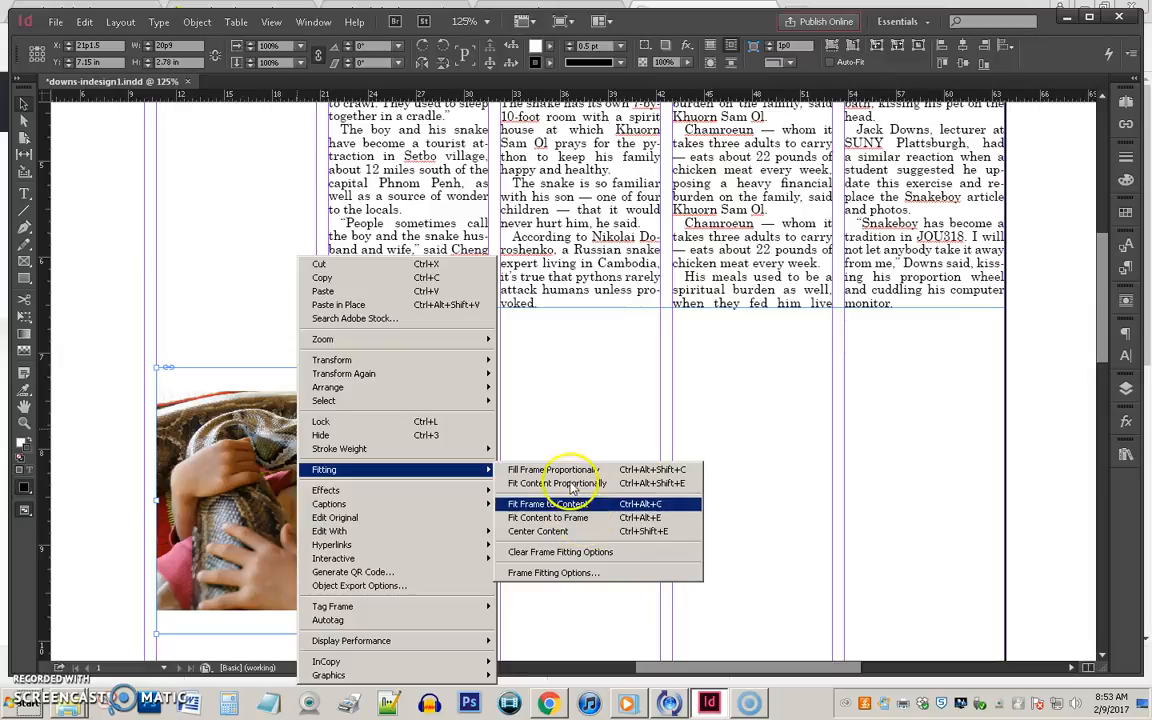
Step: Shrink the picture frame's height to match the snake photo so no empty space remains above or below it
{"action": "left_click", "coordinate": [262, 445]}
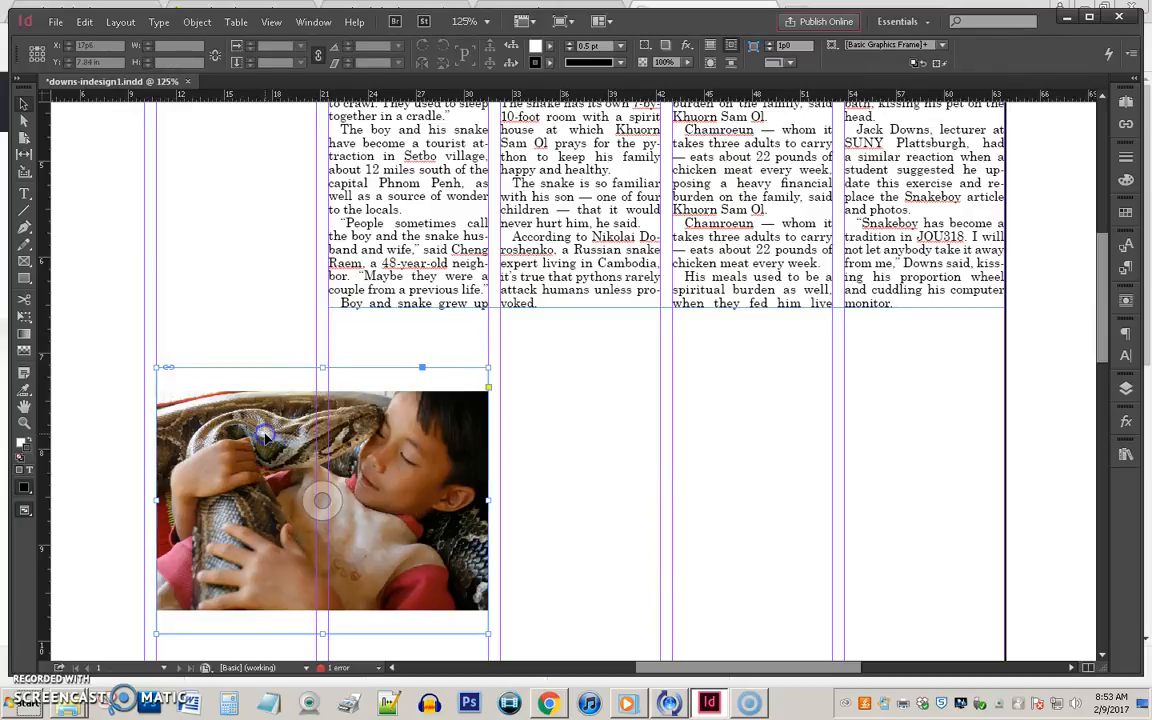
{"action": "double_click", "coordinate": [322, 633]}
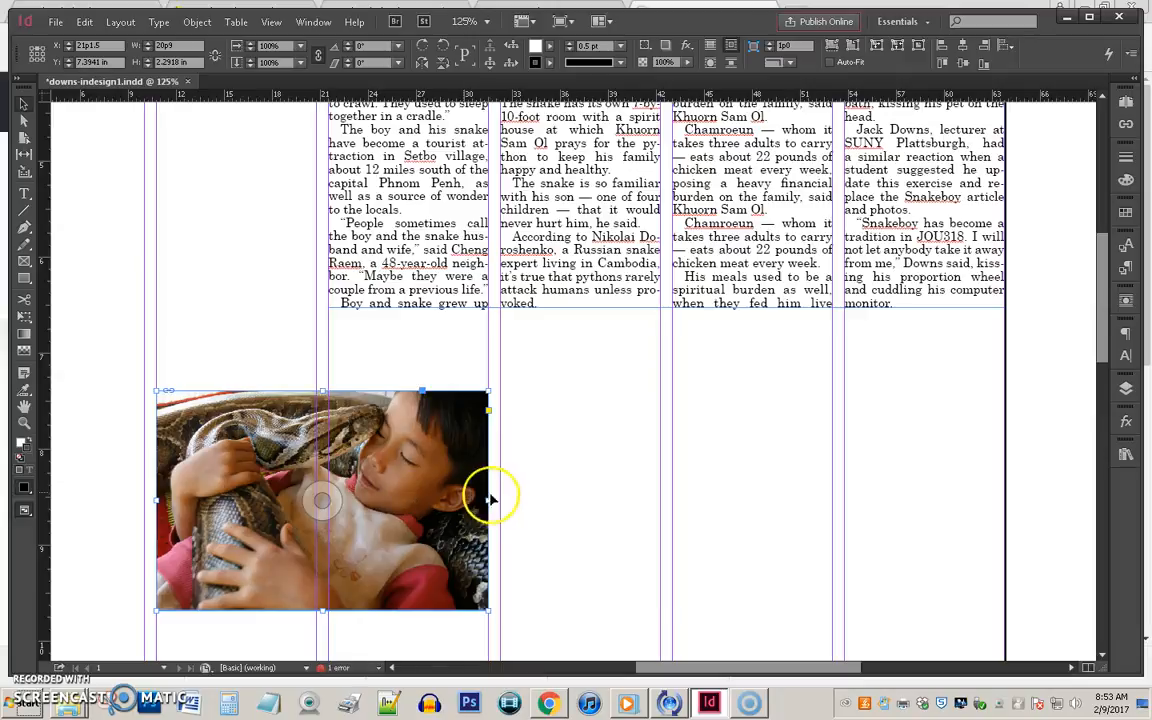
Step: Draw a second rectangle across the last two columns beside the photo, about 20p9 wide and 2.38 in high
{"action": "left_click", "coordinate": [25, 280]}
{"action": "left_click_drag", "start_coordinate": [672, 398], "coordinate": [999, 627]}
{"action": "left_click", "coordinate": [25, 114]}
Step: Switch to Windows Explorer and open the folder ~~2017-spring\318\into on the I: drive
{"action": "mouse_move", "coordinate": [70, 708]}
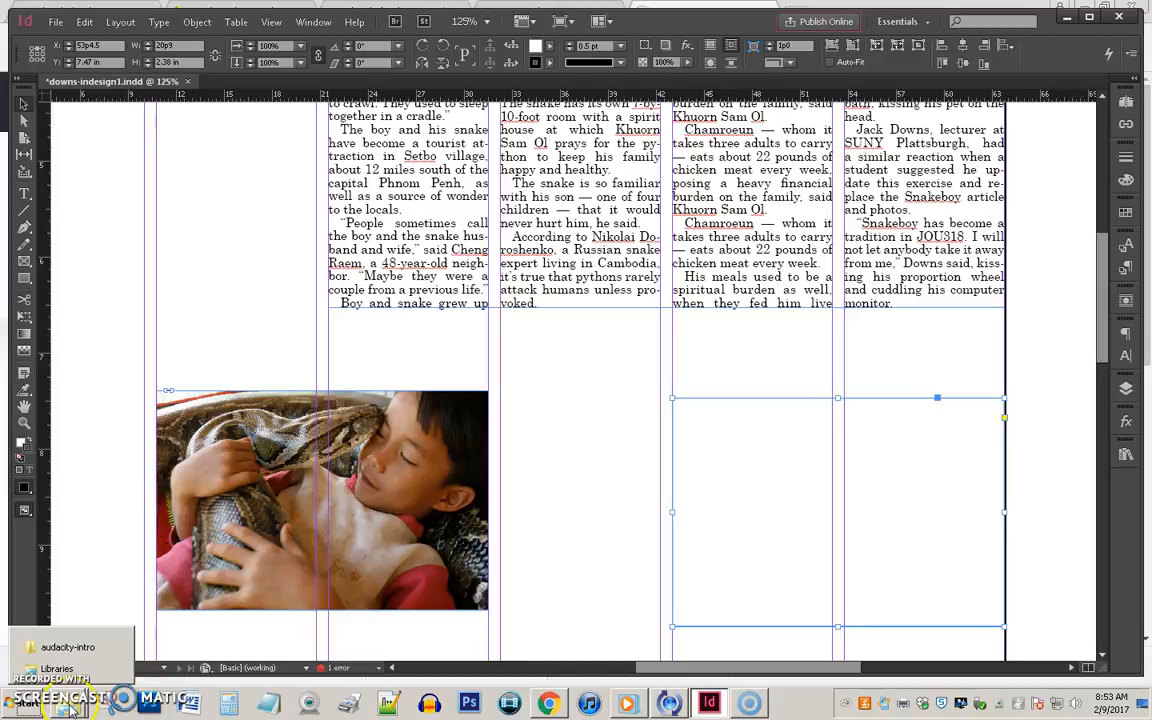
{"action": "left_click", "coordinate": [60, 648]}
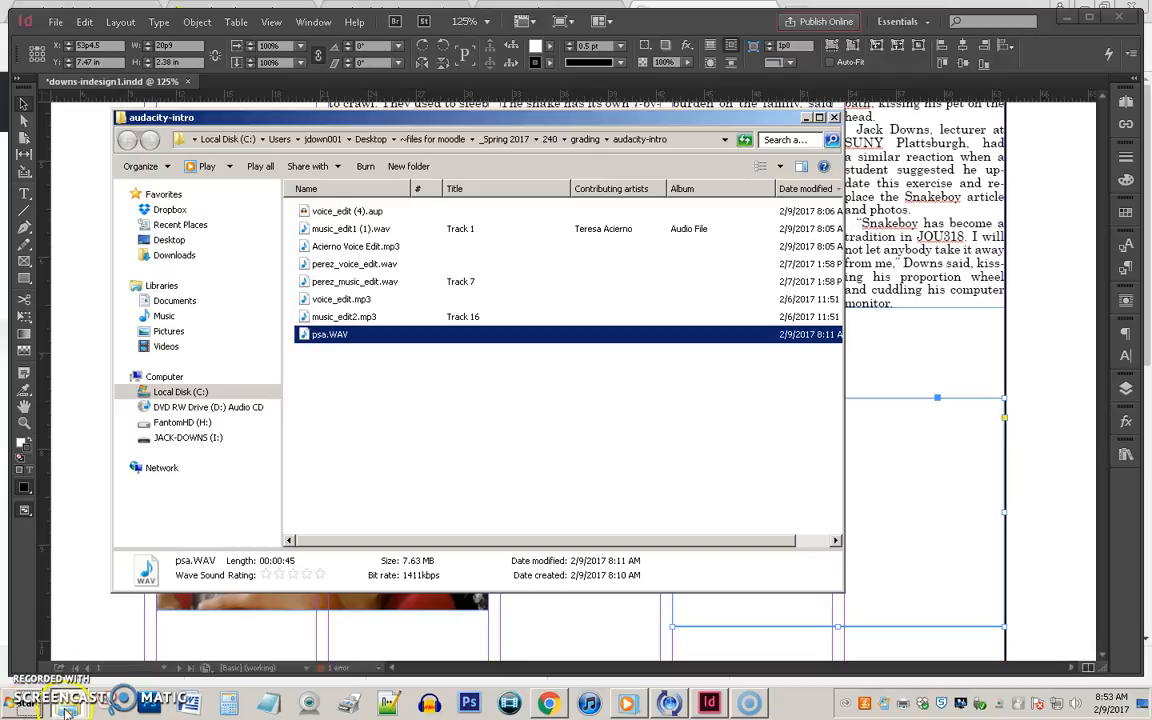
{"action": "mouse_move", "coordinate": [66, 708]}
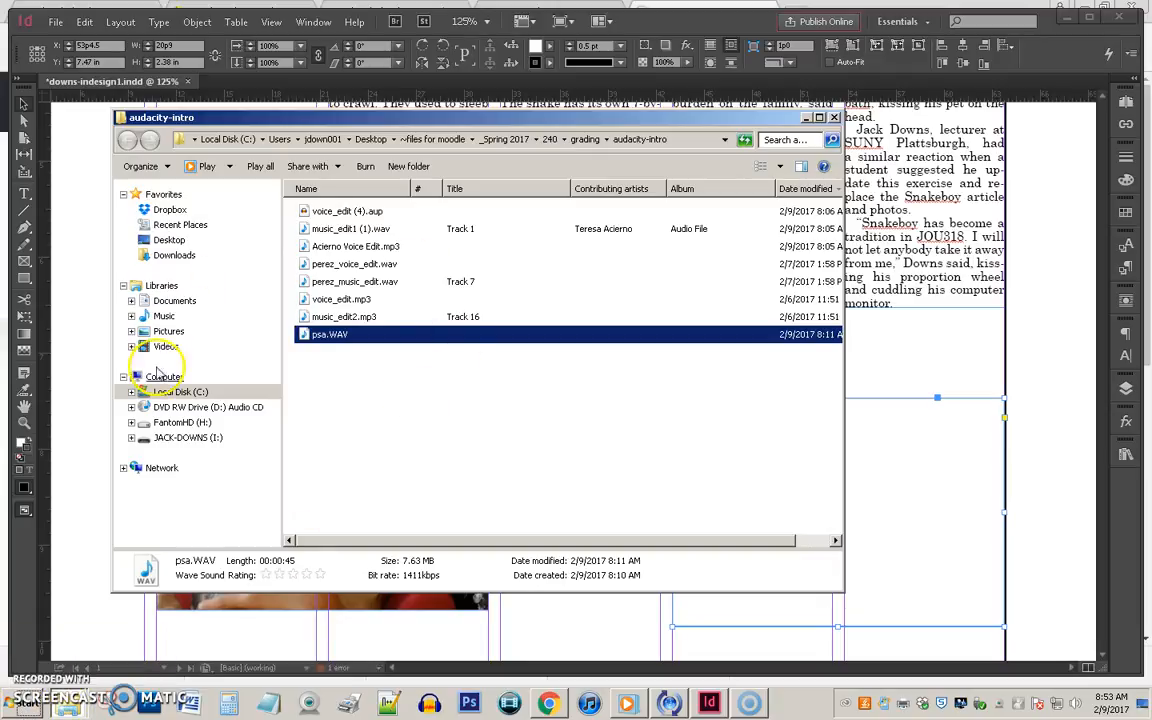
{"action": "left_click", "coordinate": [178, 423]}
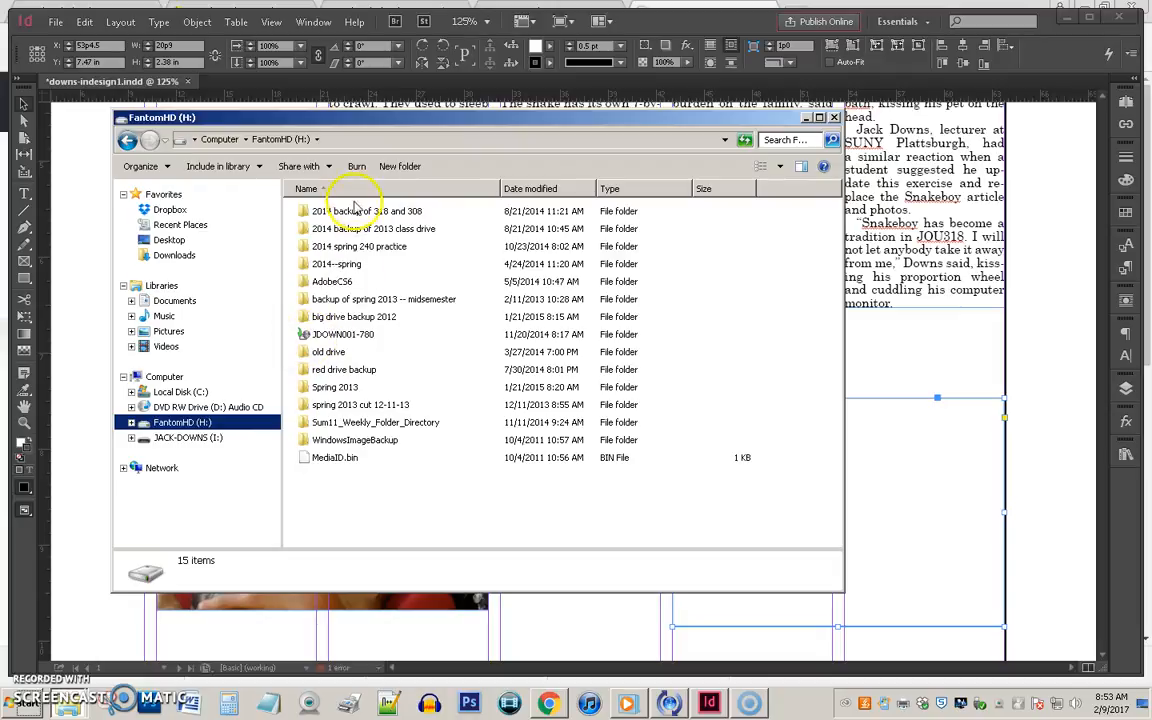
{"action": "left_click", "coordinate": [250, 438]}
{"action": "left_click", "coordinate": [335, 212]}
{"action": "double_click", "coordinate": [353, 215]}
{"action": "double_click", "coordinate": [324, 262]}
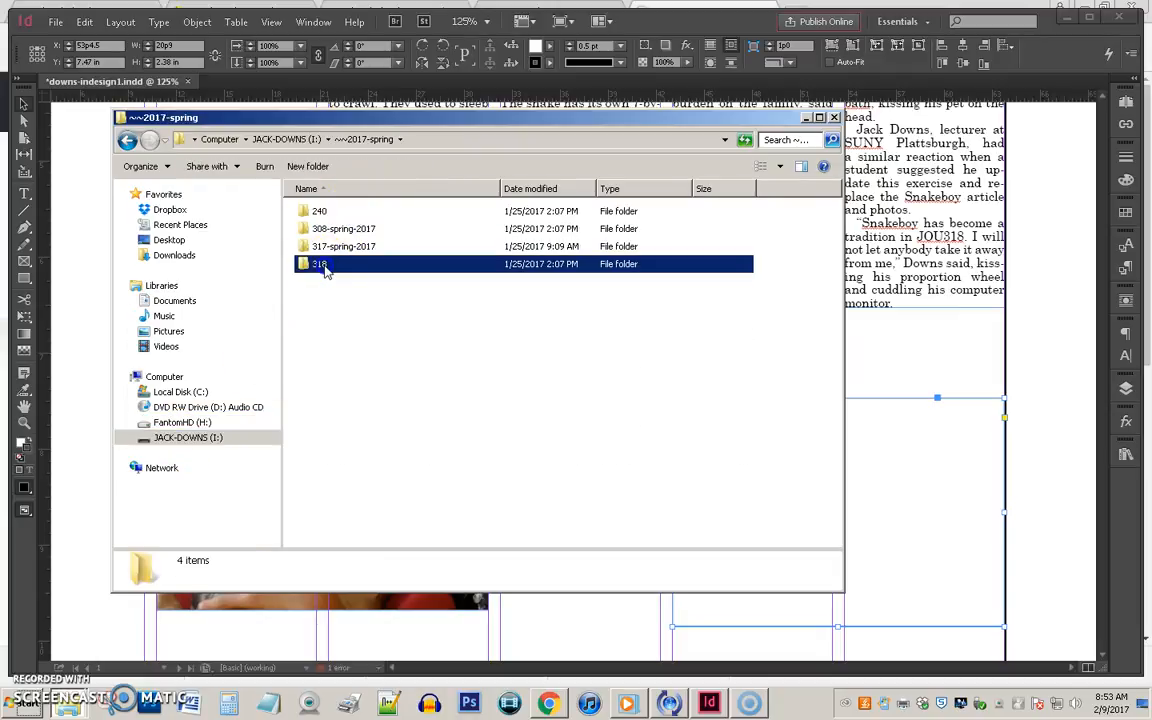
{"action": "double_click", "coordinate": [320, 229]}
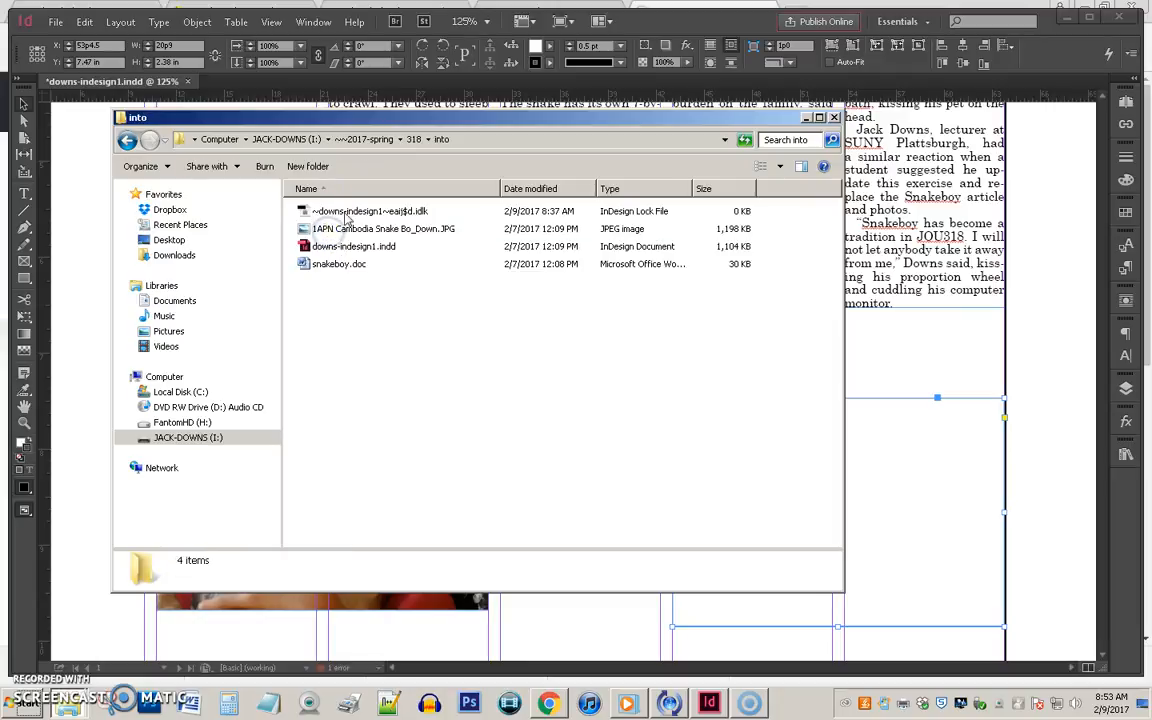
Step: Place 1APN Cambodia Snake Bo_Down.JPG in the new empty frame and scale it with Fill Frame Proportionally
{"action": "left_click_drag", "start_coordinate": [344, 233], "coordinate": [956, 501]}
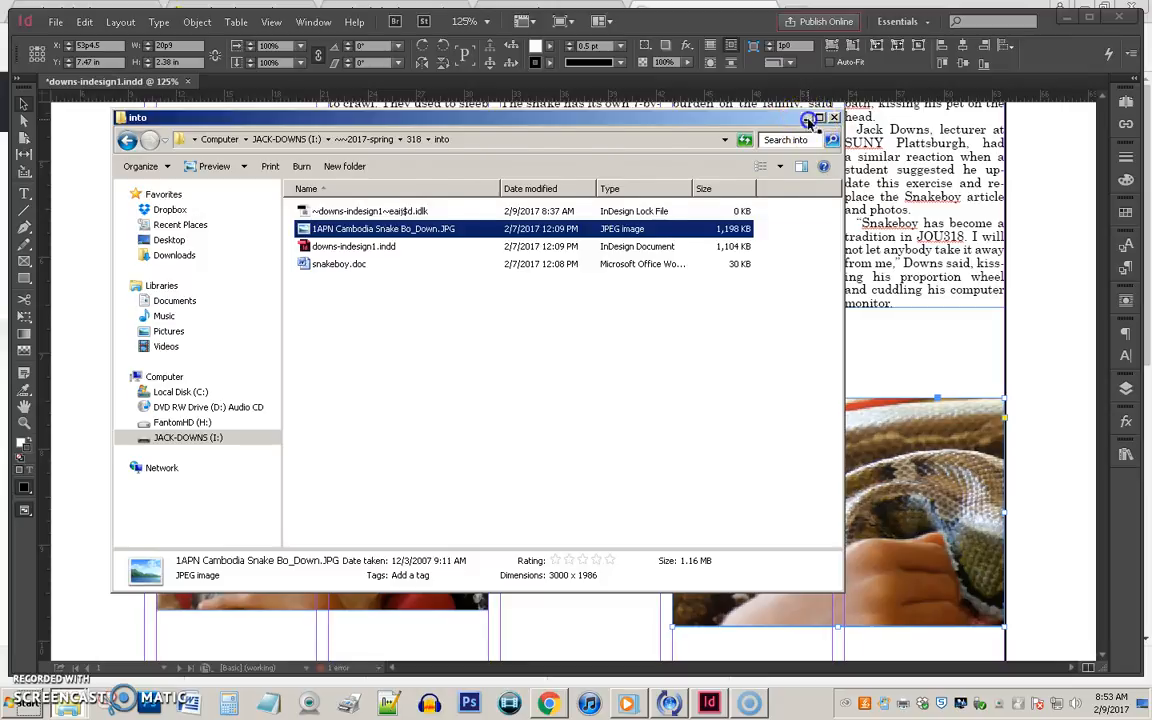
{"action": "left_click", "coordinate": [807, 117]}
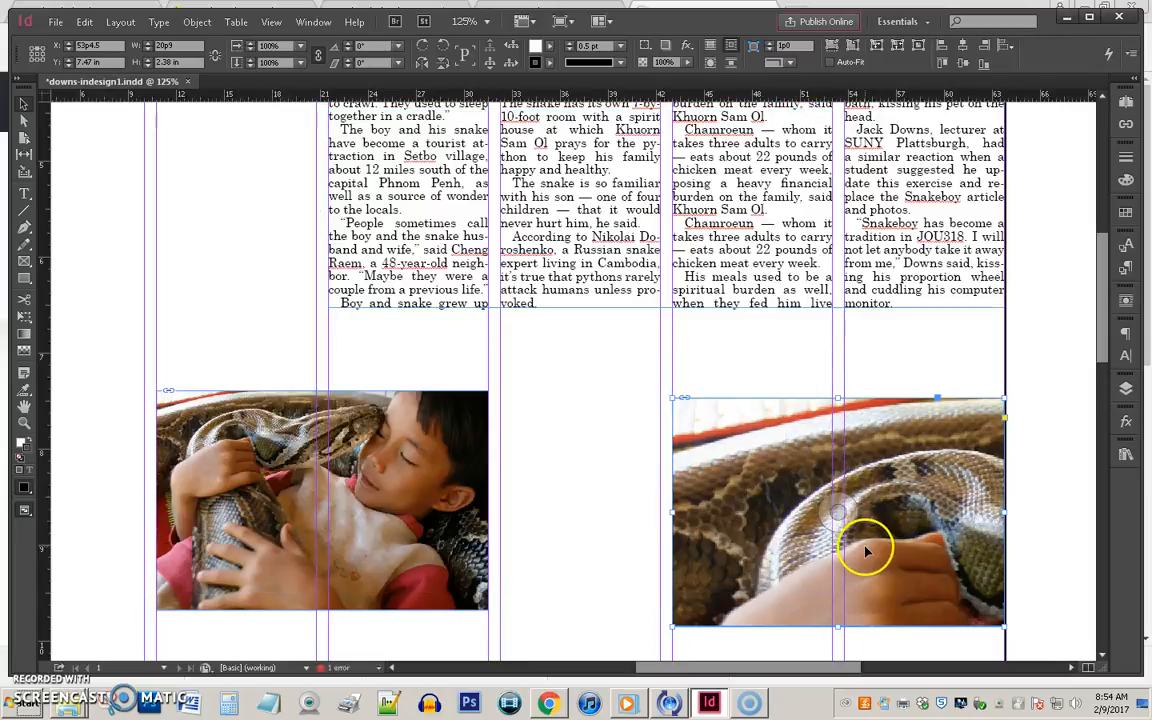
{"action": "right_click", "coordinate": [800, 452]}
{"action": "mouse_move", "coordinate": [853, 236]}
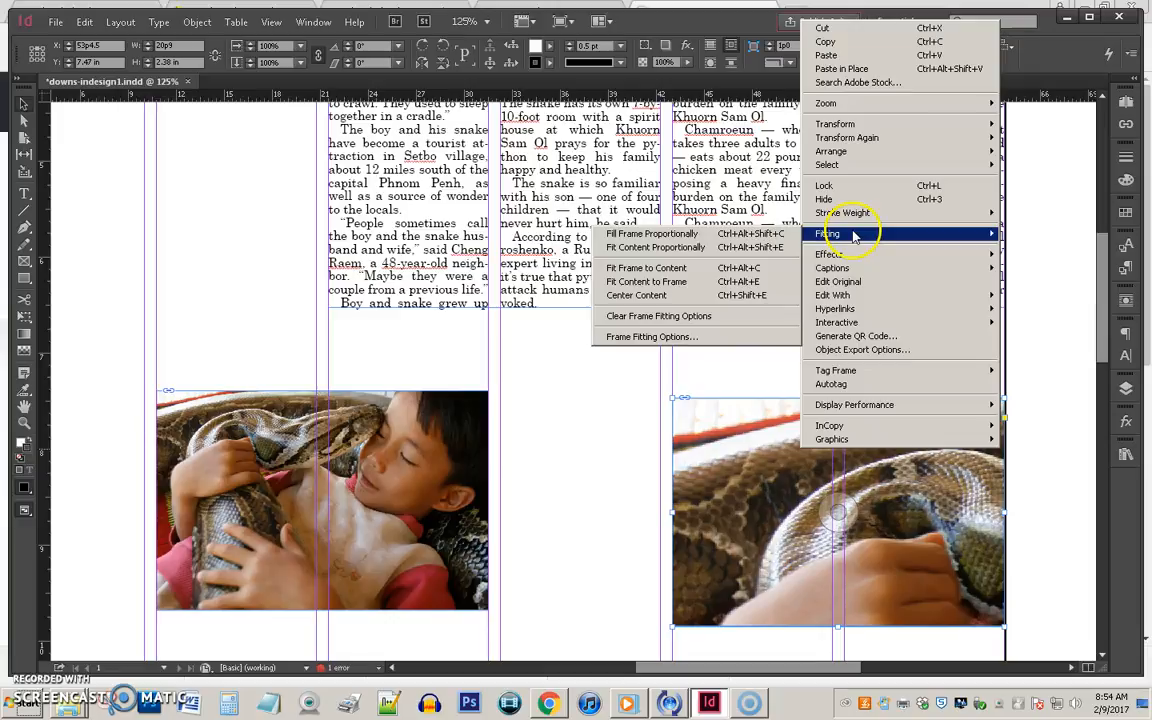
{"action": "left_click", "coordinate": [708, 238]}
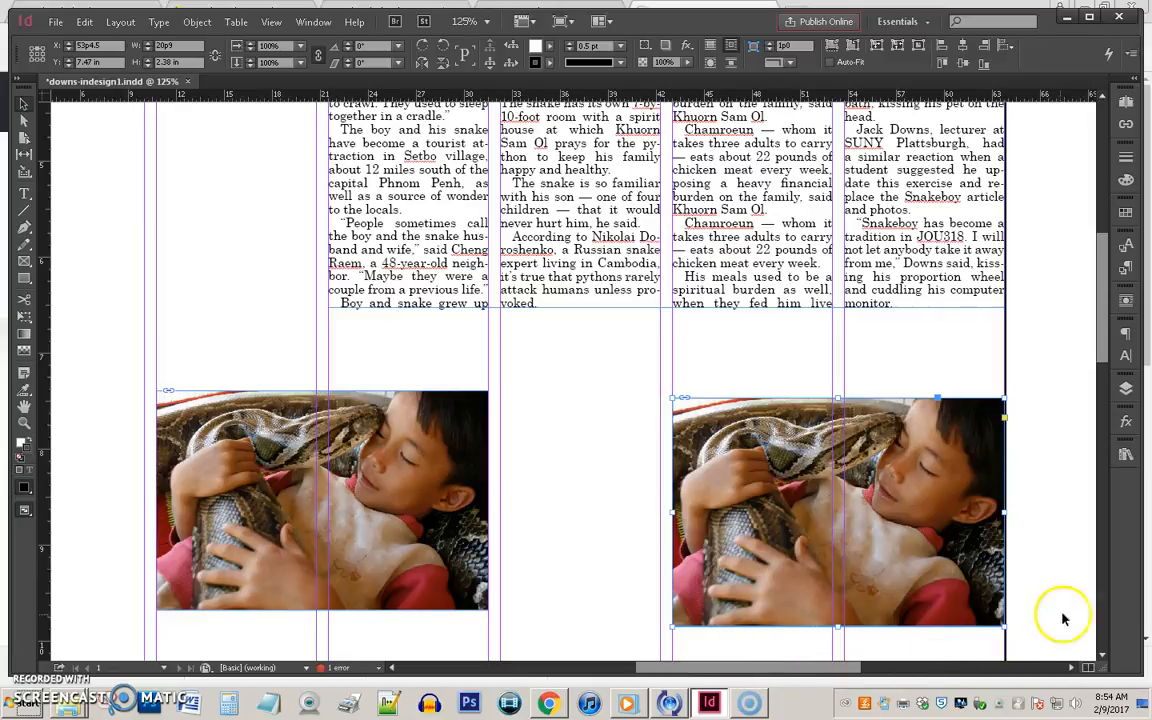
Step: Shift the second snake photo slightly to the right inside its frame with the Direct Selection tool
{"action": "left_click_drag", "start_coordinate": [826, 672], "coordinate": [885, 676]}
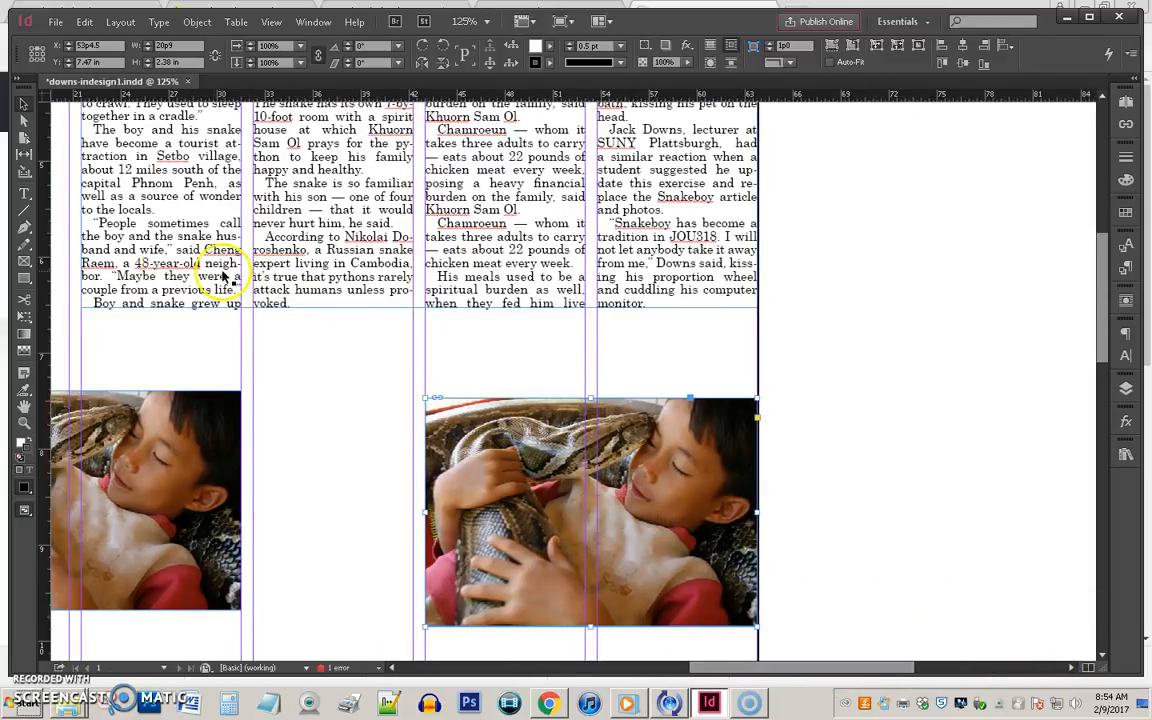
{"action": "left_click", "coordinate": [22, 120]}
{"action": "left_click", "coordinate": [436, 481]}
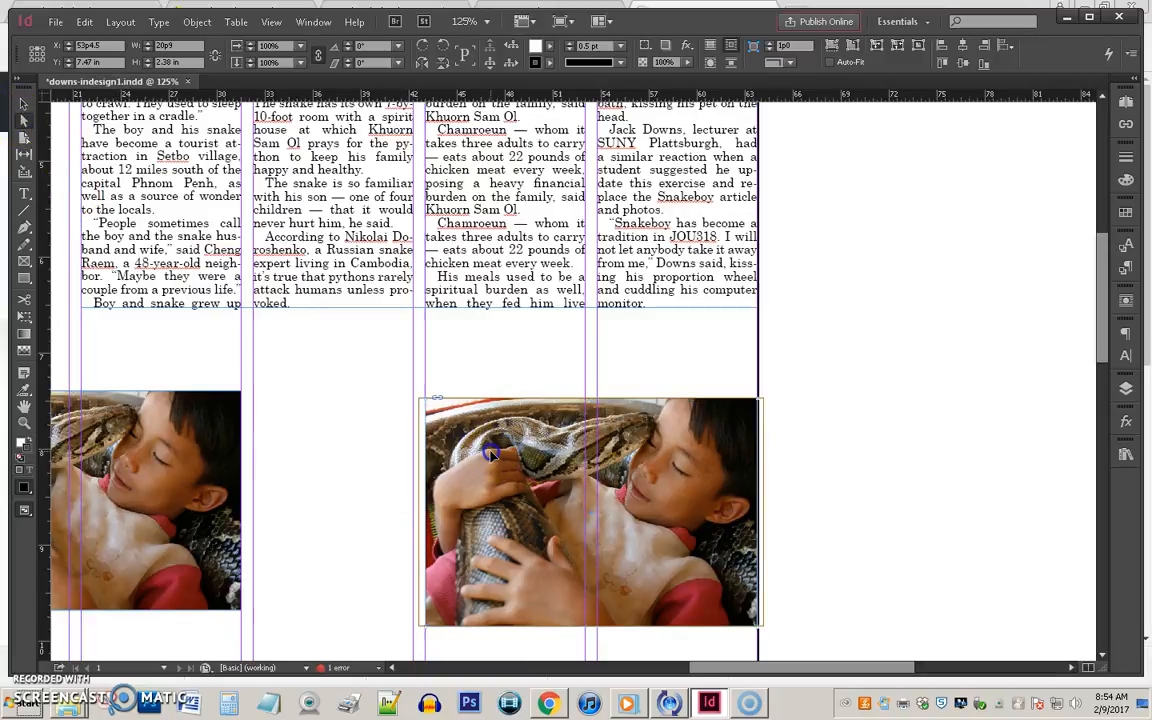
{"action": "mouse_move", "coordinate": [491, 455]}
{"action": "left_mouse_down"}
{"action": "mouse_move", "coordinate": [486, 446]}
{"action": "mouse_move", "coordinate": [493, 457]}
{"action": "mouse_move", "coordinate": [462, 460]}
{"action": "mouse_move", "coordinate": [479, 461]}
{"action": "mouse_move", "coordinate": [493, 420]}
{"action": "mouse_move", "coordinate": [506, 471]}
{"action": "mouse_move", "coordinate": [505, 455]}
{"action": "left_mouse_up"}
{"action": "left_click", "coordinate": [335, 428]}
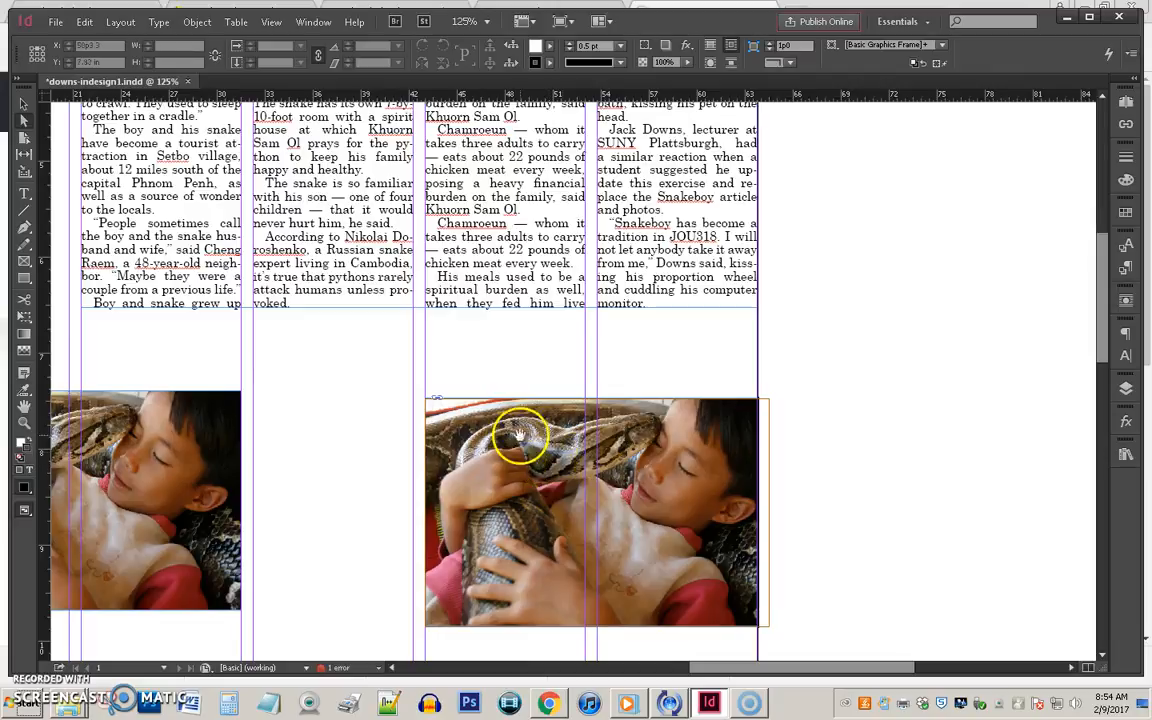
Step: Narrow the second photo's frame to about 16p6 wide from its right edge and shift the photo left inside to show the boy's whole face
{"action": "left_click", "coordinate": [23, 103]}
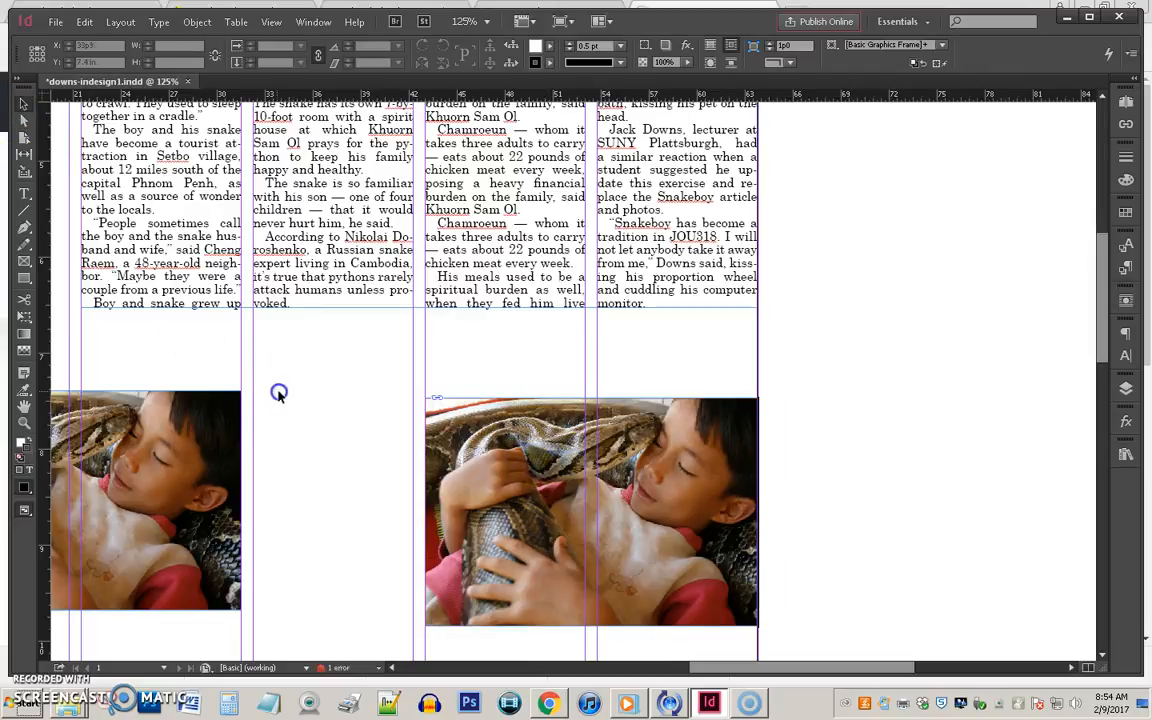
{"action": "left_click", "coordinate": [771, 522]}
{"action": "left_click_drag", "start_coordinate": [768, 512], "coordinate": [689, 515]}
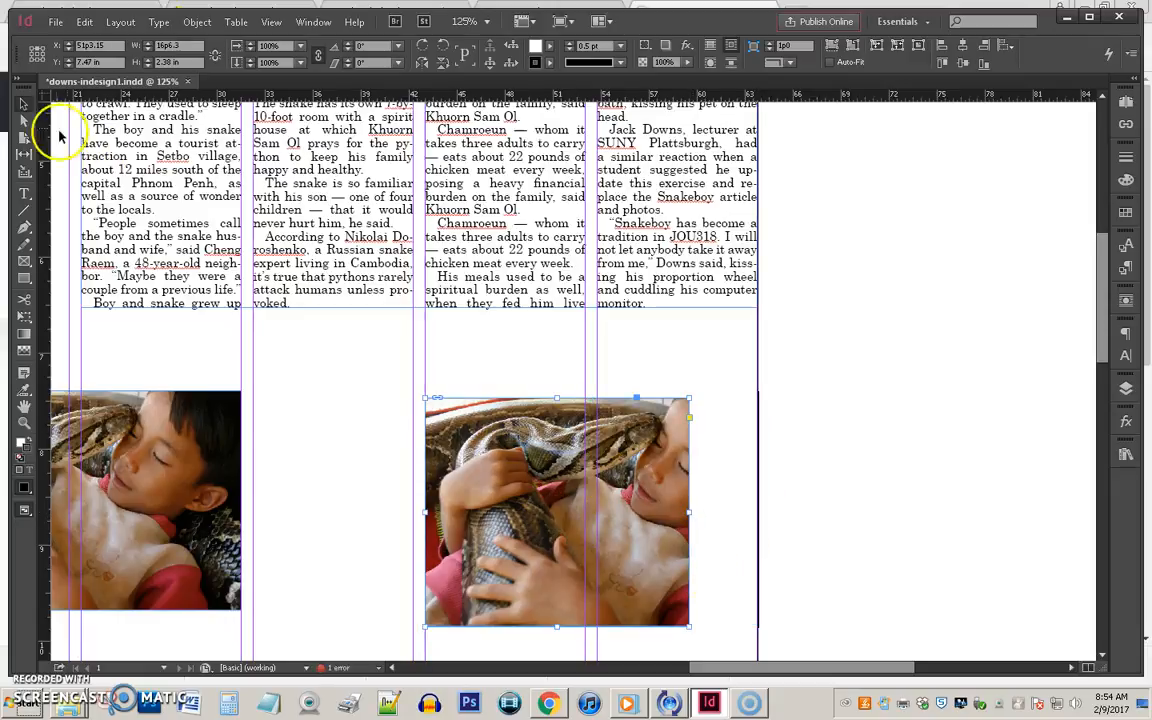
{"action": "left_click", "coordinate": [26, 120]}
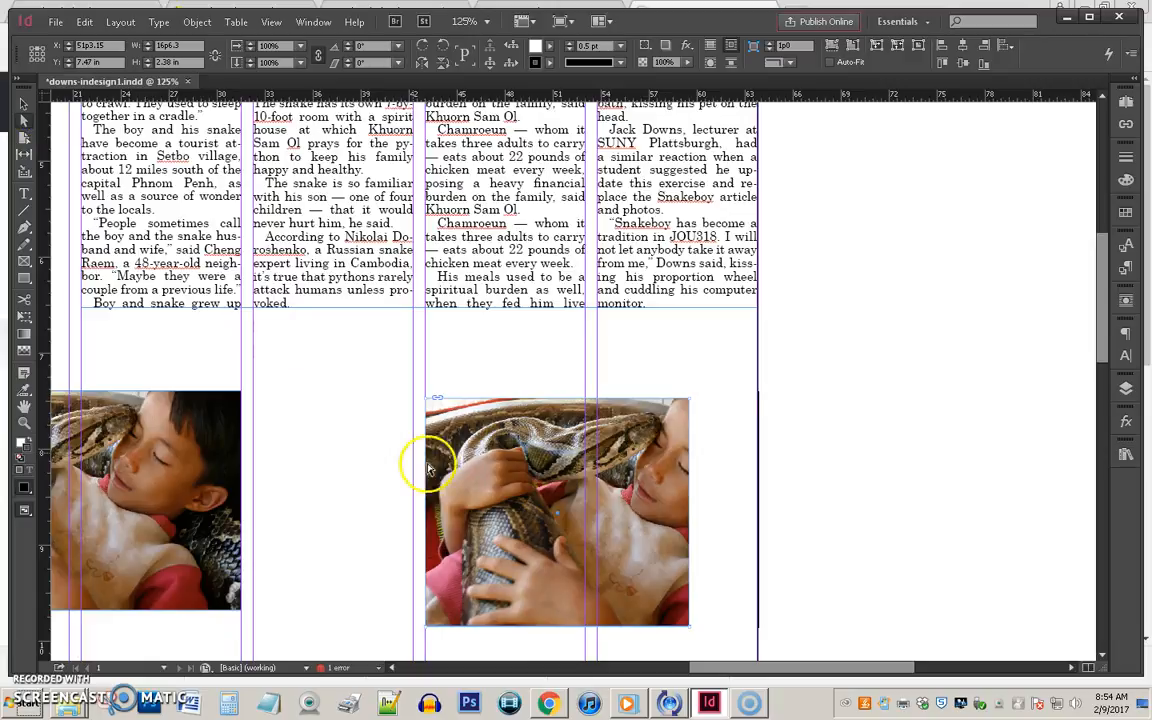
{"action": "left_click_drag", "start_coordinate": [507, 463], "coordinate": [481, 470]}
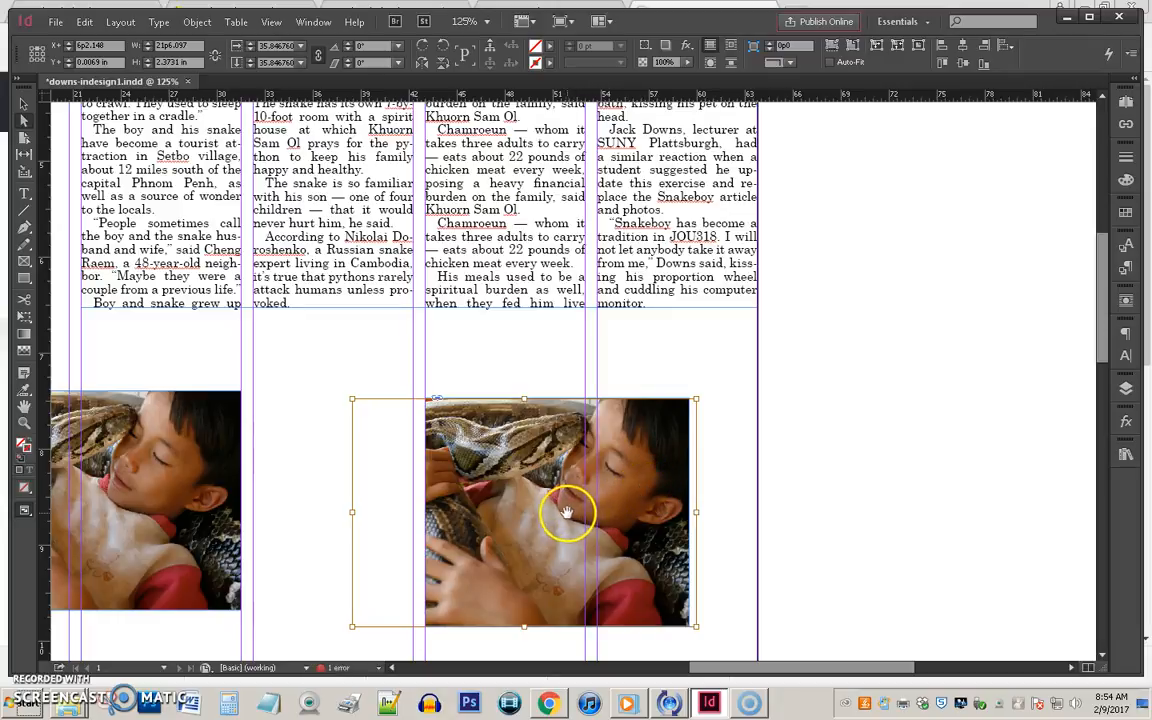
Step: Try to shift the first snake photo inside its frame with the content grabber
{"action": "left_click", "coordinate": [327, 336]}
{"action": "left_click_drag", "start_coordinate": [325, 338], "coordinate": [546, 359]}
{"action": "left_click", "coordinate": [244, 548]}
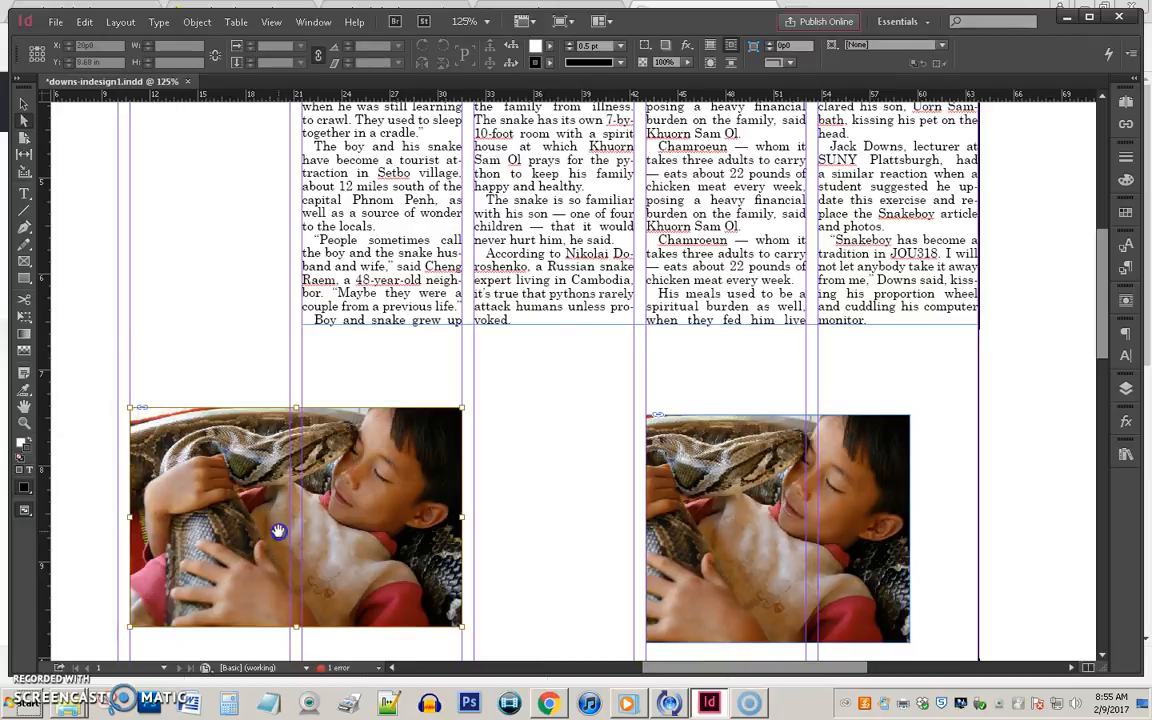
{"action": "left_click", "coordinate": [22, 97]}
{"action": "left_click", "coordinate": [232, 308]}
{"action": "left_click", "coordinate": [268, 546]}
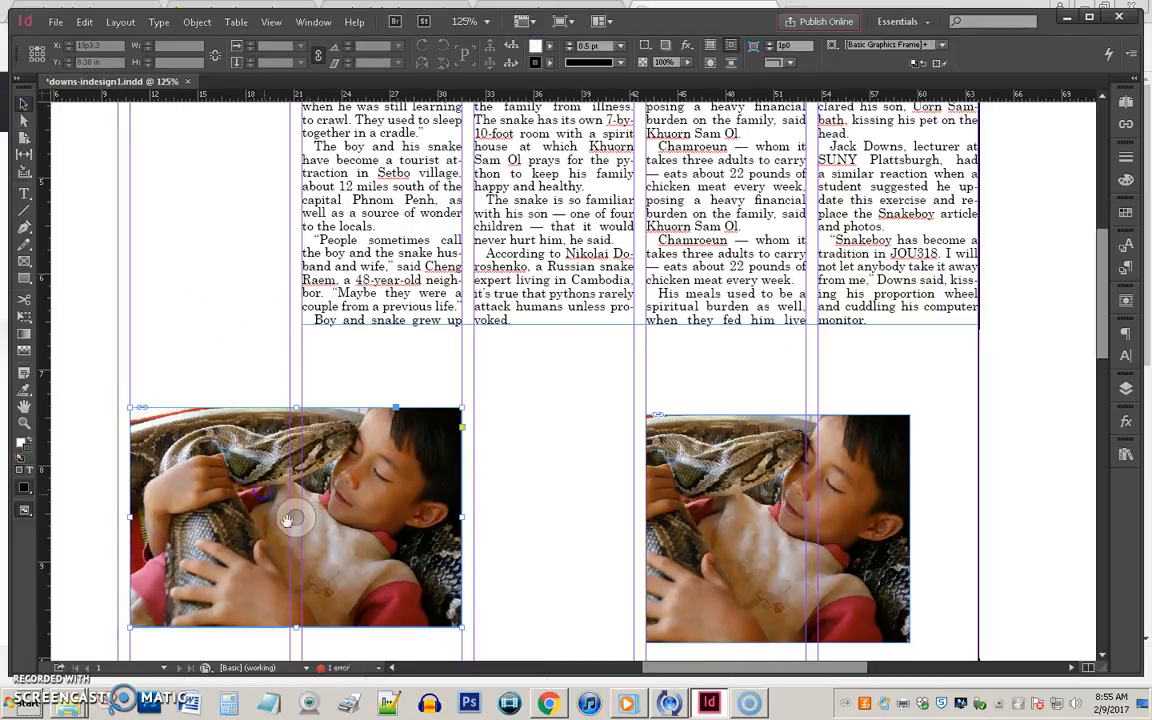
{"action": "left_click", "coordinate": [296, 518]}
{"action": "mouse_move", "coordinate": [297, 521]}
{"action": "left_mouse_down"}
{"action": "mouse_move", "coordinate": [286, 520]}
{"action": "mouse_move", "coordinate": [298, 525]}
{"action": "mouse_move", "coordinate": [291, 508]}
{"action": "left_mouse_up"}
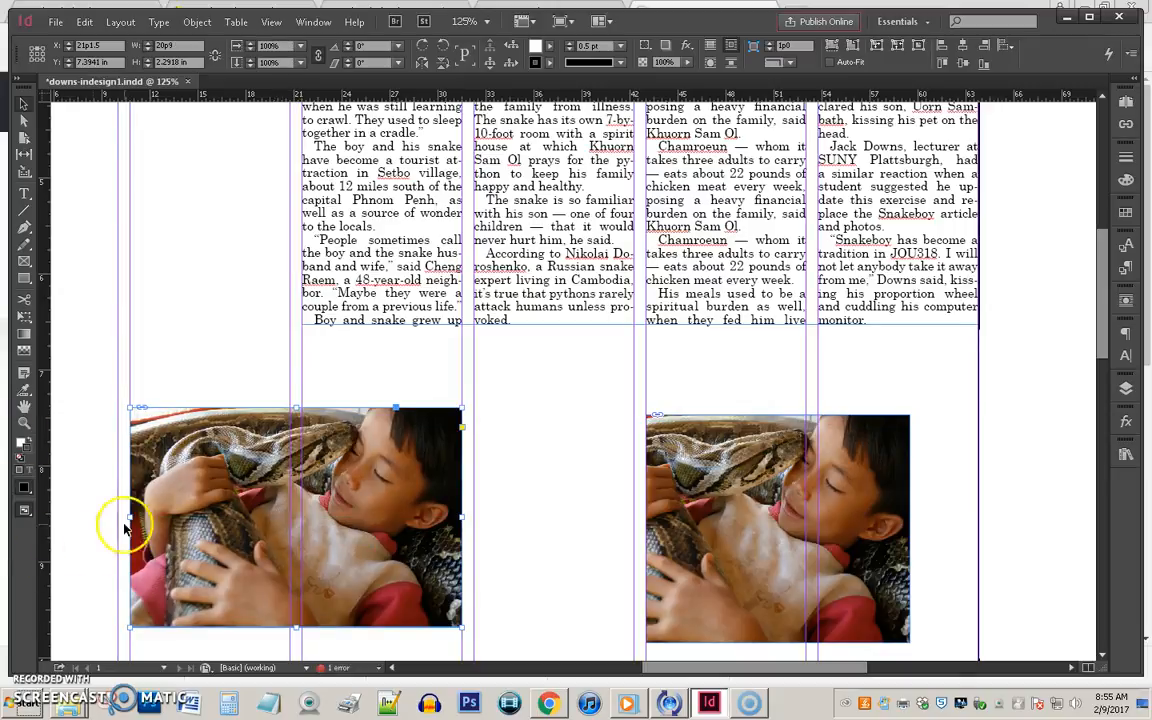
Step: Duplicate the BOX TEXT HEADER frame near the page's lower part, placing the copy up and to the right so it overlaps the original
{"action": "left_click_drag", "start_coordinate": [522, 431], "coordinate": [221, 122]}
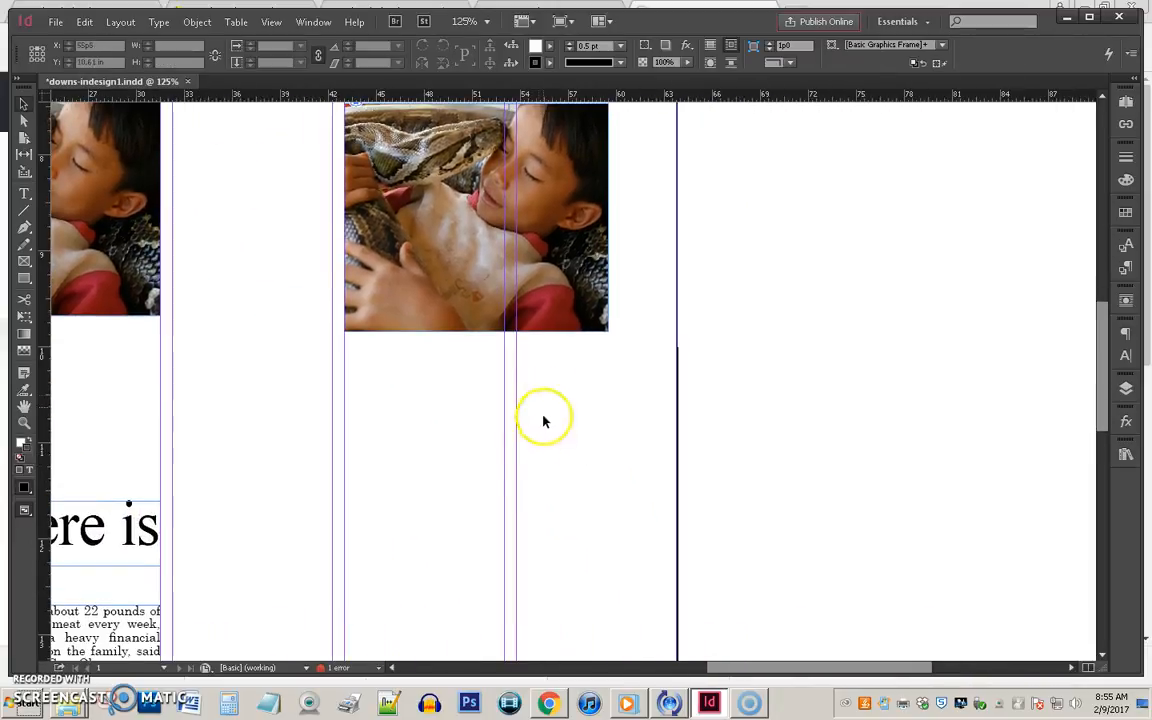
{"action": "left_click_drag", "start_coordinate": [504, 489], "coordinate": [561, 203]}
{"action": "left_click_drag", "start_coordinate": [521, 431], "coordinate": [522, 211]}
{"action": "left_click", "coordinate": [490, 553]}
{"action": "left_click_drag", "start_coordinate": [505, 558], "coordinate": [560, 460]}
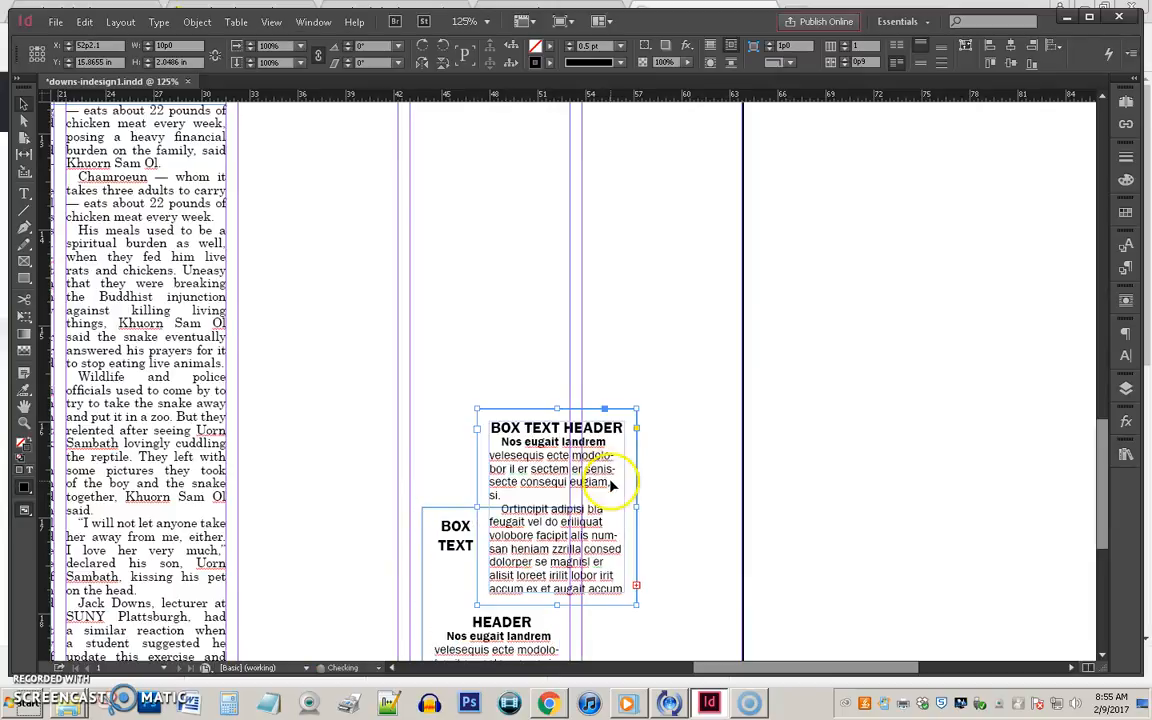
Step: Fill the duplicated text box with the green swatch C=75 M=5 Y=100 K=0
{"action": "left_click", "coordinate": [1126, 180]}
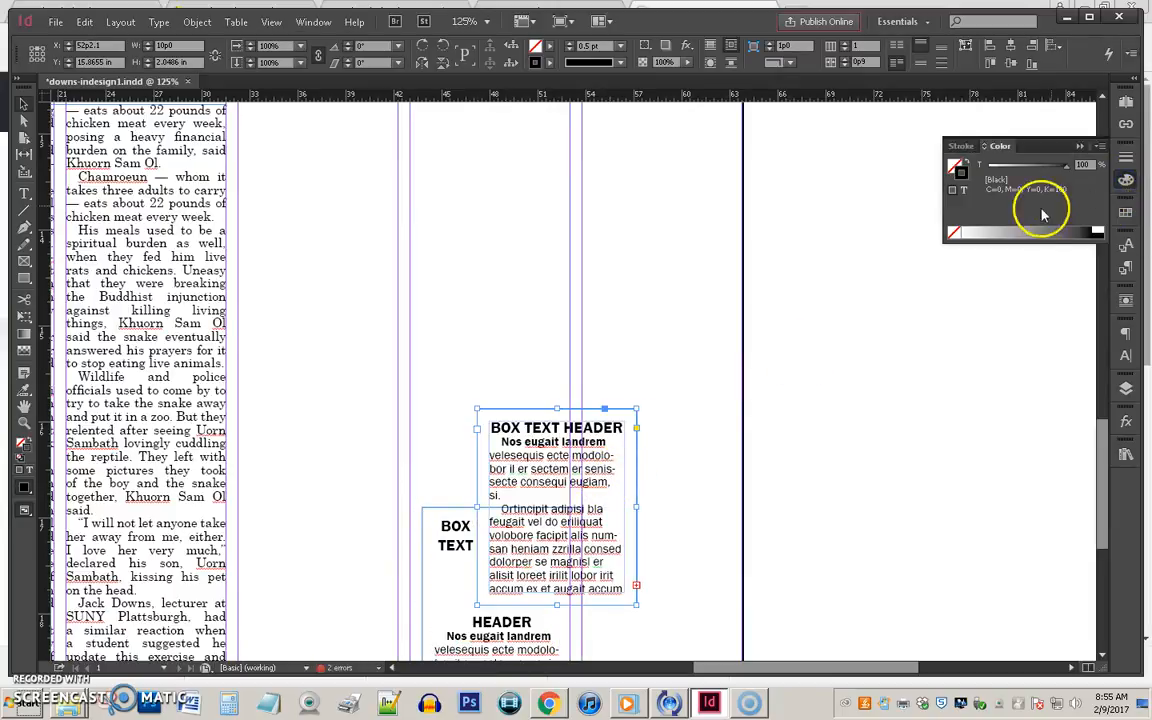
{"action": "left_click", "coordinate": [1126, 212]}
{"action": "scroll", "coordinate": [1105, 282], "scroll_direction": "down", "scroll_amount": 5}
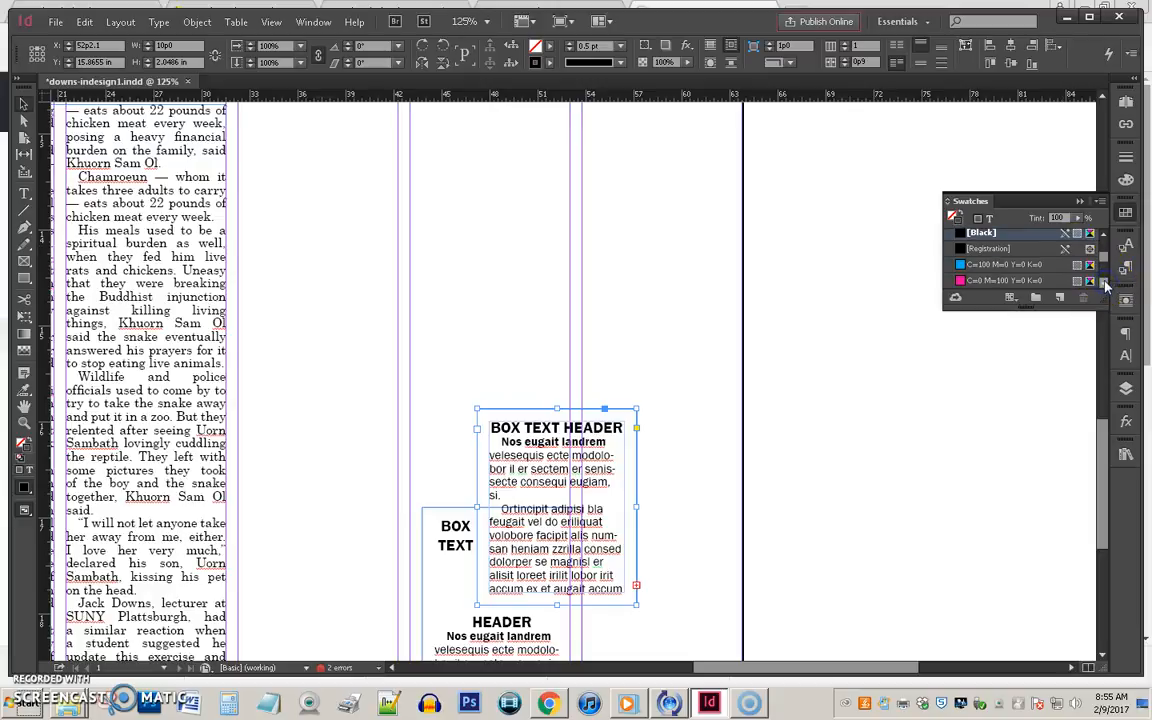
{"action": "left_click", "coordinate": [1105, 284]}
{"action": "left_click_drag", "start_coordinate": [984, 263], "coordinate": [630, 443]}
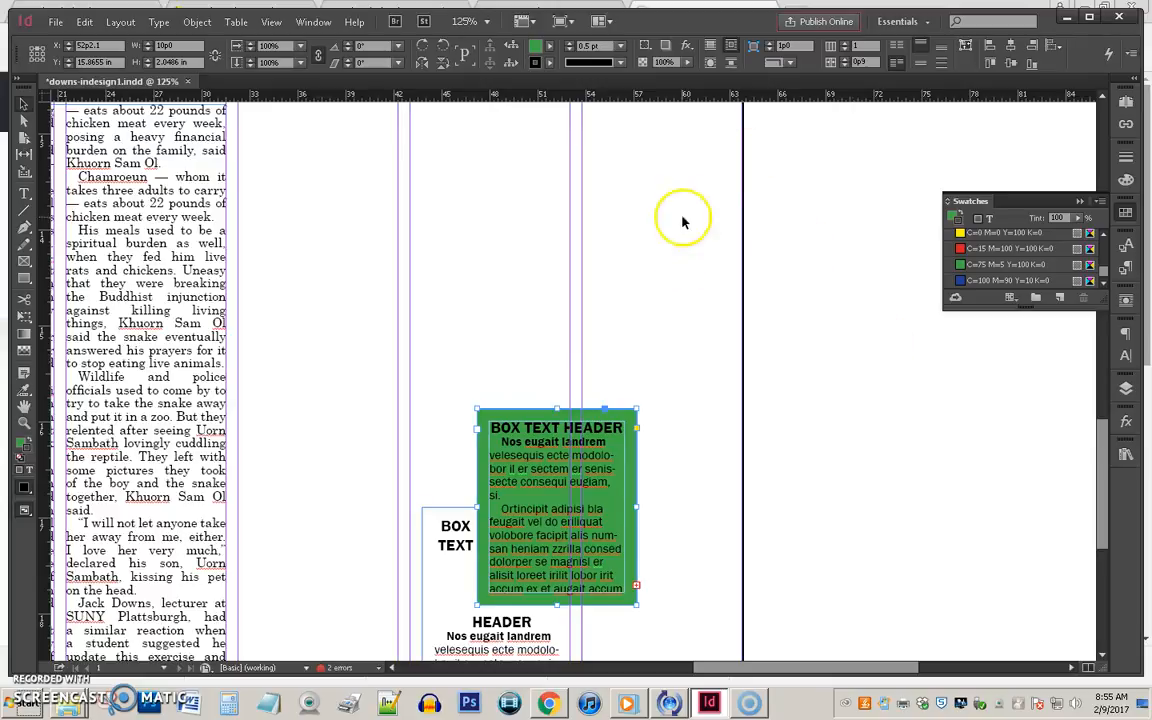
Step: Group the green text box with the overlapping original text box
{"action": "left_click", "coordinate": [738, 362]}
{"action": "scroll", "coordinate": [738, 362], "scroll_direction": "down", "scroll_amount": 3}
{"action": "left_click_drag", "start_coordinate": [361, 278], "coordinate": [740, 599]}
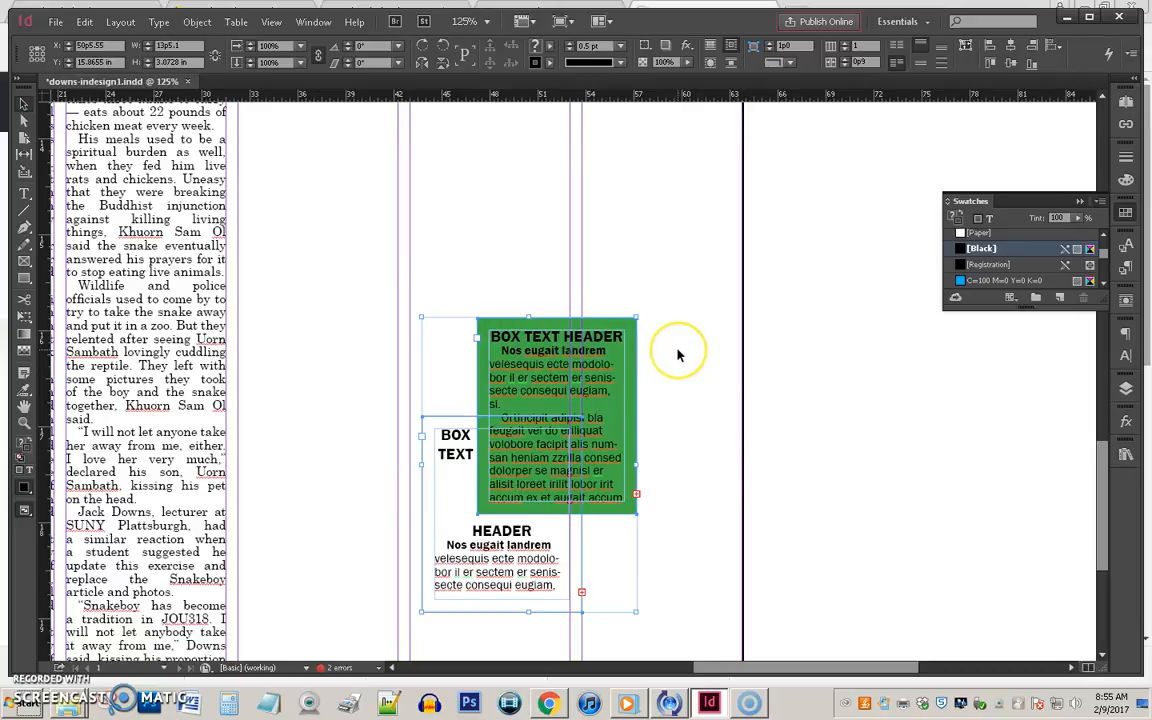
{"action": "key", "text": "ctrl+g"}
Step: Move the grouped text boxes up and to the left, and rotate the group 30° counterclockwise
{"action": "left_click_drag", "start_coordinate": [537, 360], "coordinate": [506, 402]}
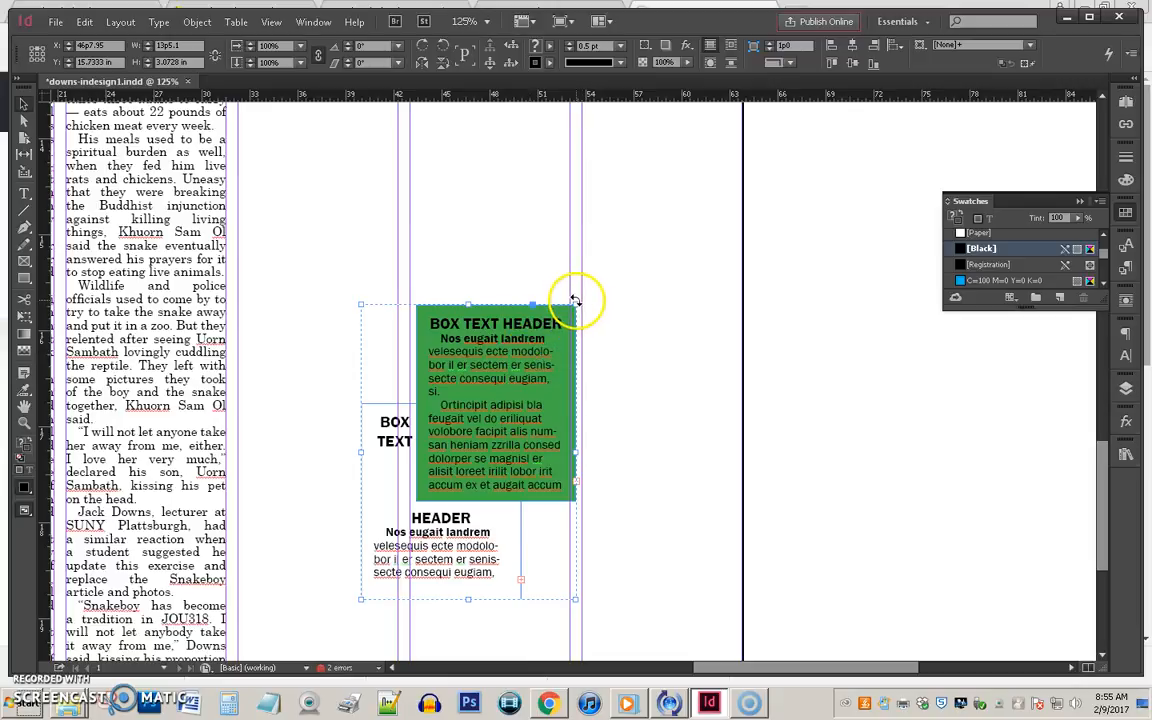
{"action": "left_click_drag", "start_coordinate": [580, 299], "coordinate": [495, 240]}
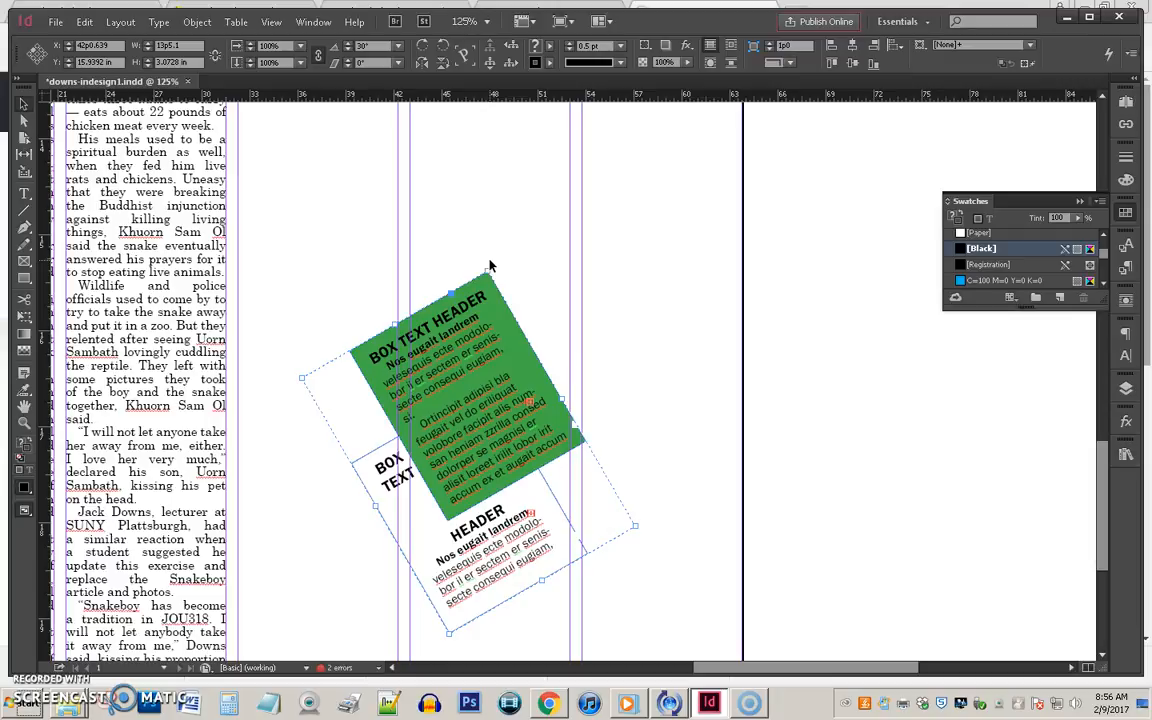
Step: Start exporting the page layout with an Adobe PDF preset
{"action": "left_click", "coordinate": [56, 22]}
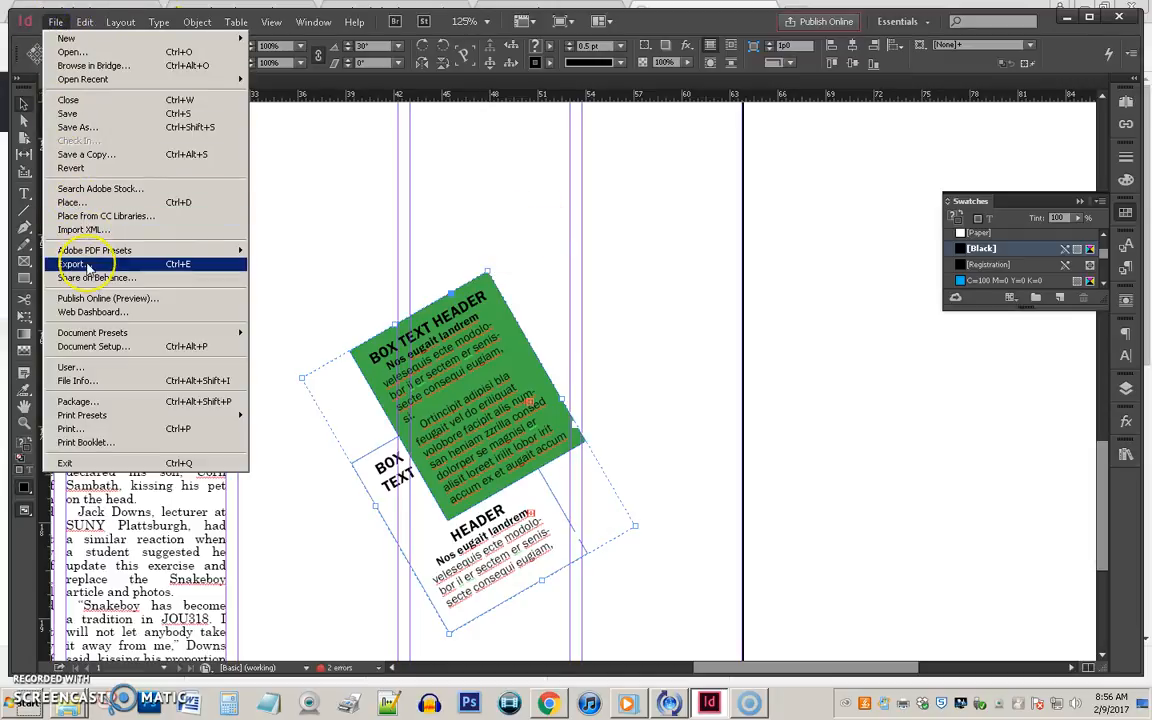
{"action": "mouse_move", "coordinate": [90, 250]}
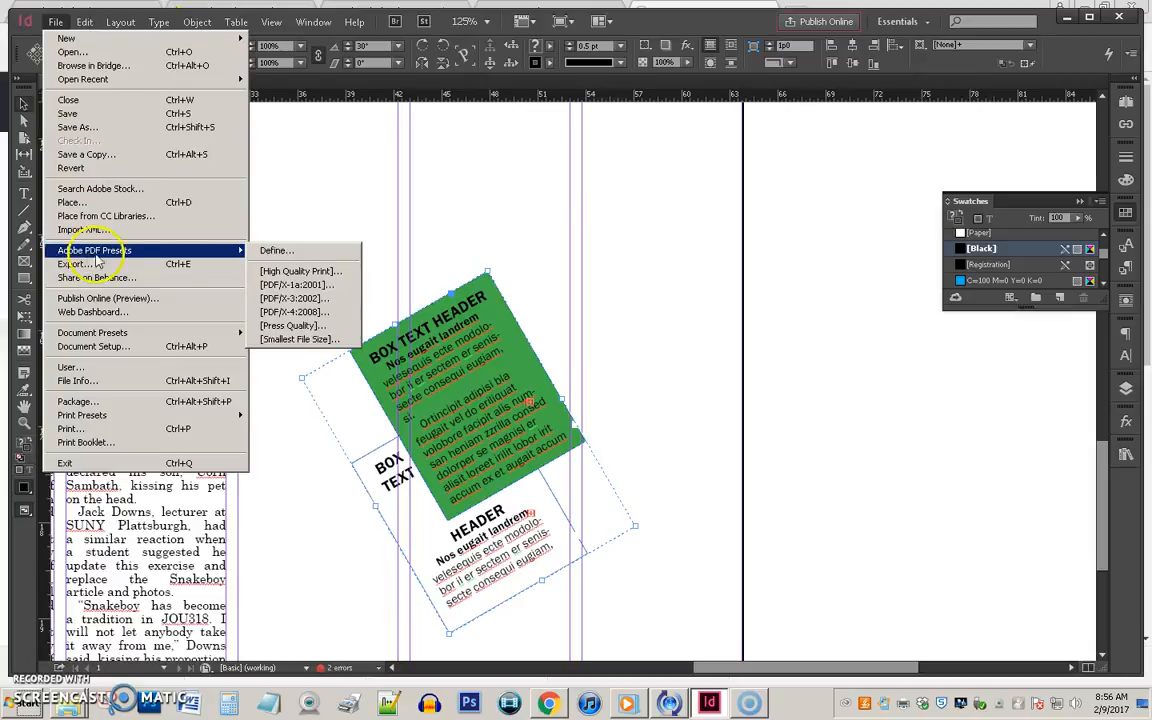